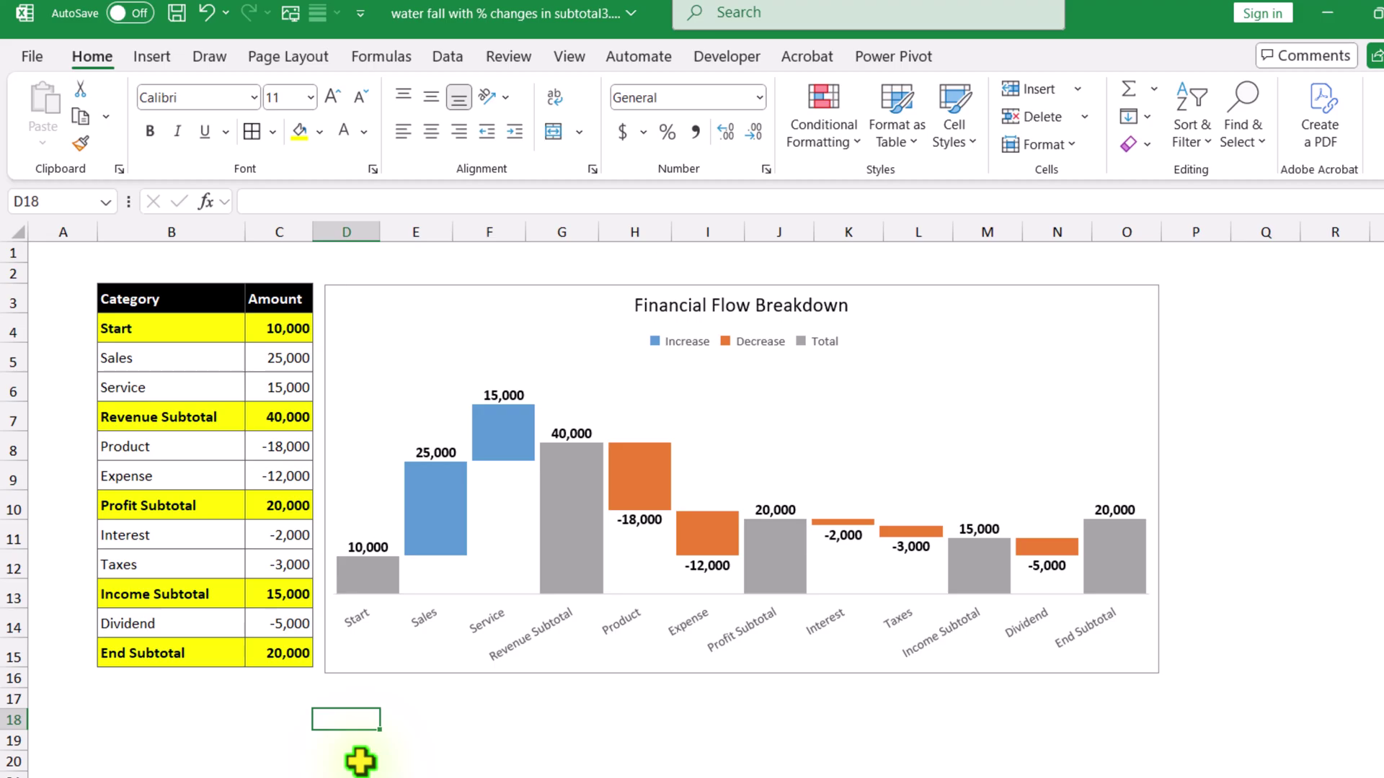
Switch to the Blank Data sheet, which holds only the Category and Amount table
left_click(358, 690)
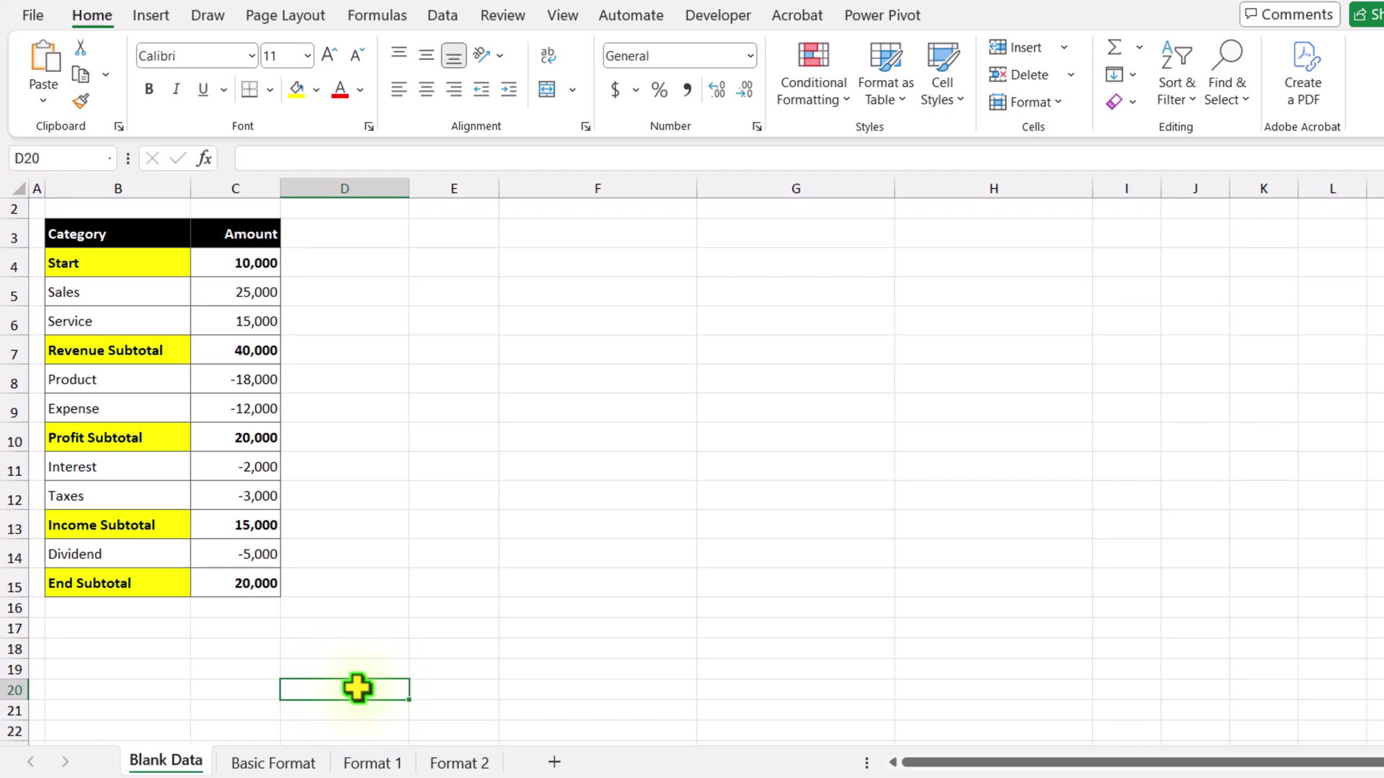
Insert the recommended Waterfall chart from the Category and Amount data in B3:C15
left_click_drag(111, 227, 247, 581)
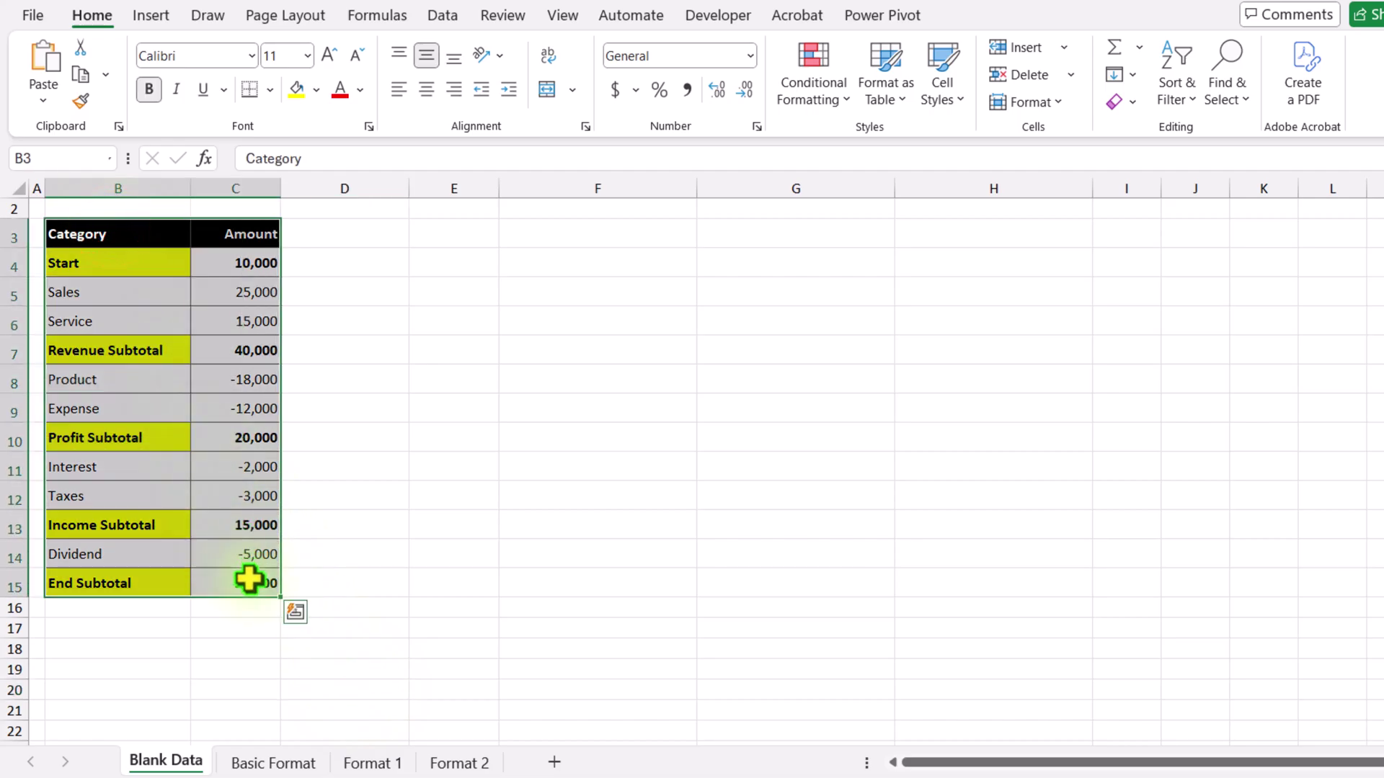
left_click(139, 17)
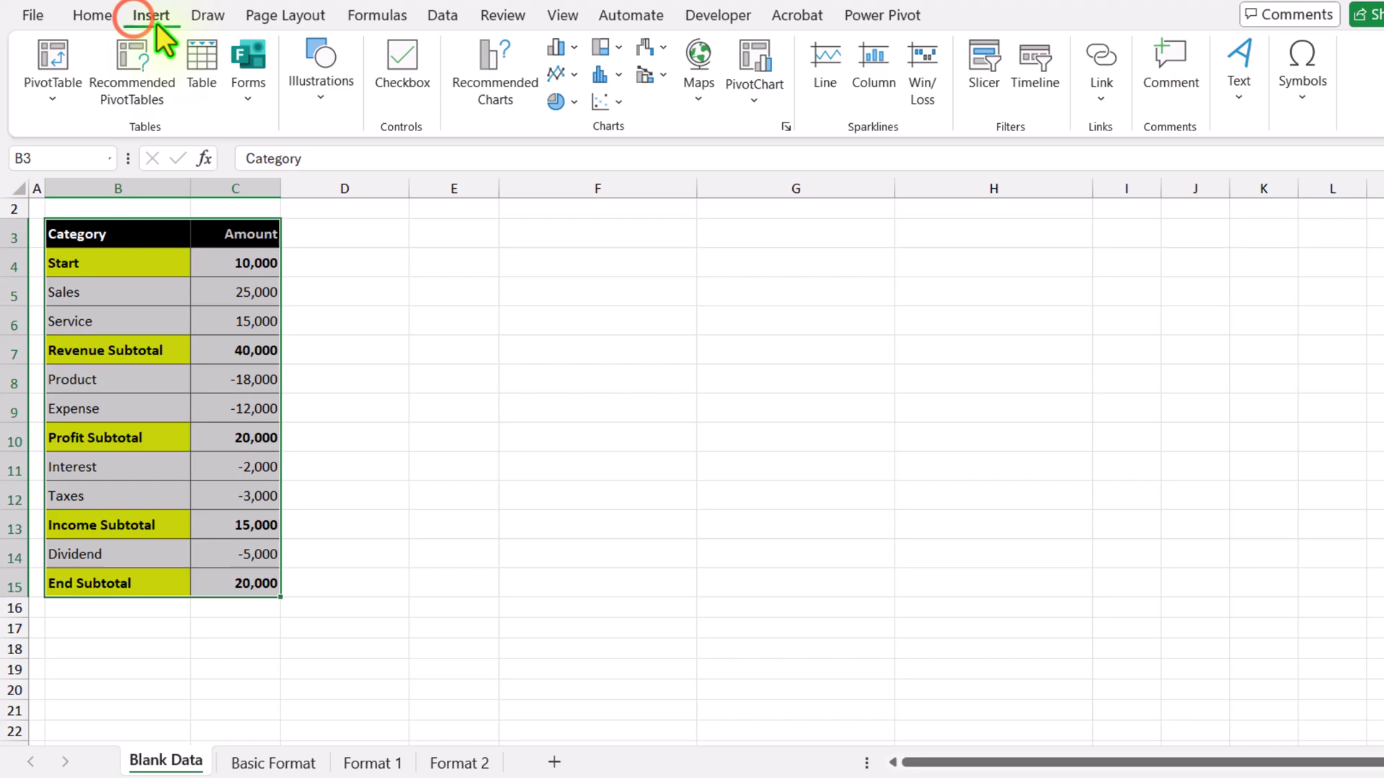
left_click(478, 84)
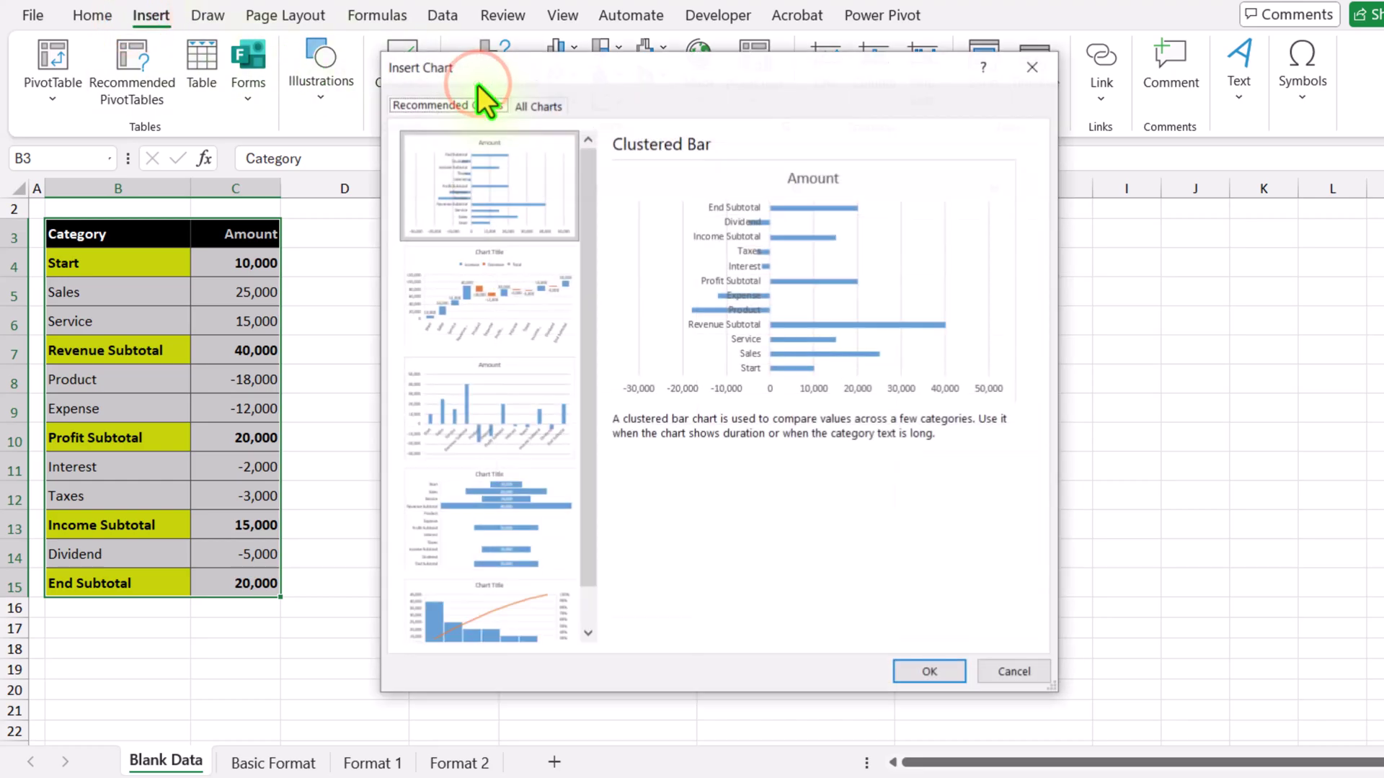
left_click(457, 275)
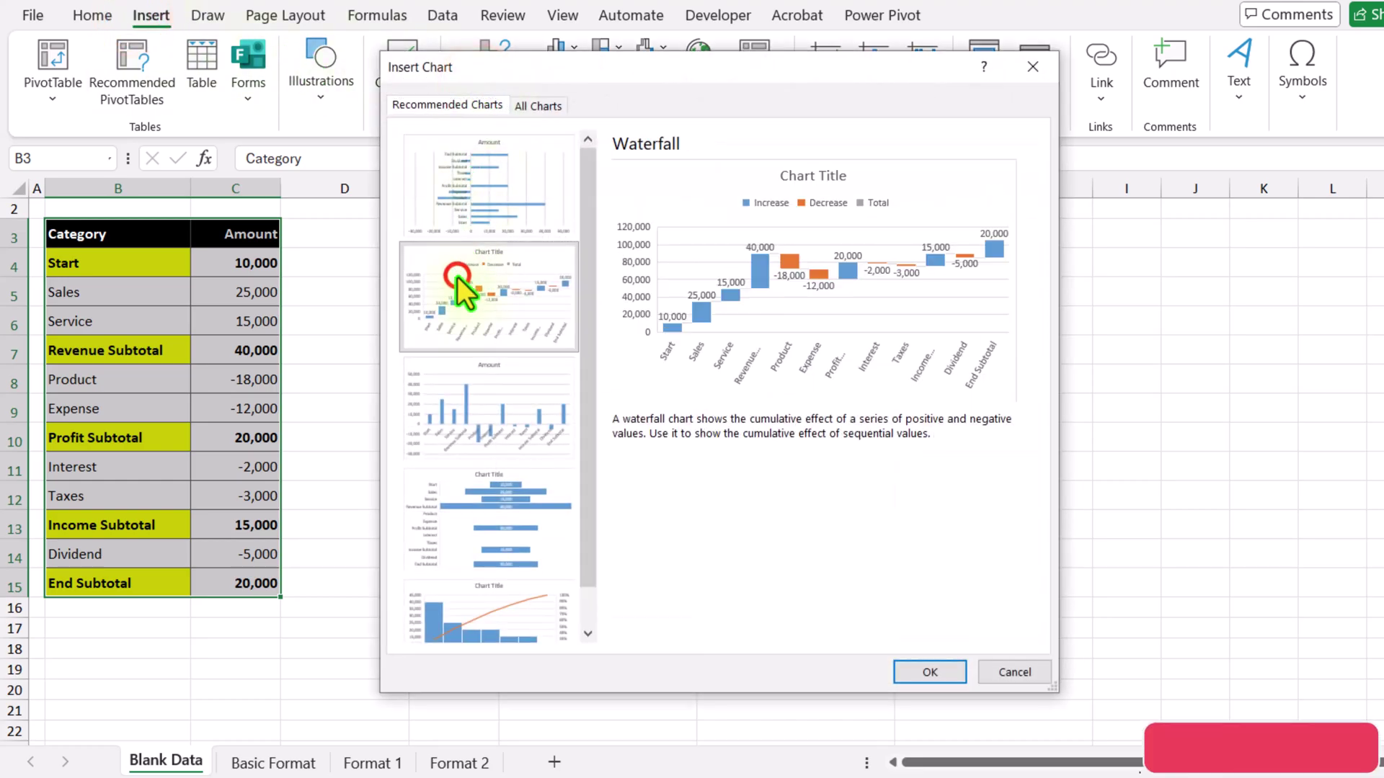
left_click(930, 672)
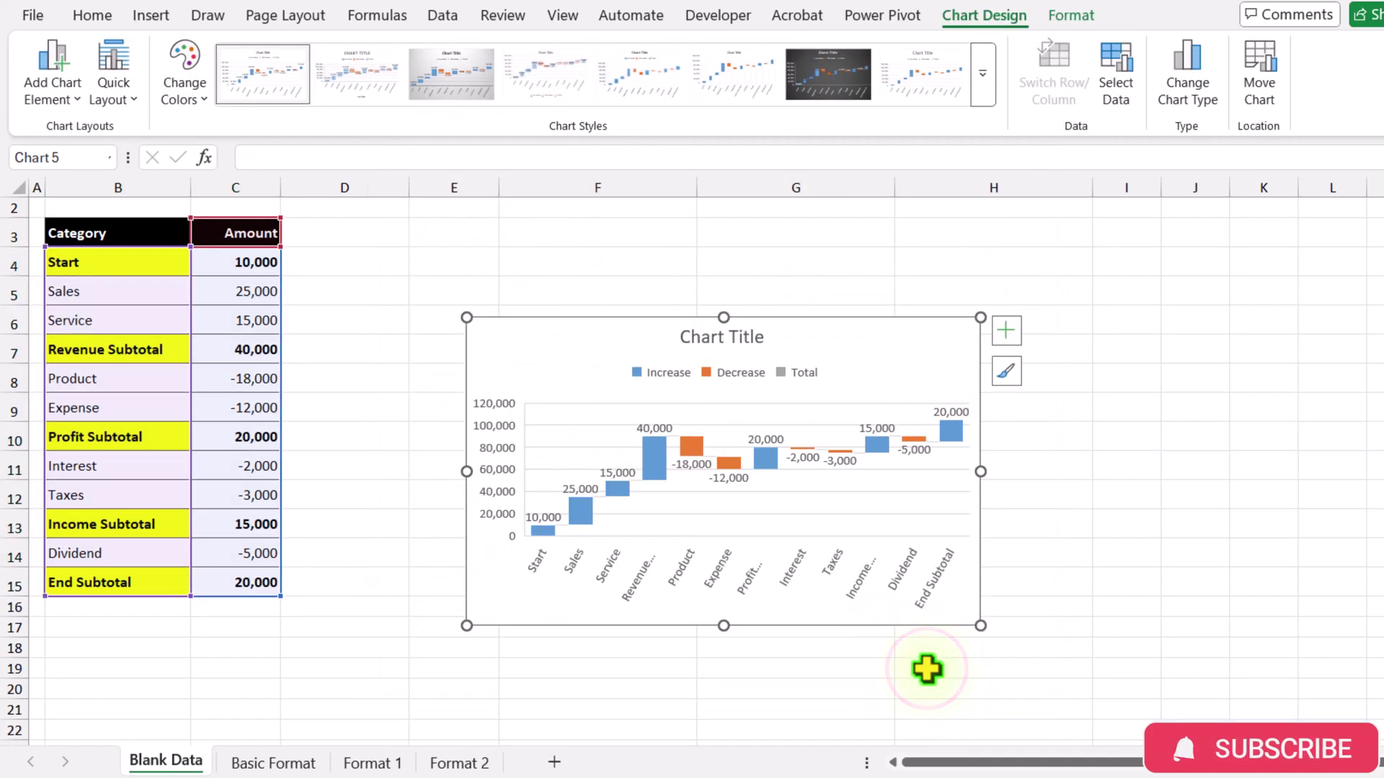
Move and enlarge the waterfall chart, then set the Start bar as a total
left_click_drag(508, 318, 586, 223)
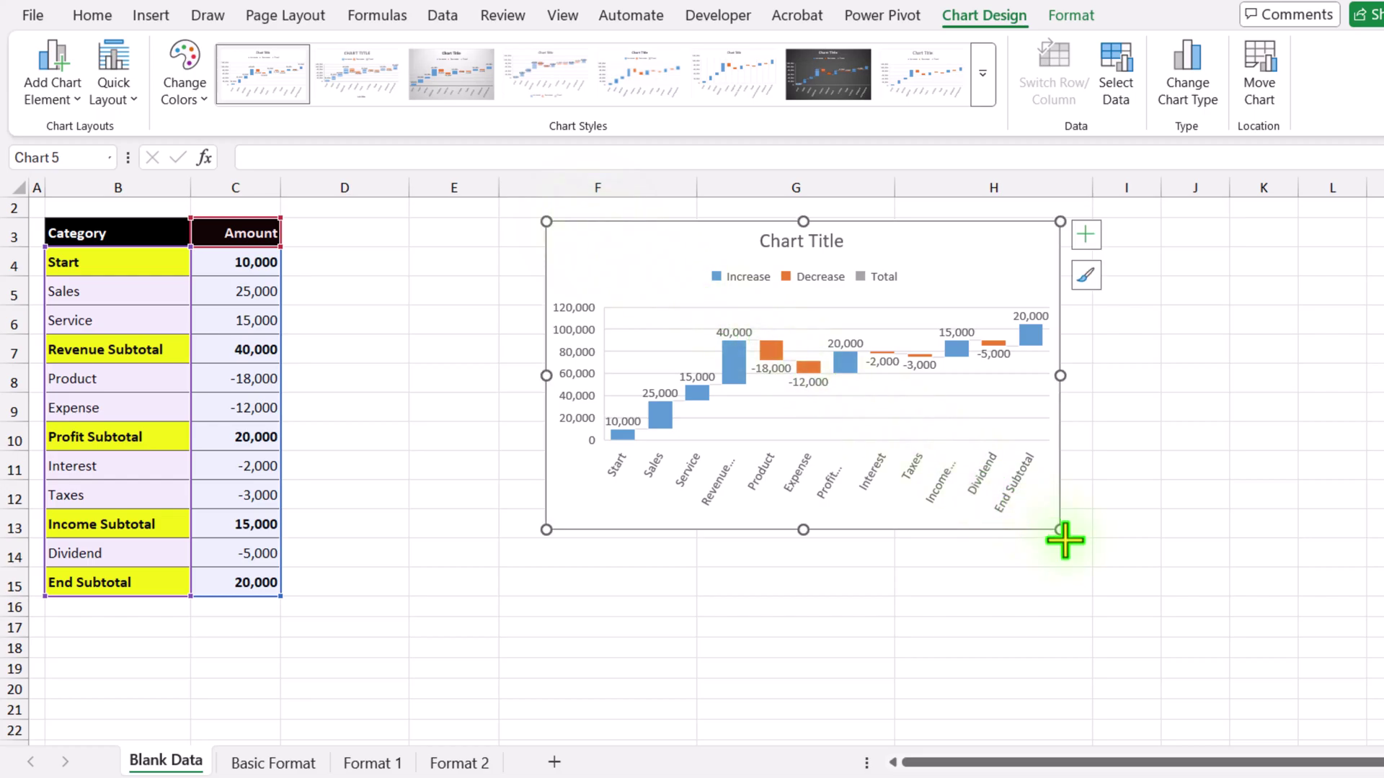
left_click_drag(1059, 530, 1344, 653)
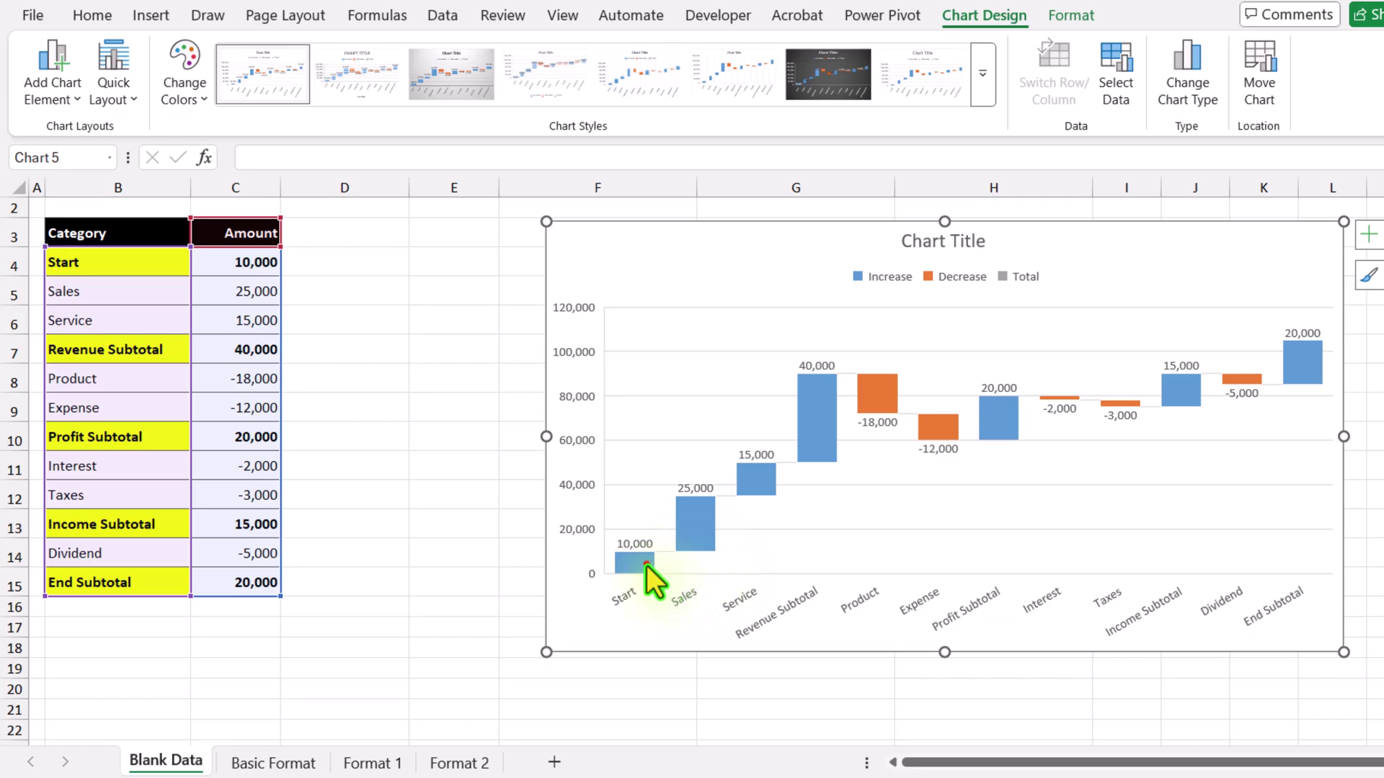
left_click(646, 565)
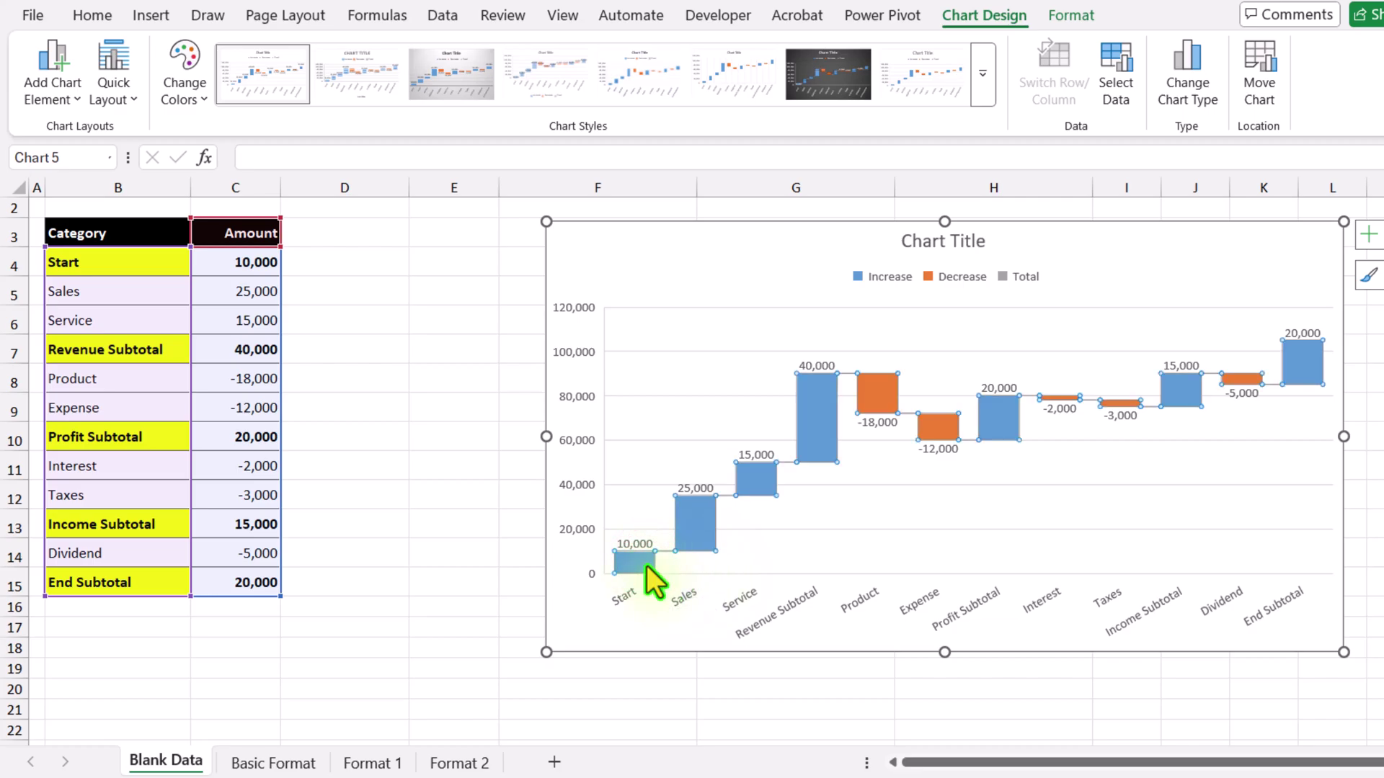
left_click(629, 560)
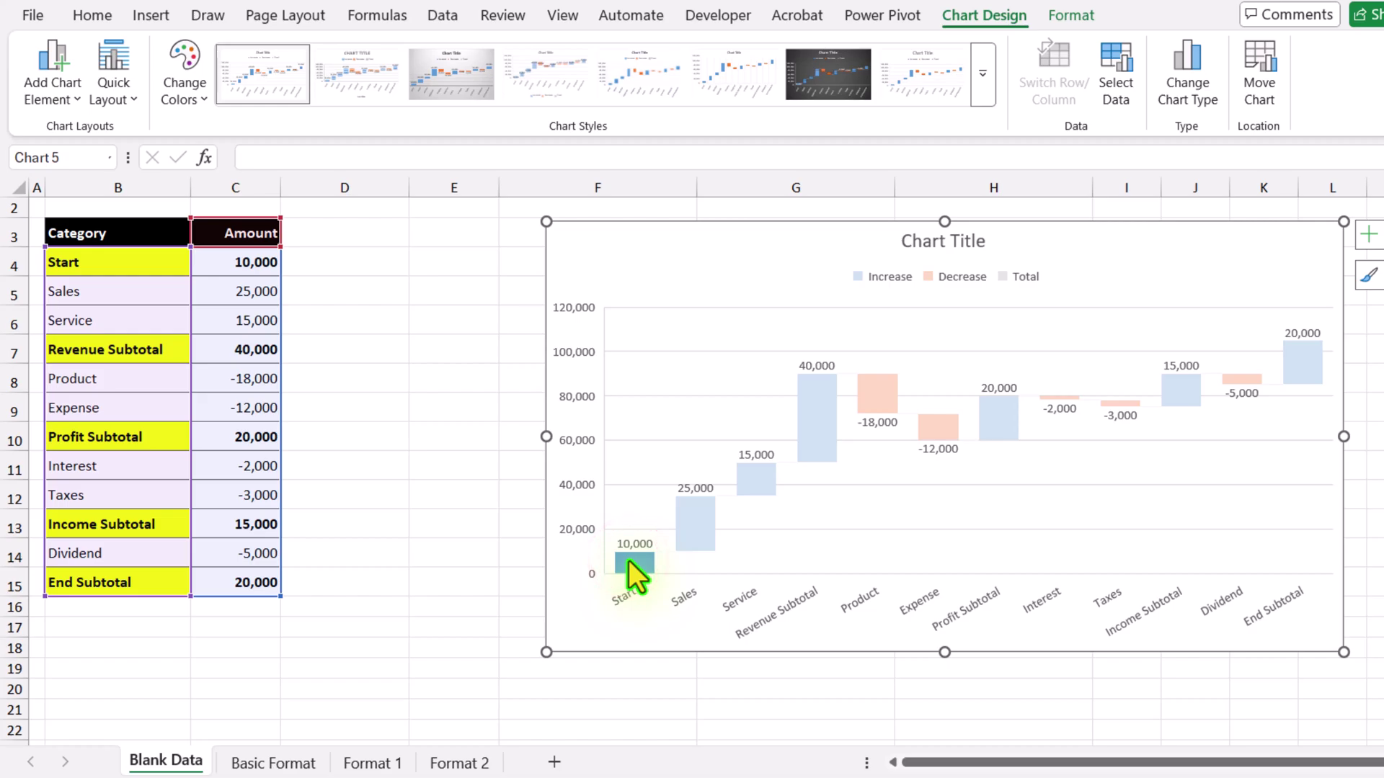
right_click(628, 560)
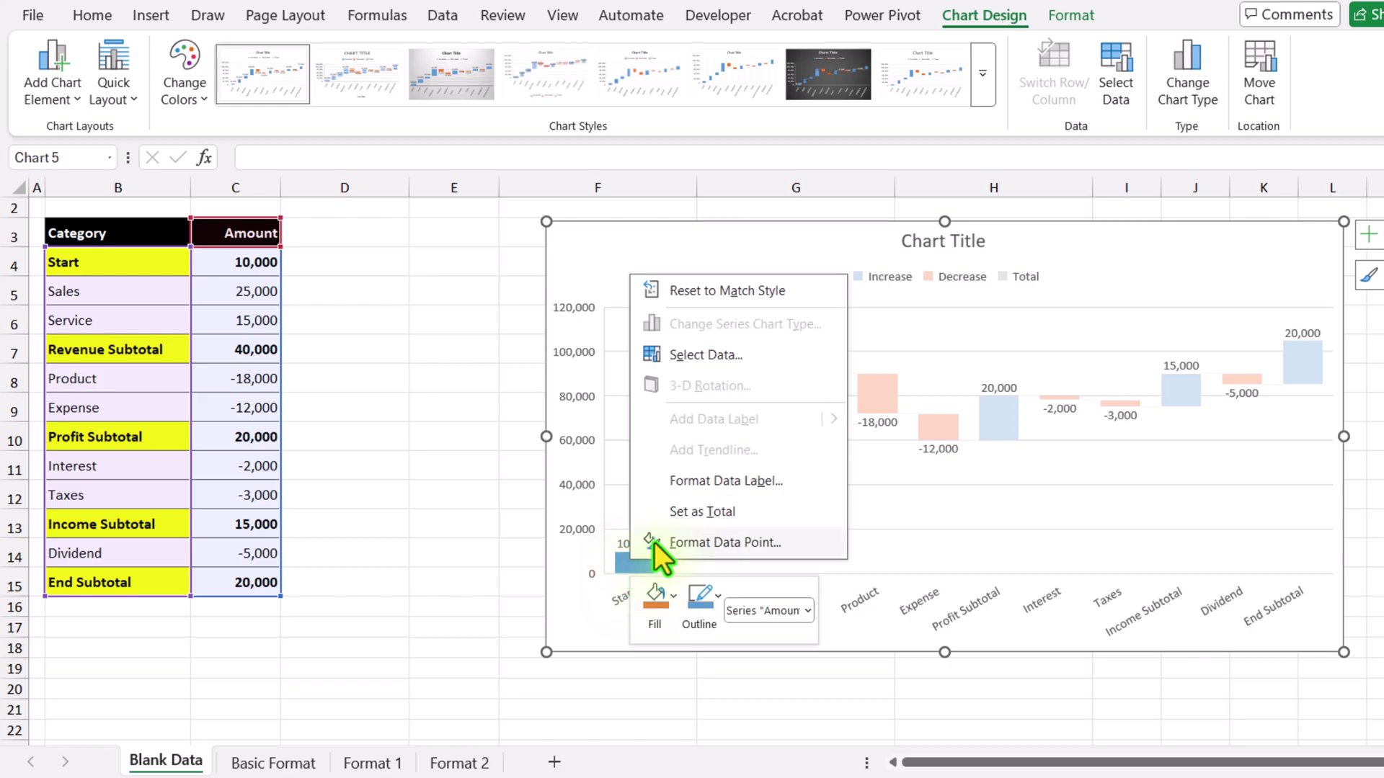
left_click(683, 521)
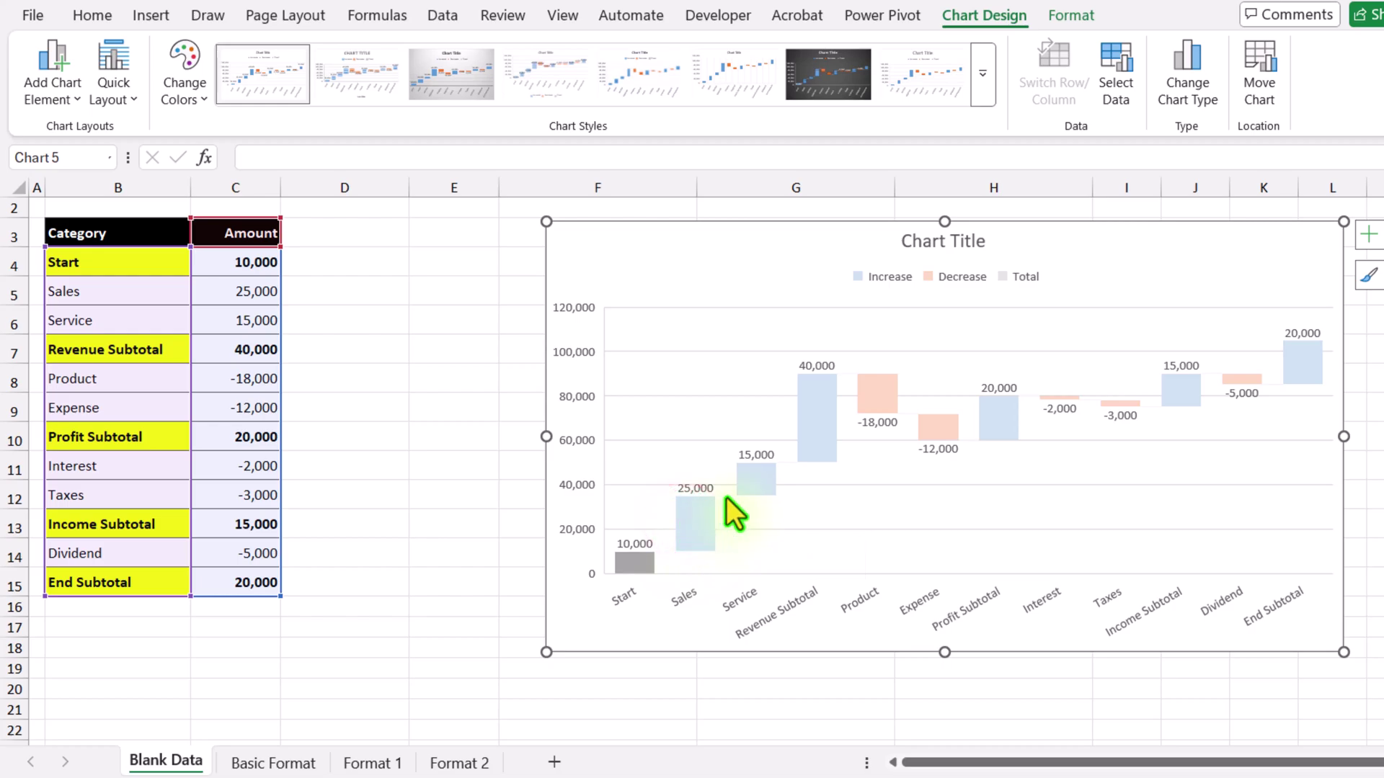
Set the Revenue, Profit, Income and End Subtotal bars as totals
left_click(815, 448)
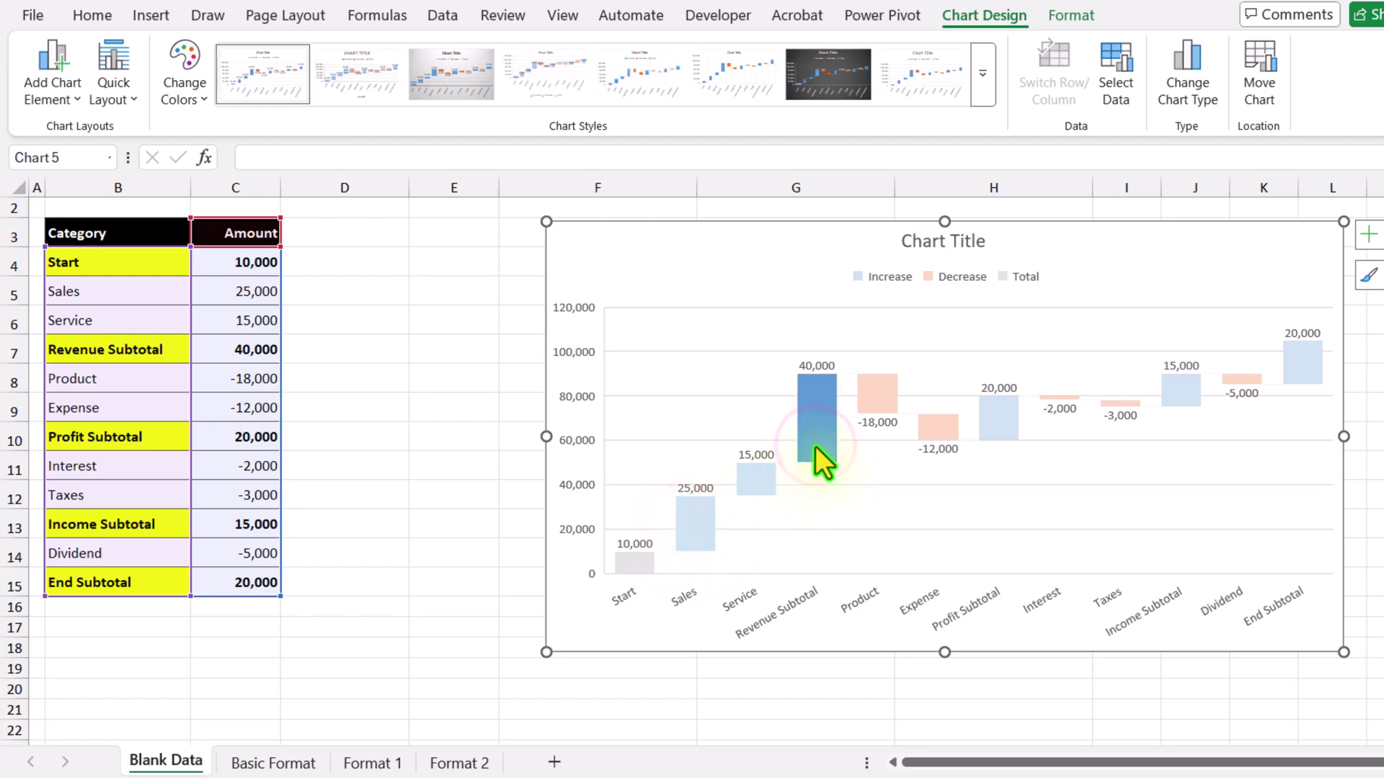
right_click(815, 449)
left_click(876, 683)
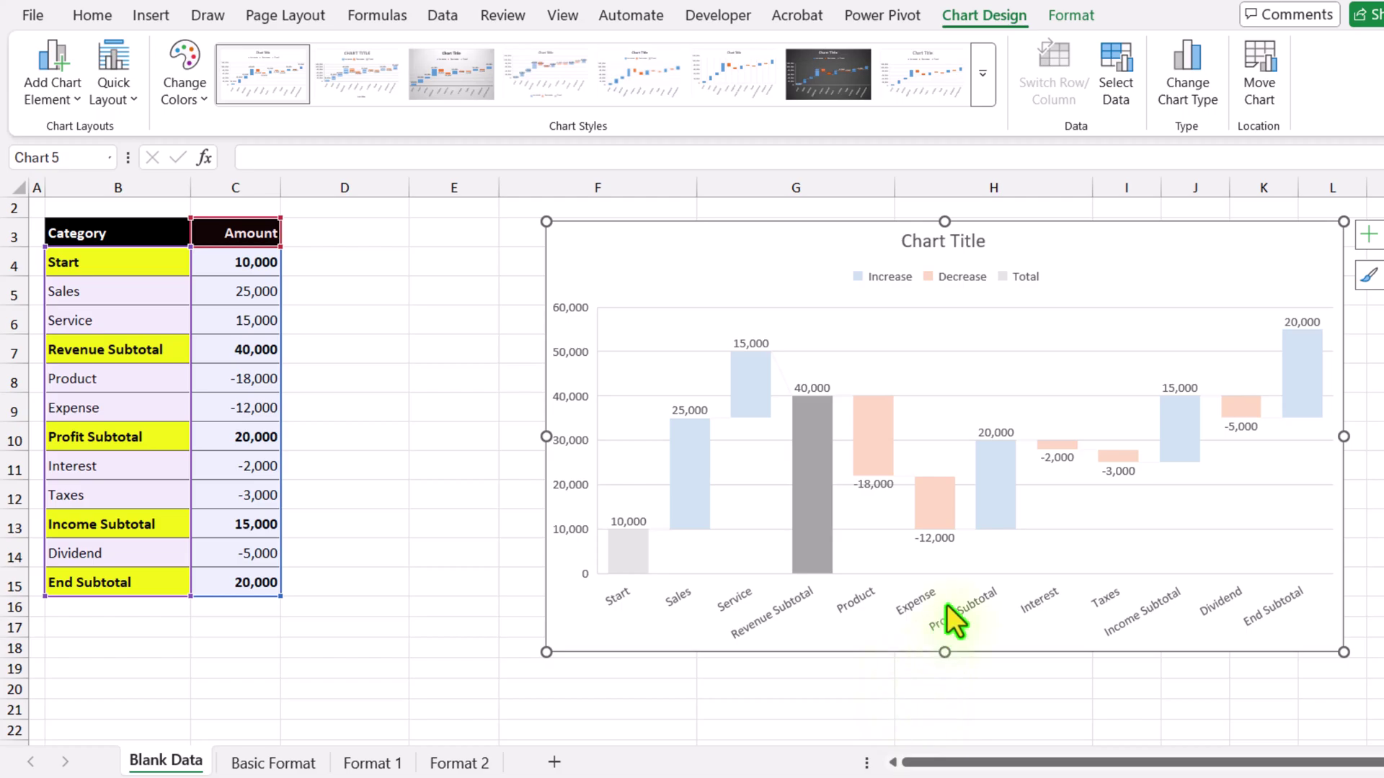
left_click(1000, 508)
right_click(1000, 509)
left_click(1103, 747)
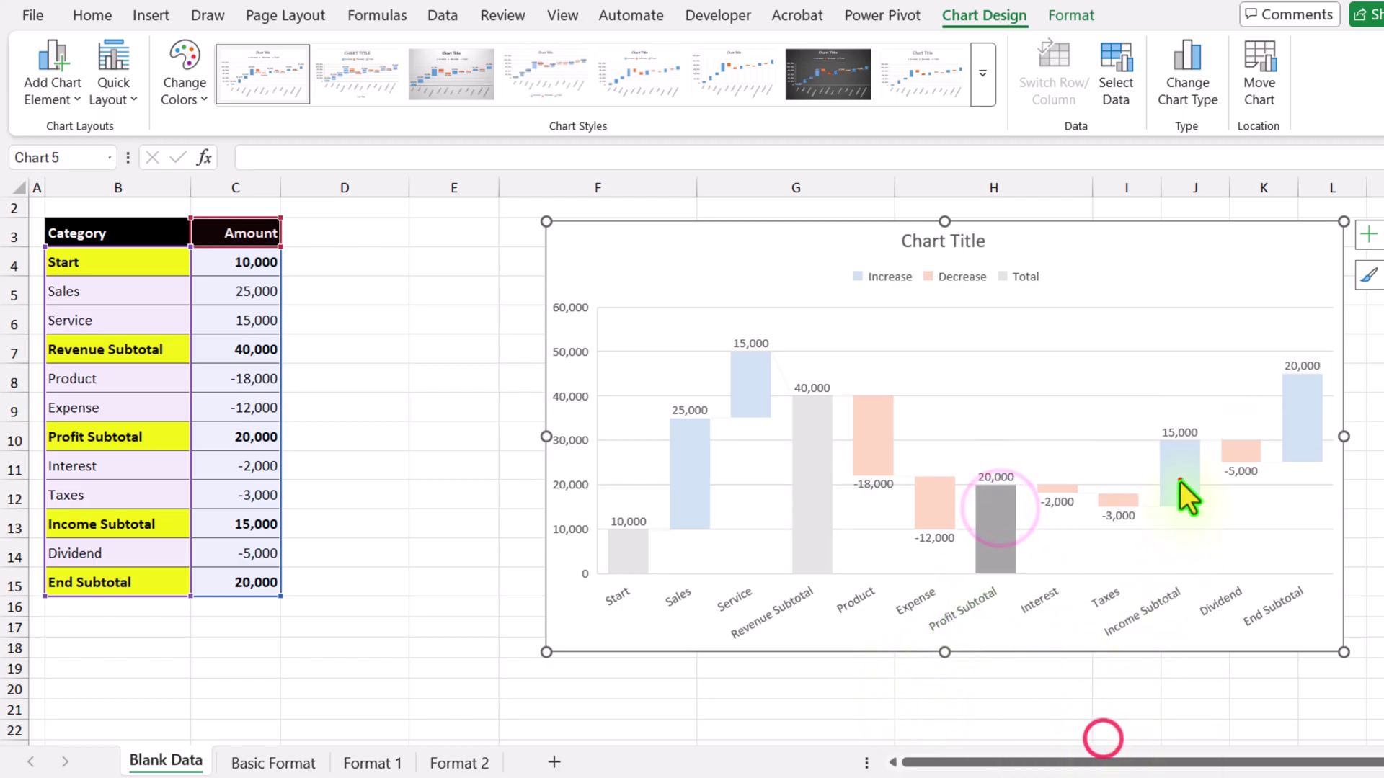
left_click(1182, 486)
right_click(1183, 486)
left_click(1237, 719)
left_click(1302, 503)
right_click(1302, 503)
left_click(1210, 741)
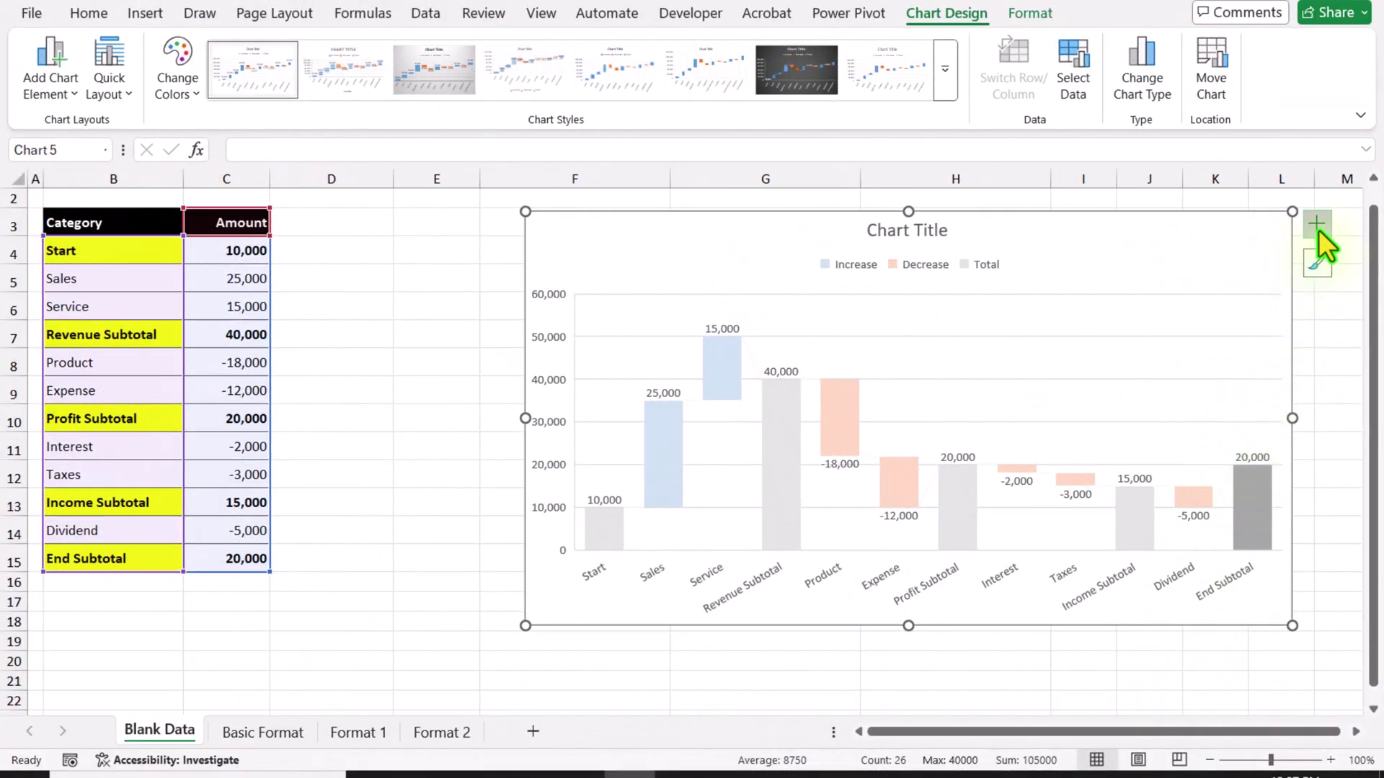
Turn off the chart's gridlines and its primary vertical axis
left_click(1316, 226)
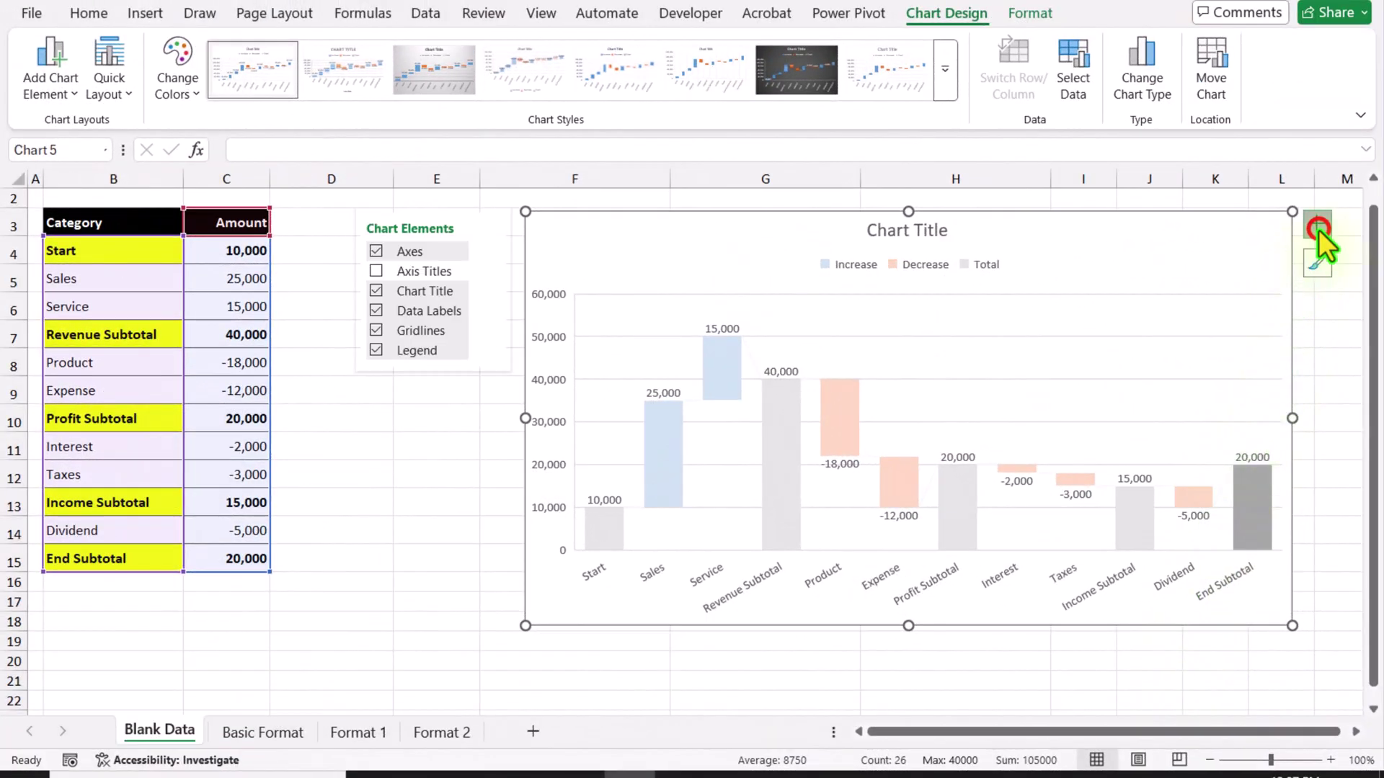
left_click(374, 331)
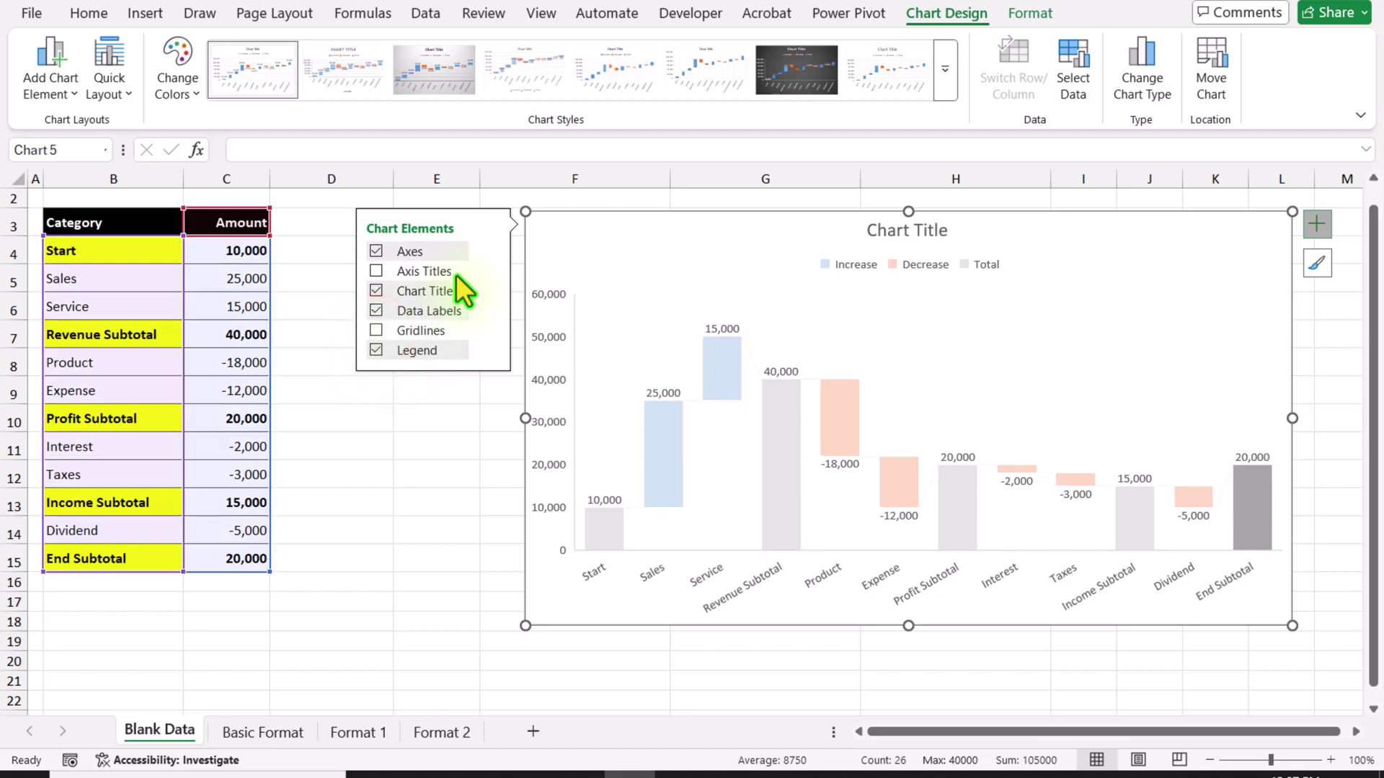
left_click(488, 251)
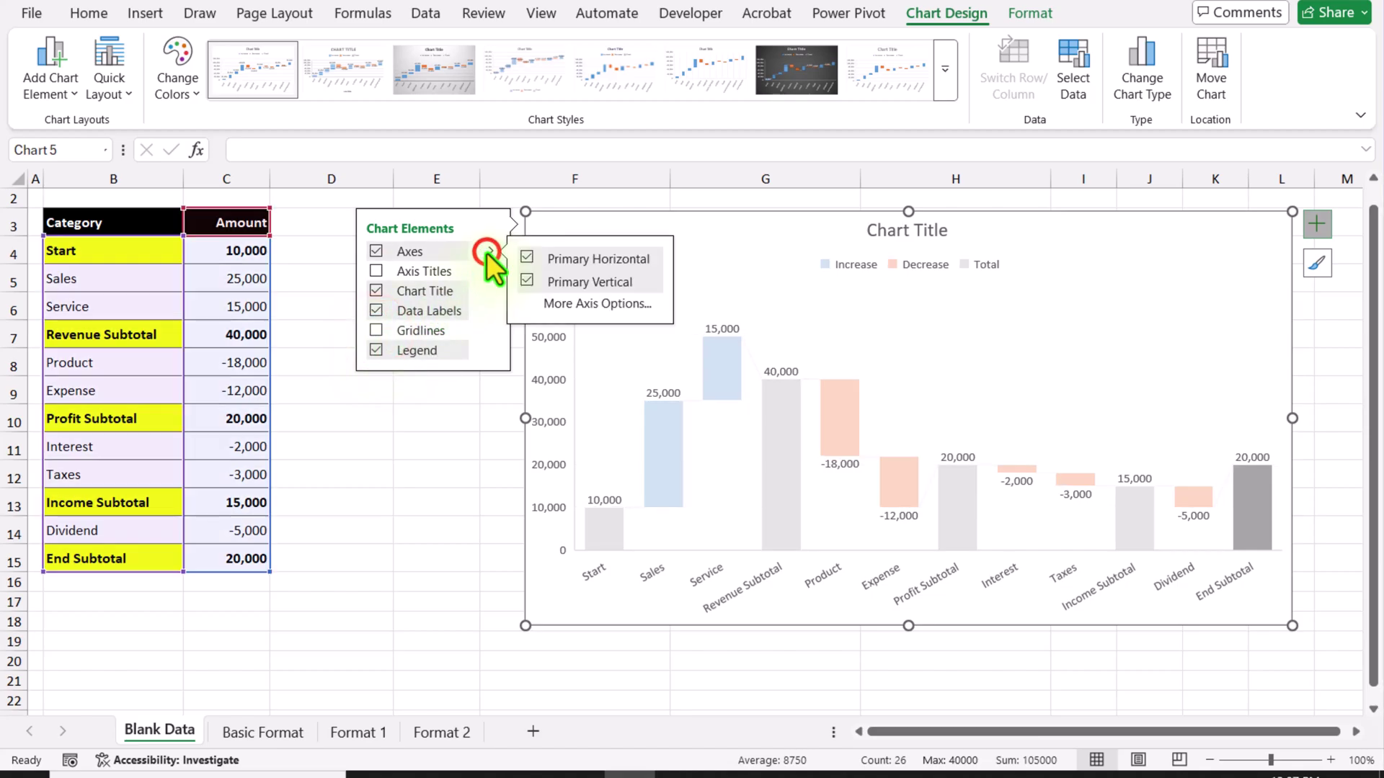
left_click(574, 281)
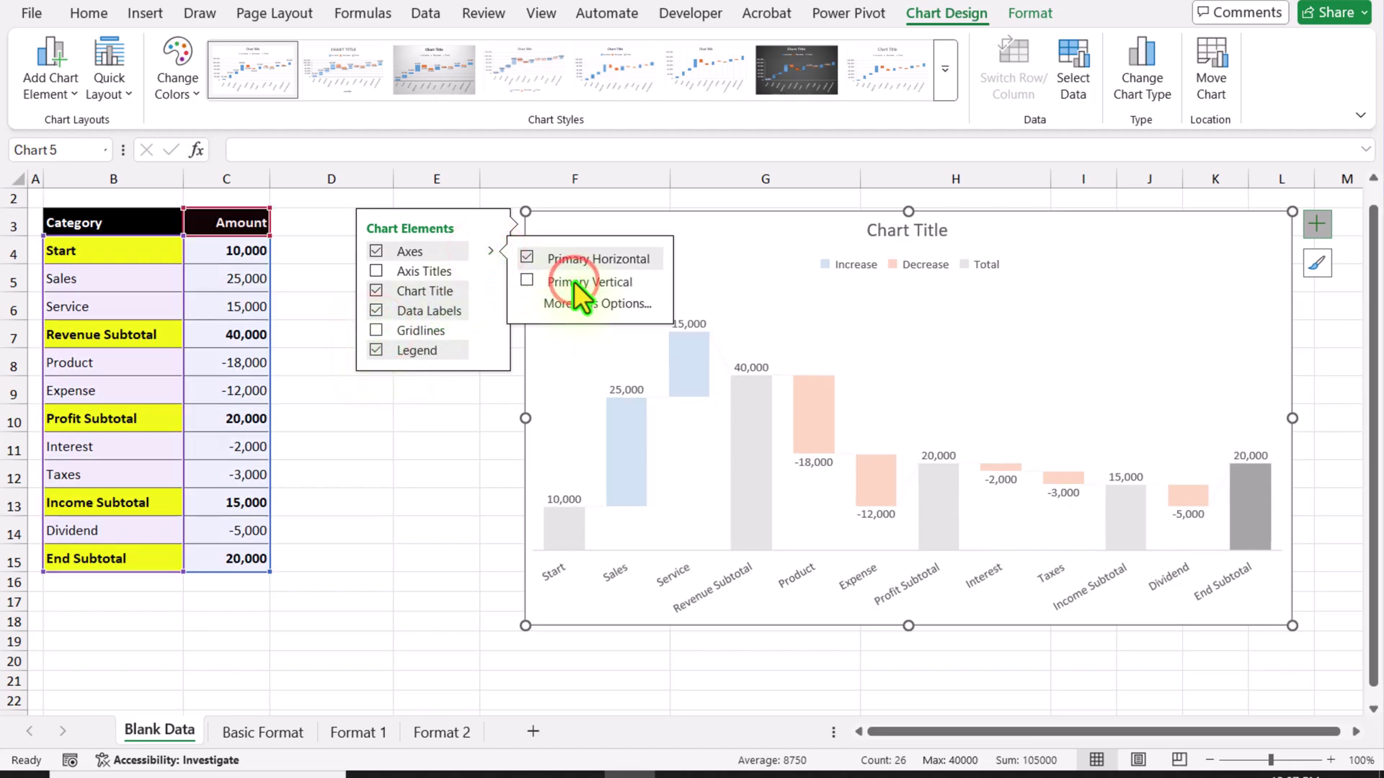
left_click(1319, 221)
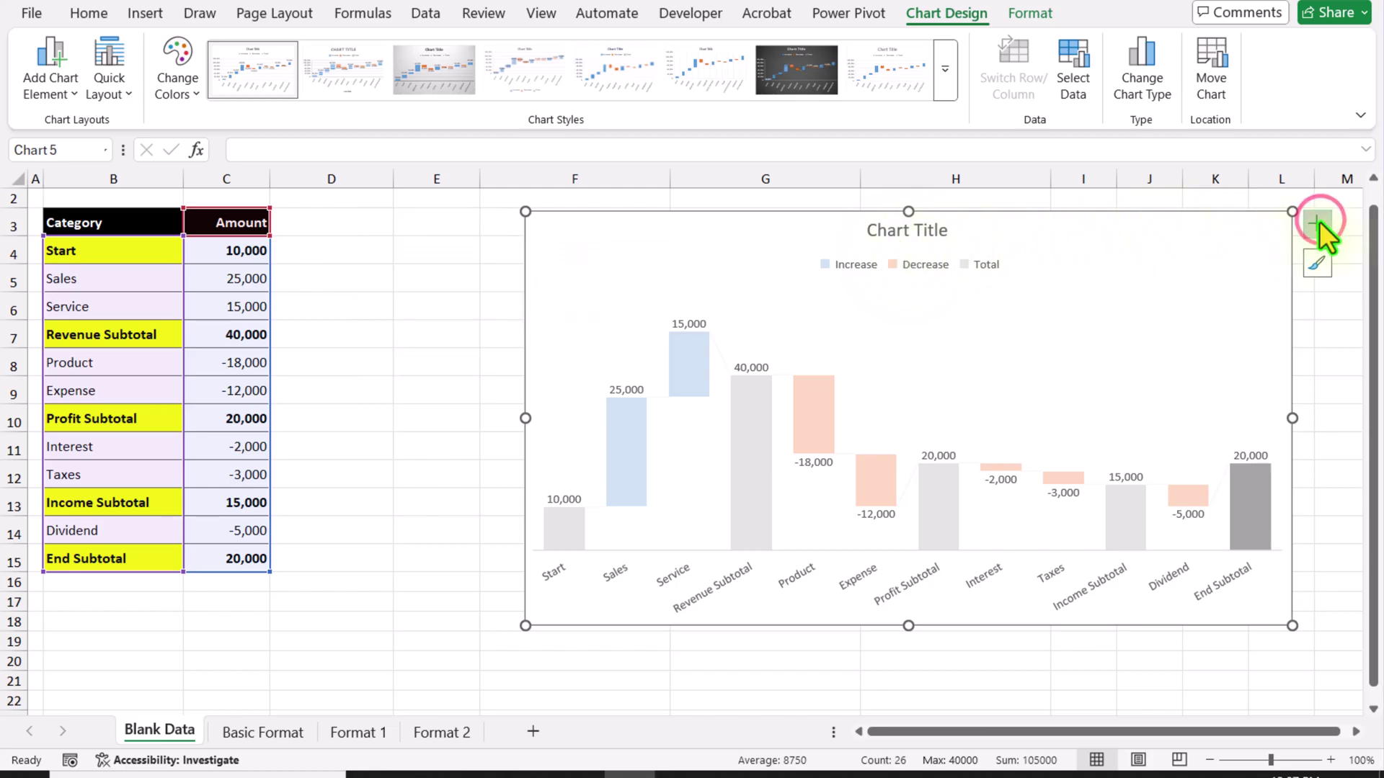
left_click(838, 673)
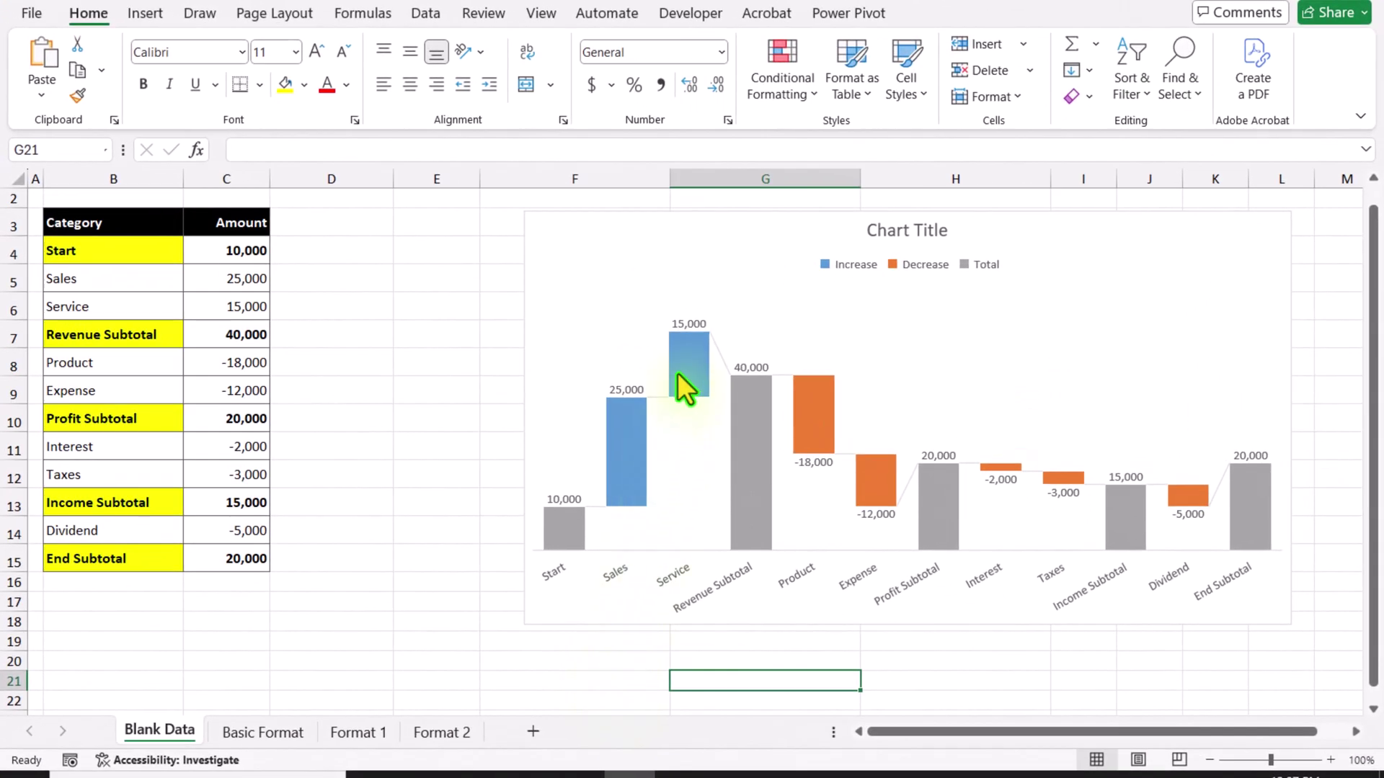
left_click(689, 324)
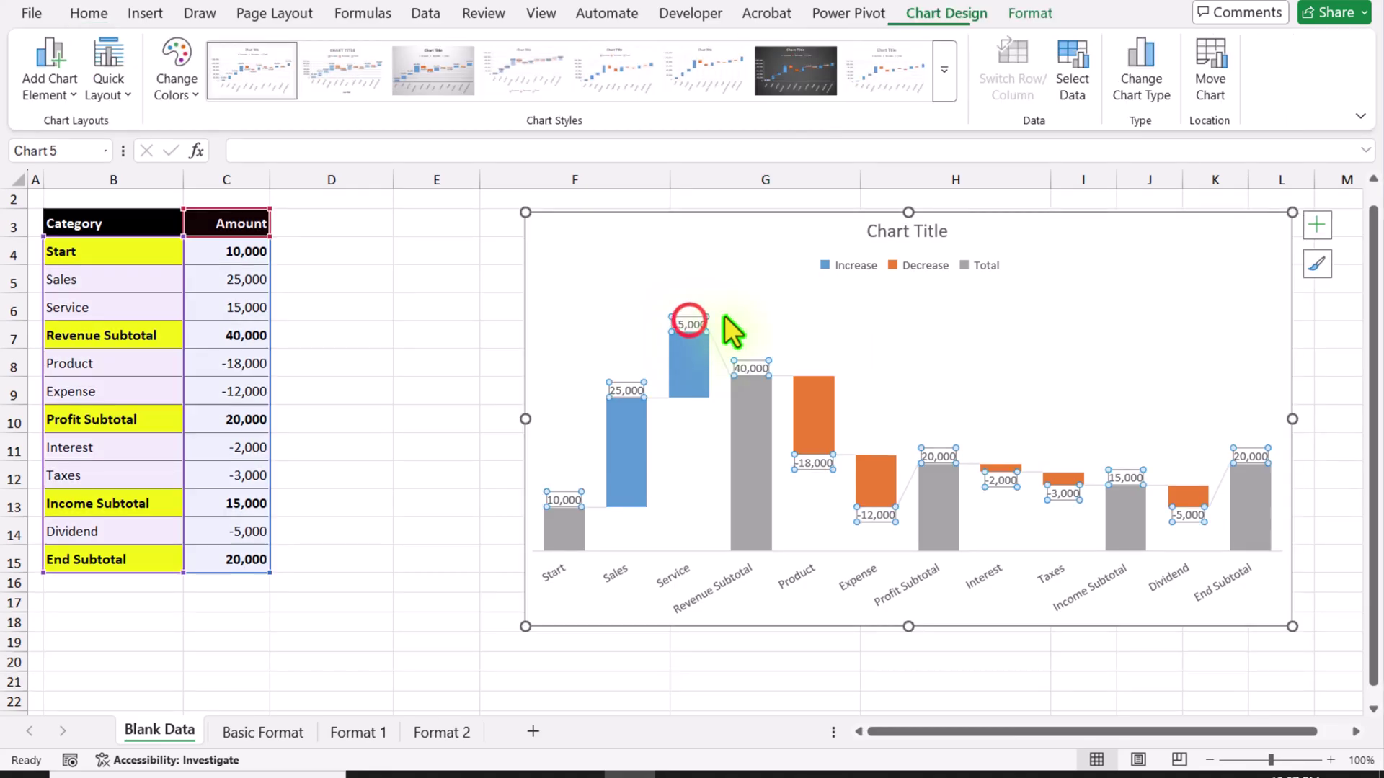
left_click(1319, 223)
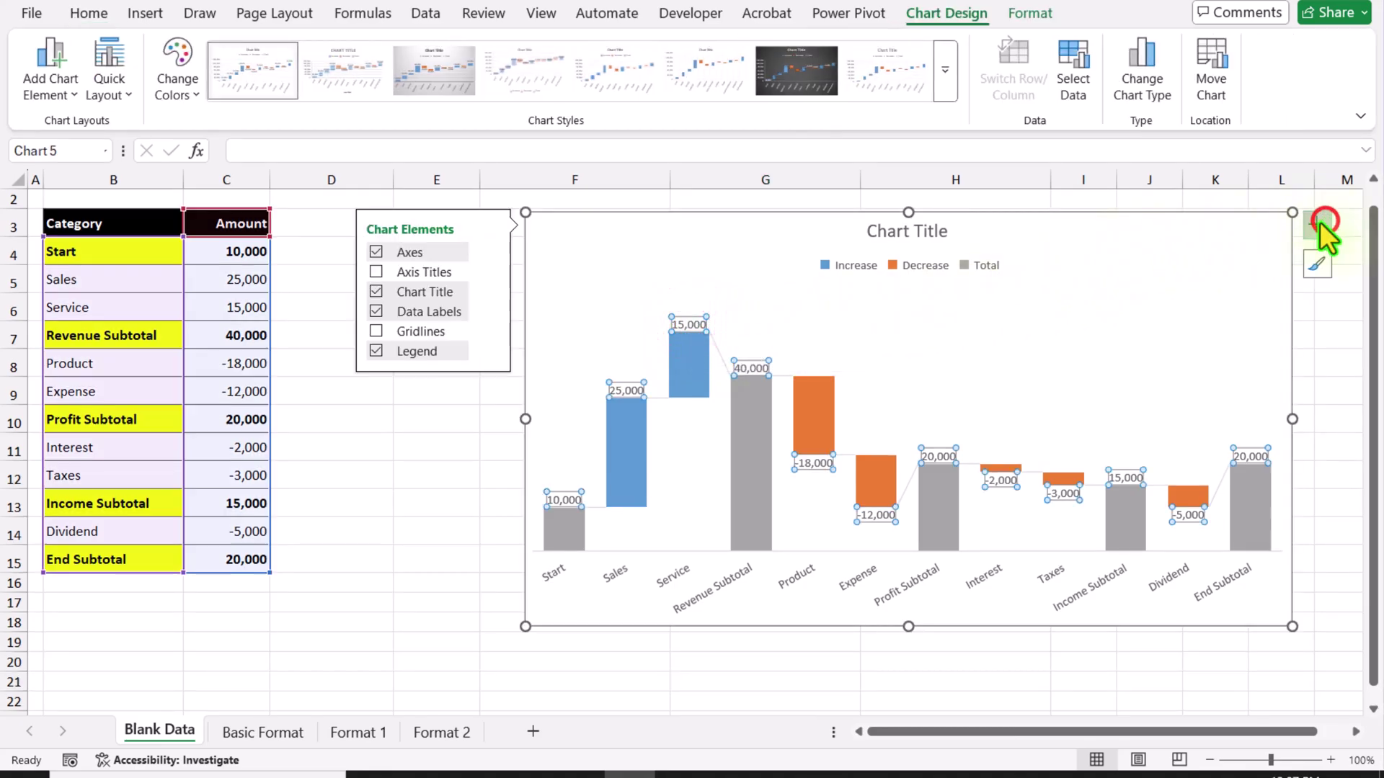
left_click(493, 310)
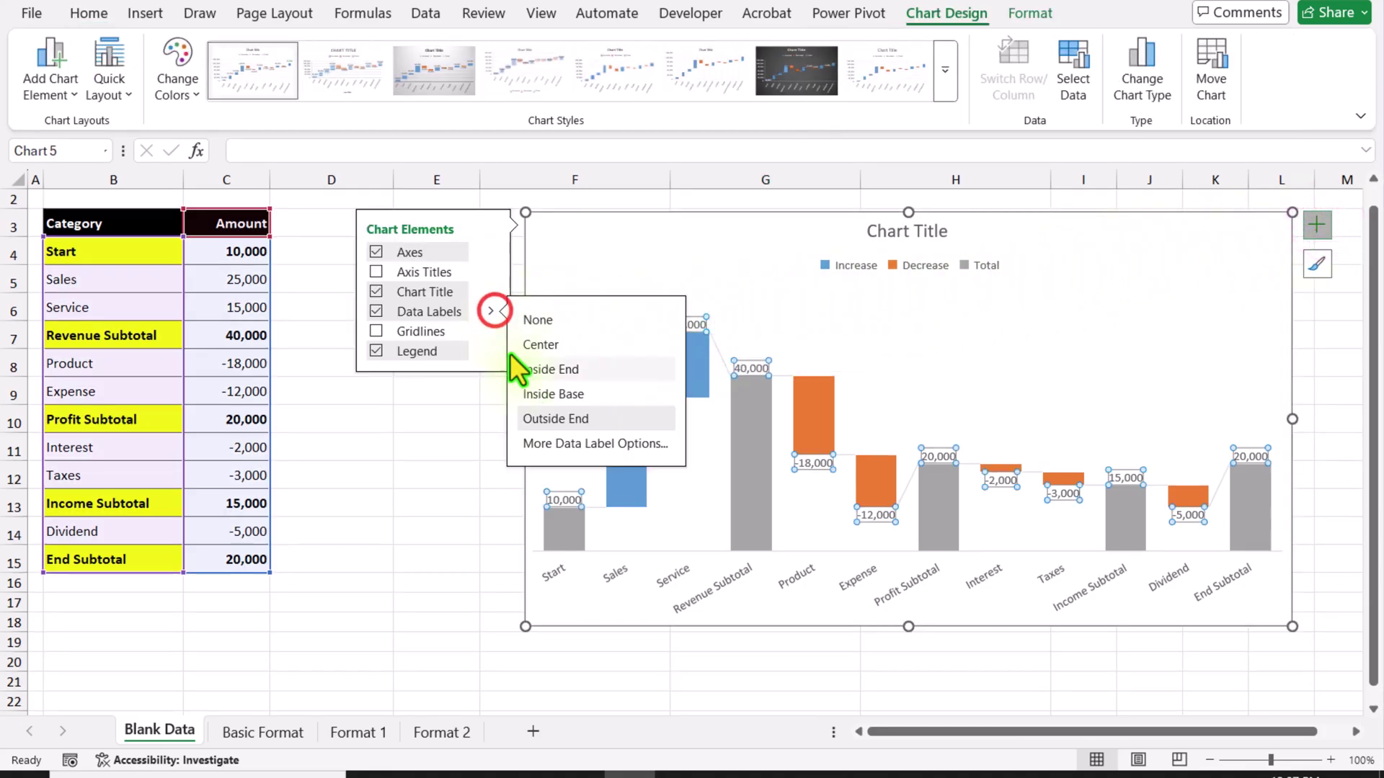
left_click(550, 445)
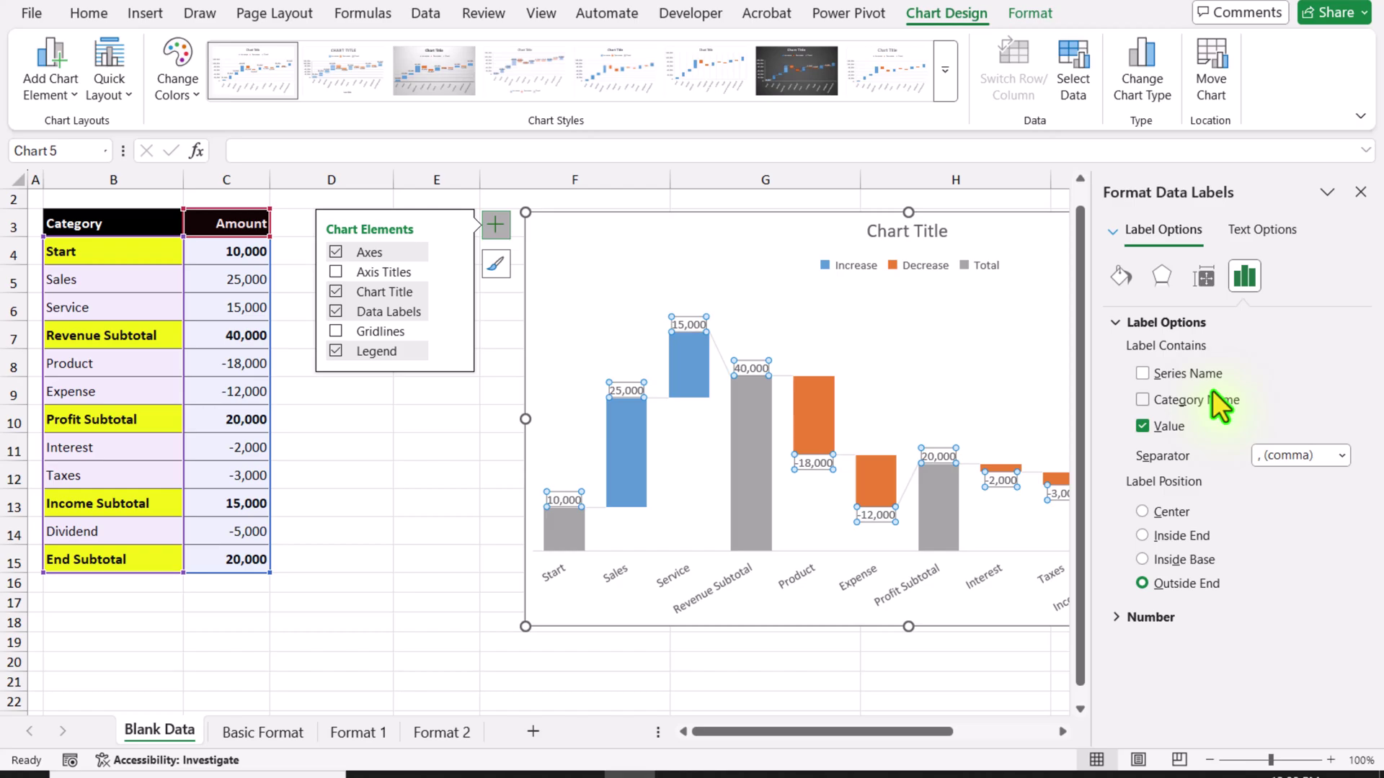
left_click(1361, 192)
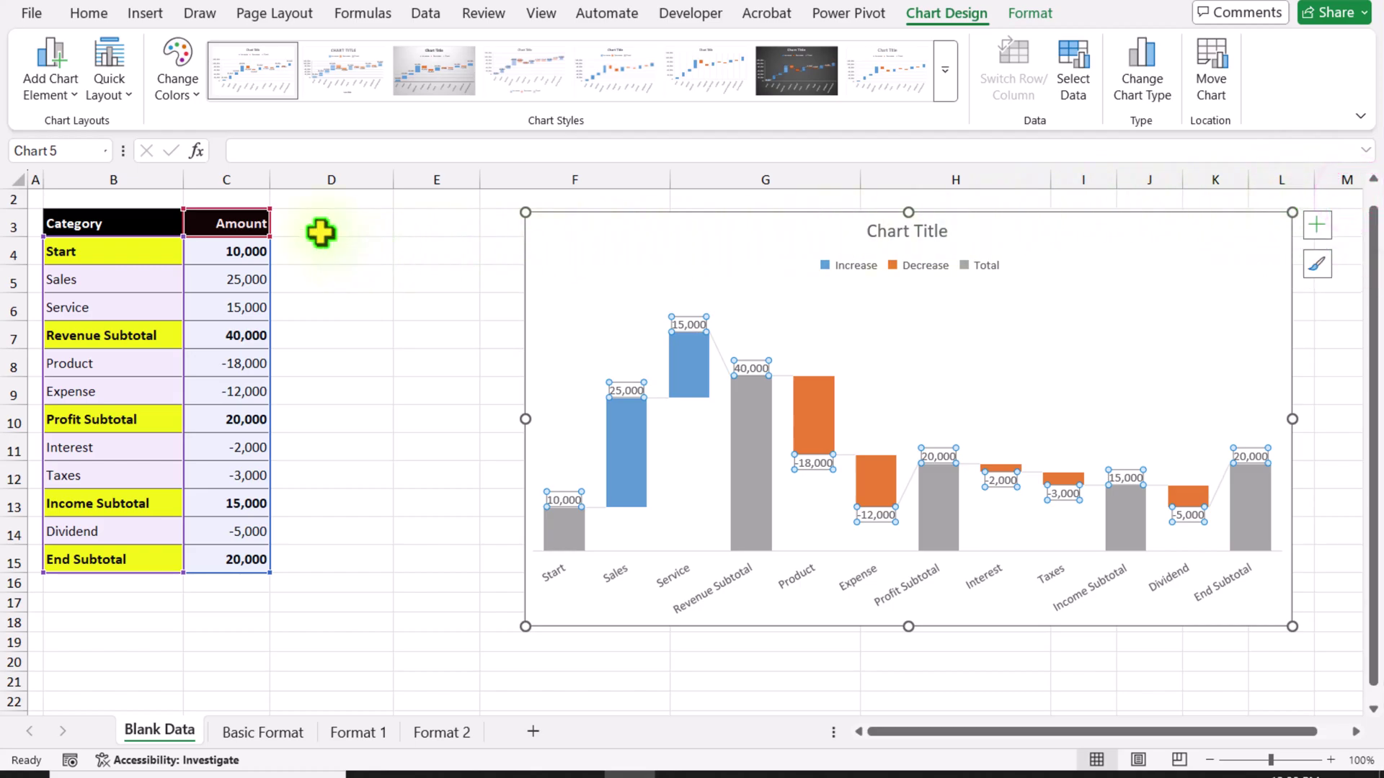
Add a 'Data Label Helper' header in D3 and make D4 reference the Start name in B4
left_click(320, 232)
type("Data Label Helper")
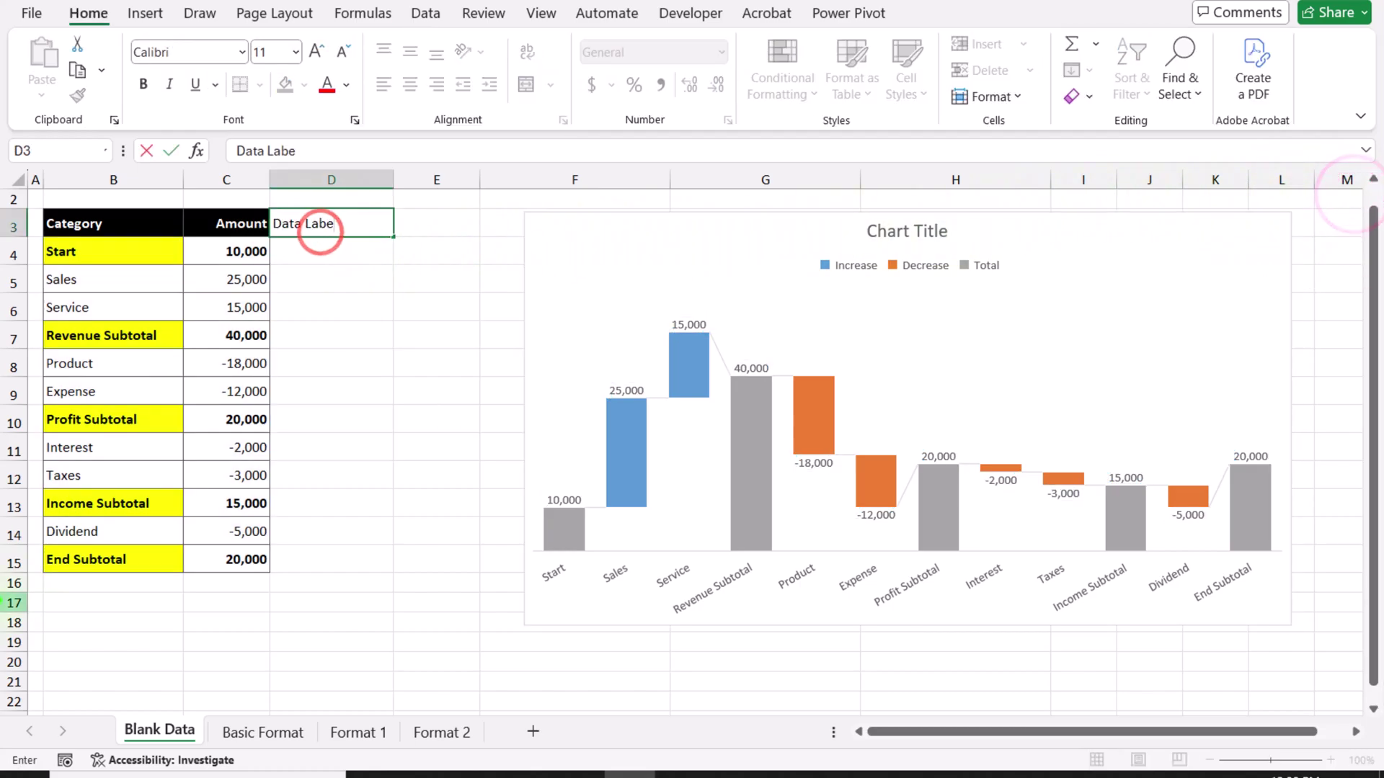
key("Return")
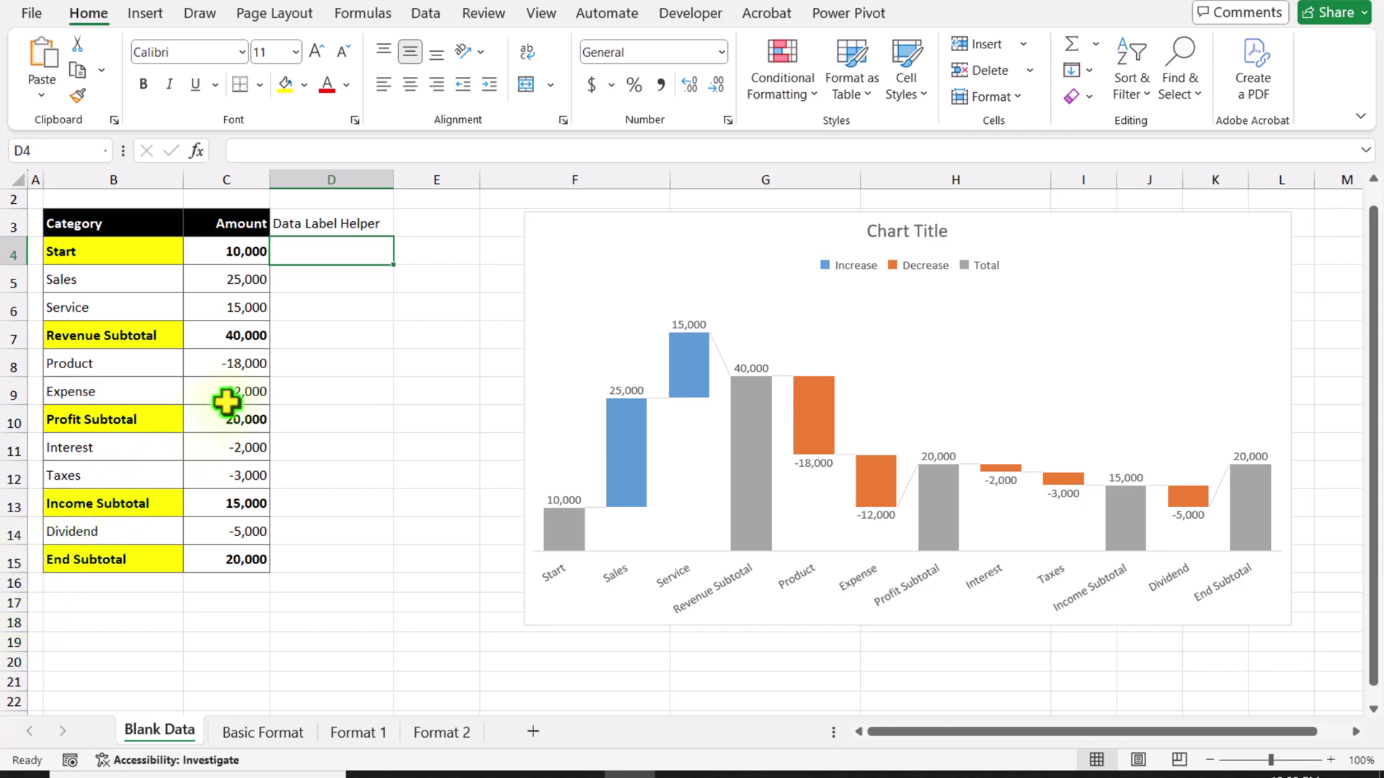
type("=")
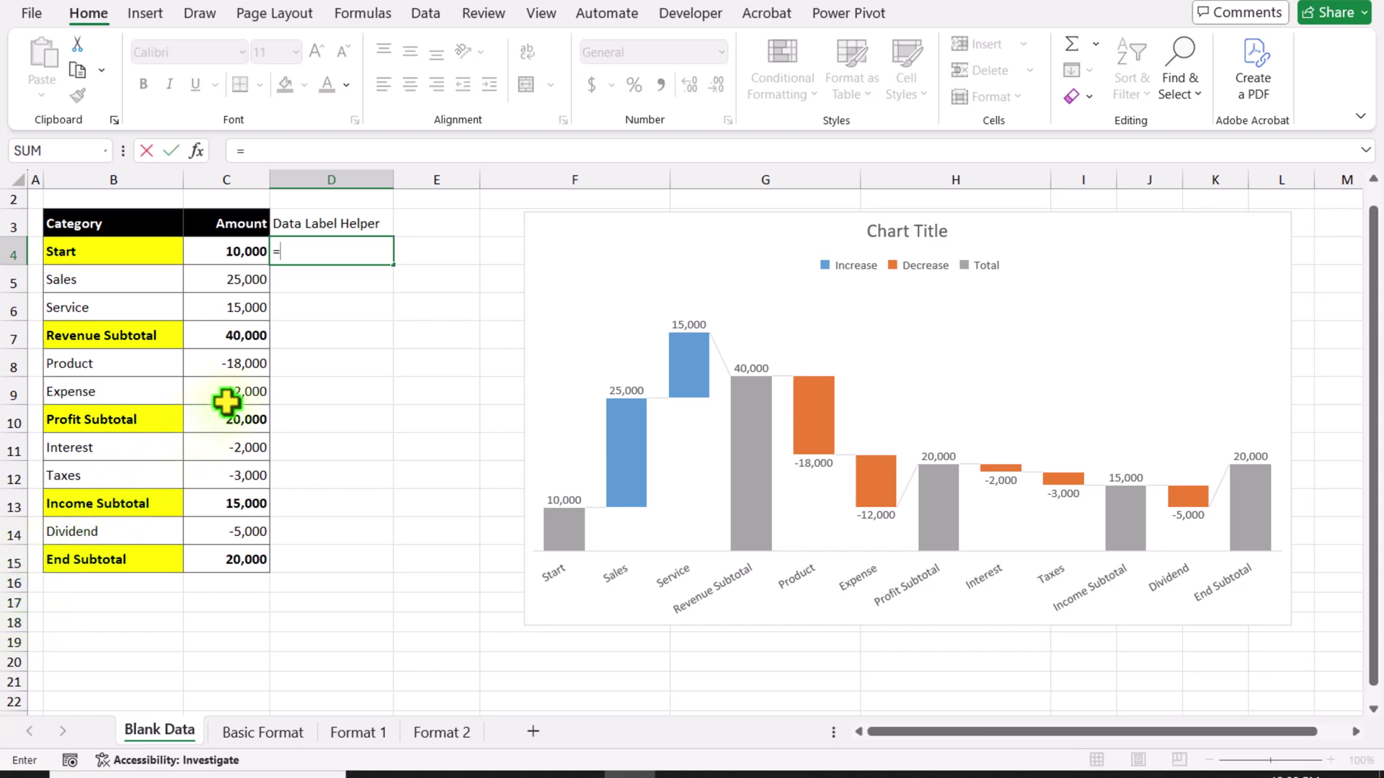
left_click(105, 251)
key("Return")
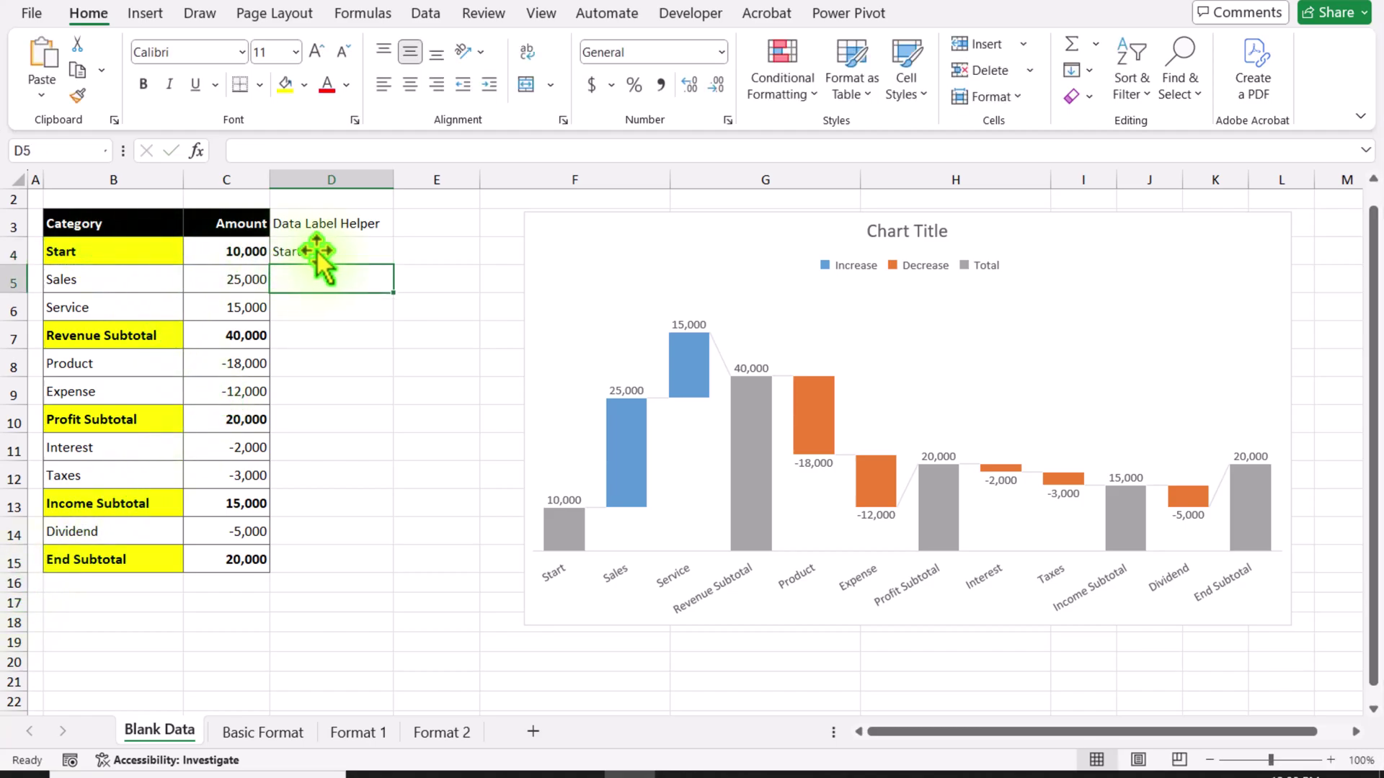
Fill the D4 label formula down to D15 and select the waterfall chart
left_click(364, 253)
left_click_drag(397, 266, 368, 573)
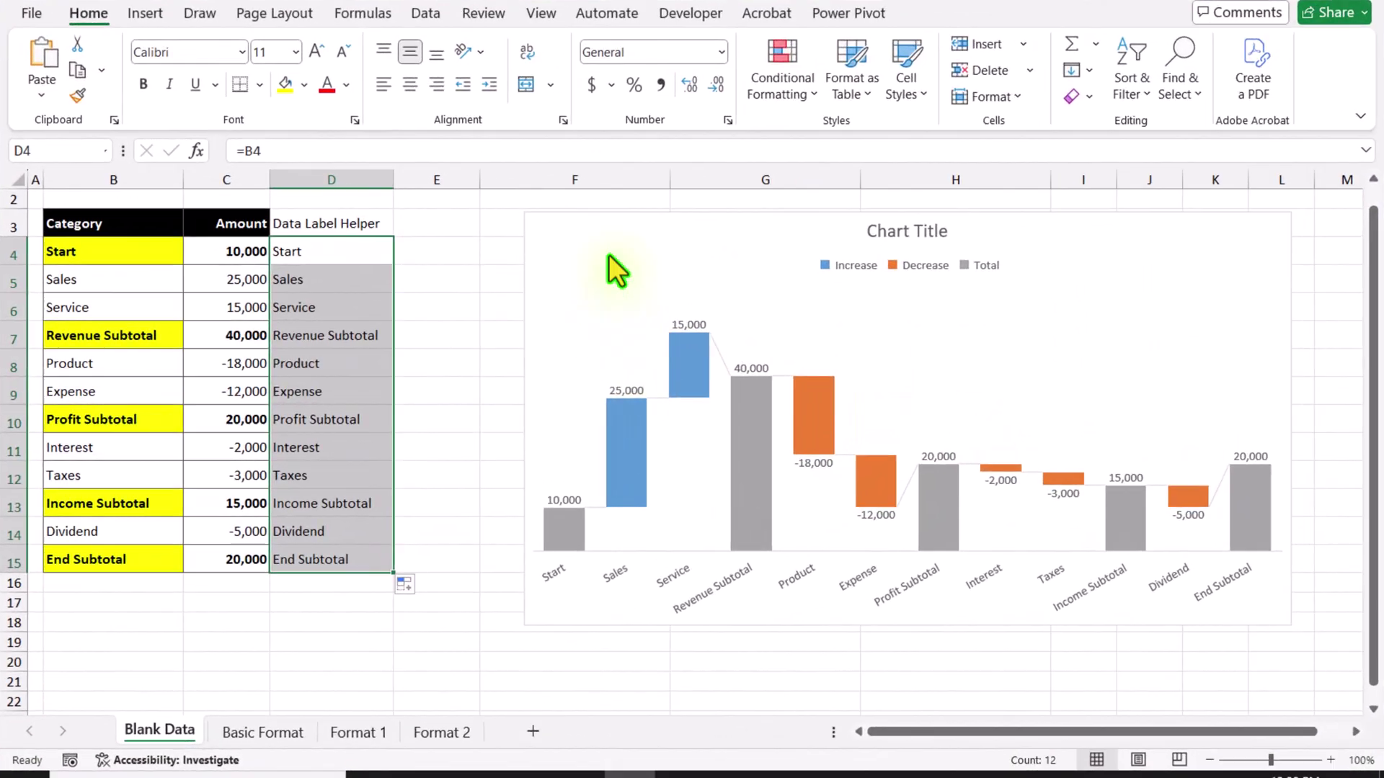
left_click(611, 217)
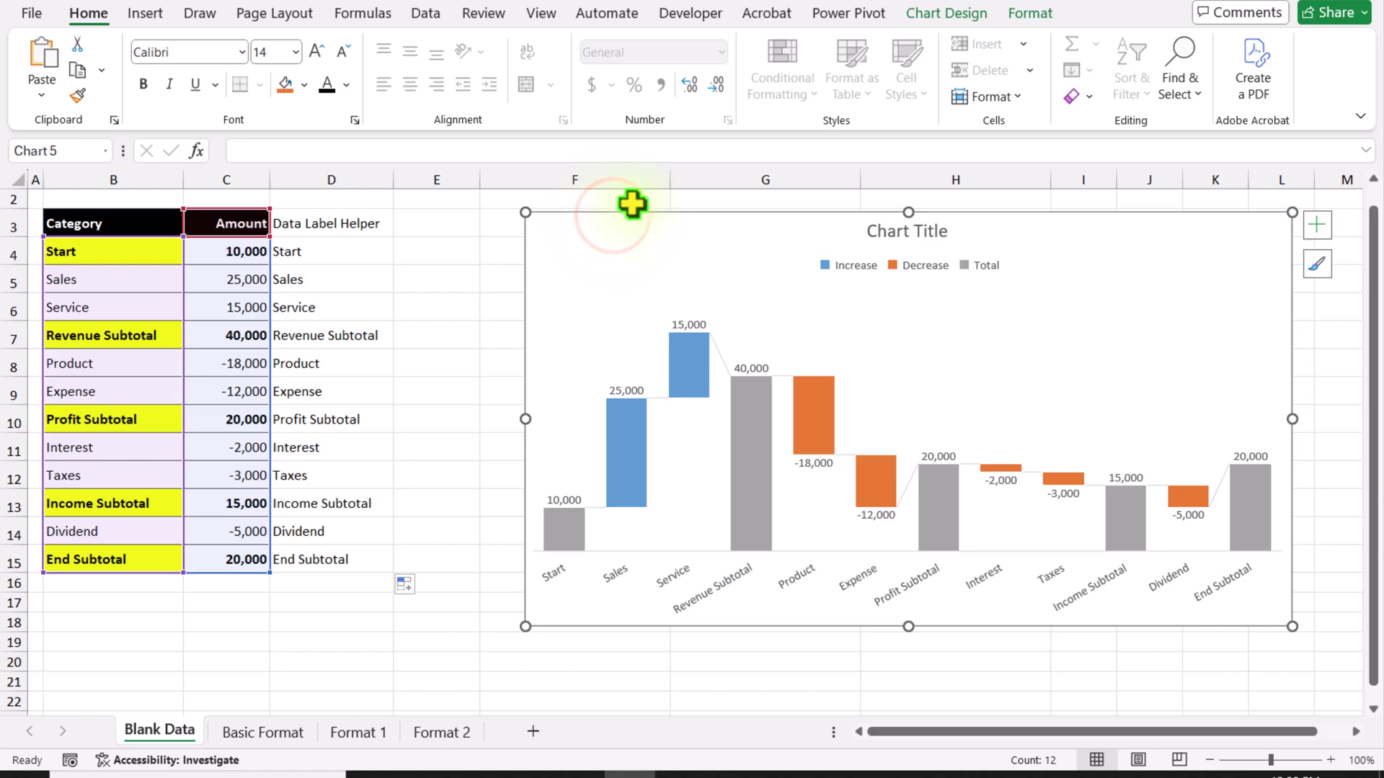
left_click(930, 13)
Set the chart's horizontal category axis labels to the helper range D4:D15
left_click(1073, 100)
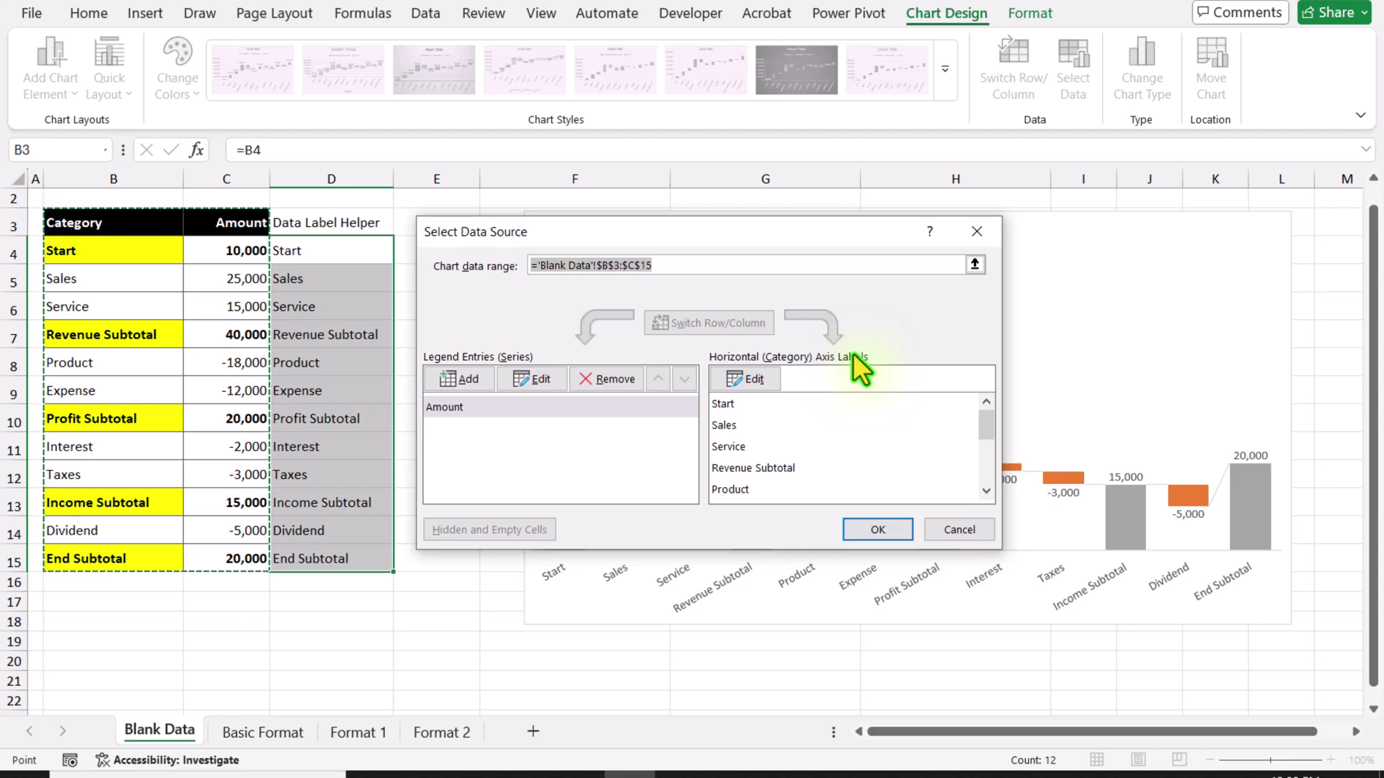
left_click(763, 375)
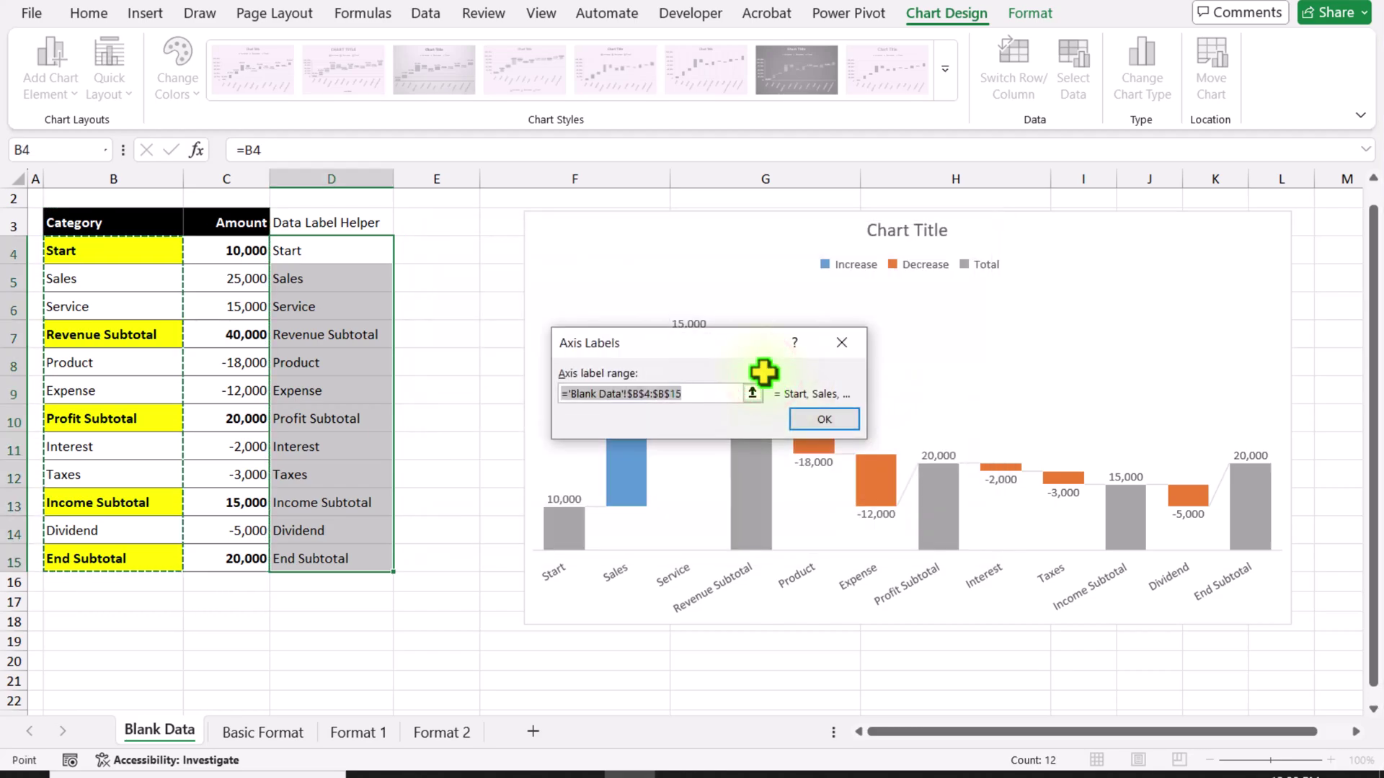
left_click_drag(331, 250, 360, 421)
left_click_drag(774, 382, 819, 422)
left_click(820, 422)
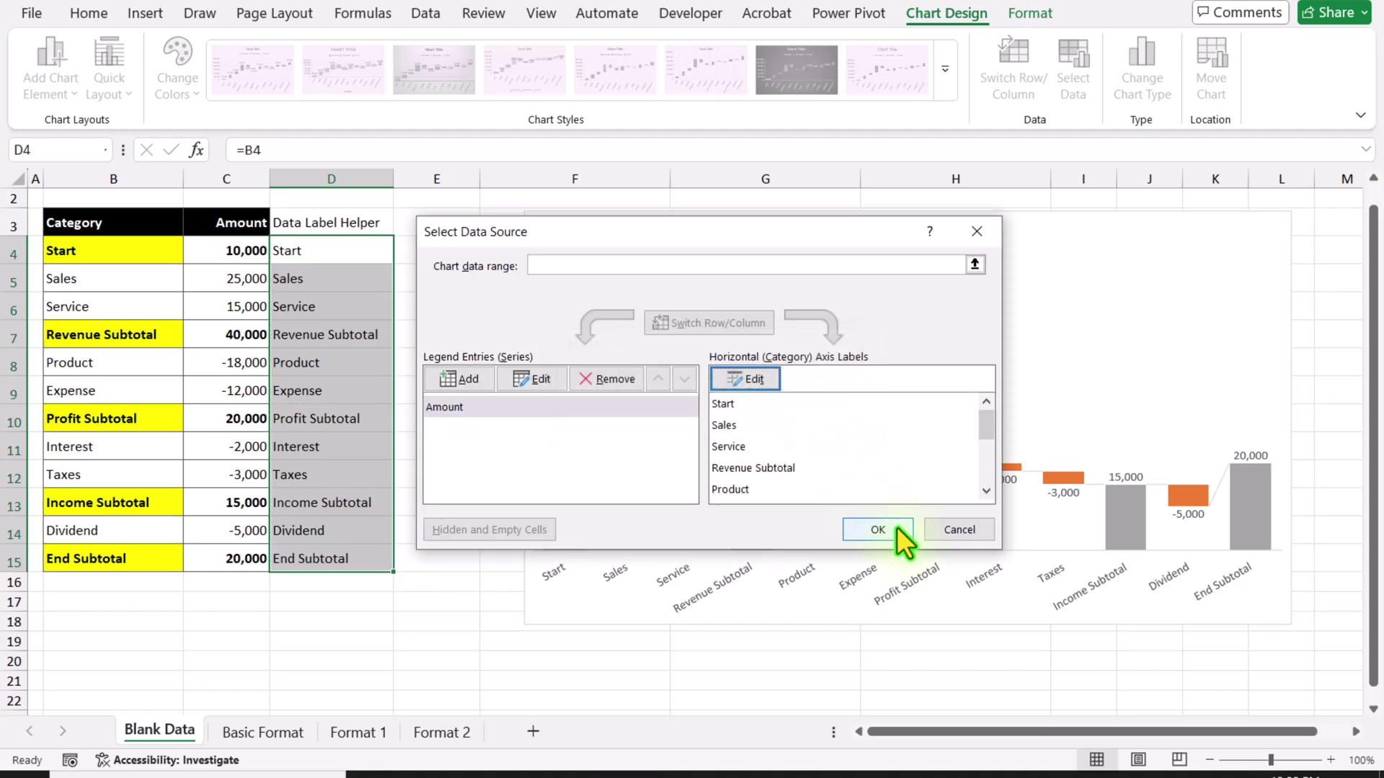
left_click(897, 529)
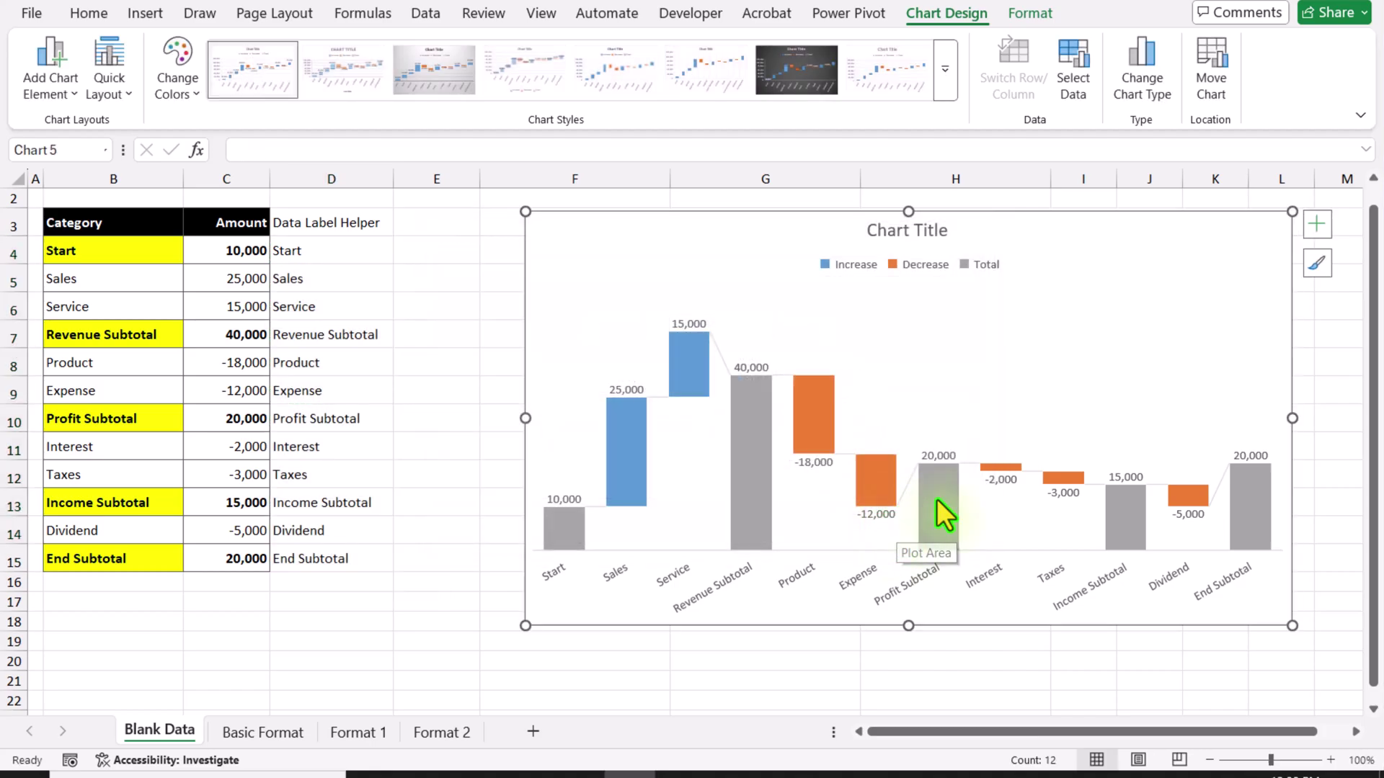
Switch the chart's data labels from Value to Category Name
left_click(1323, 226)
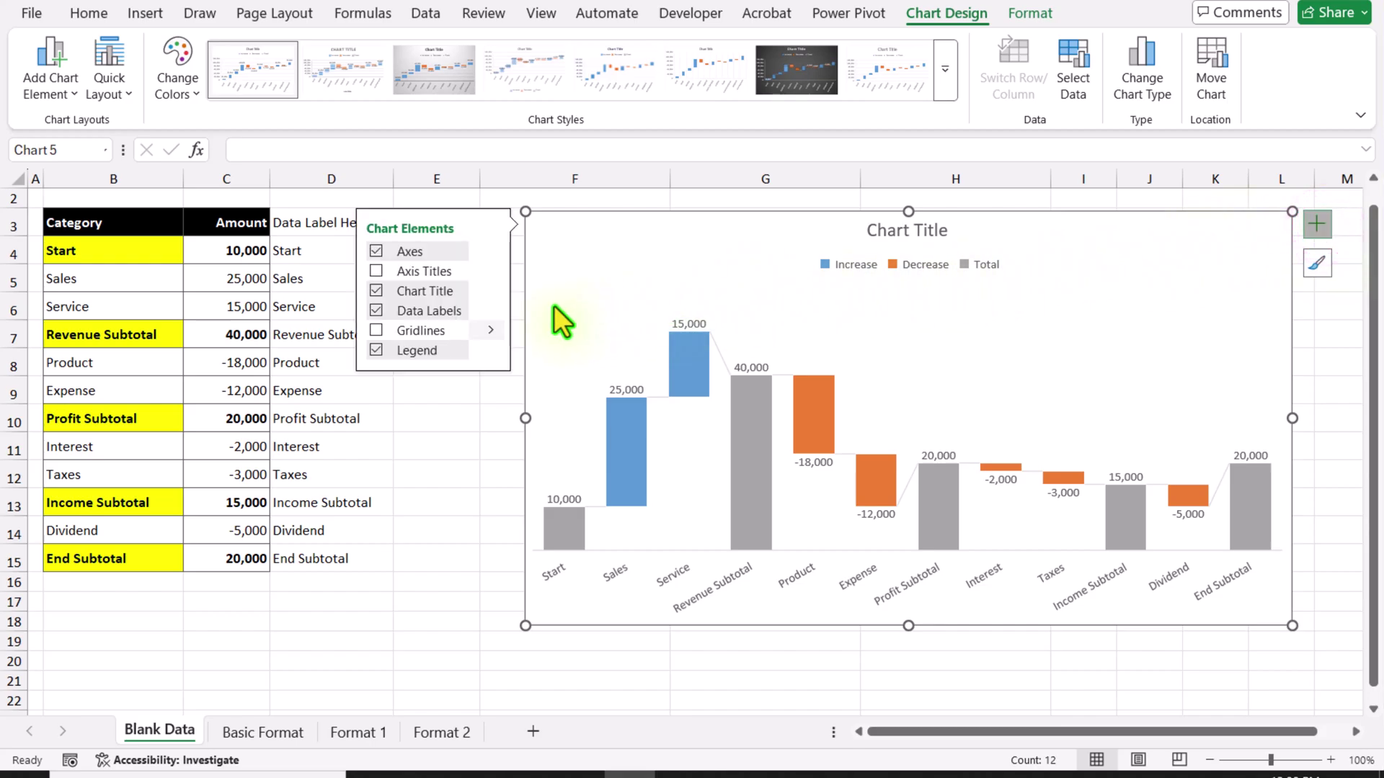
left_click(490, 310)
left_click(551, 443)
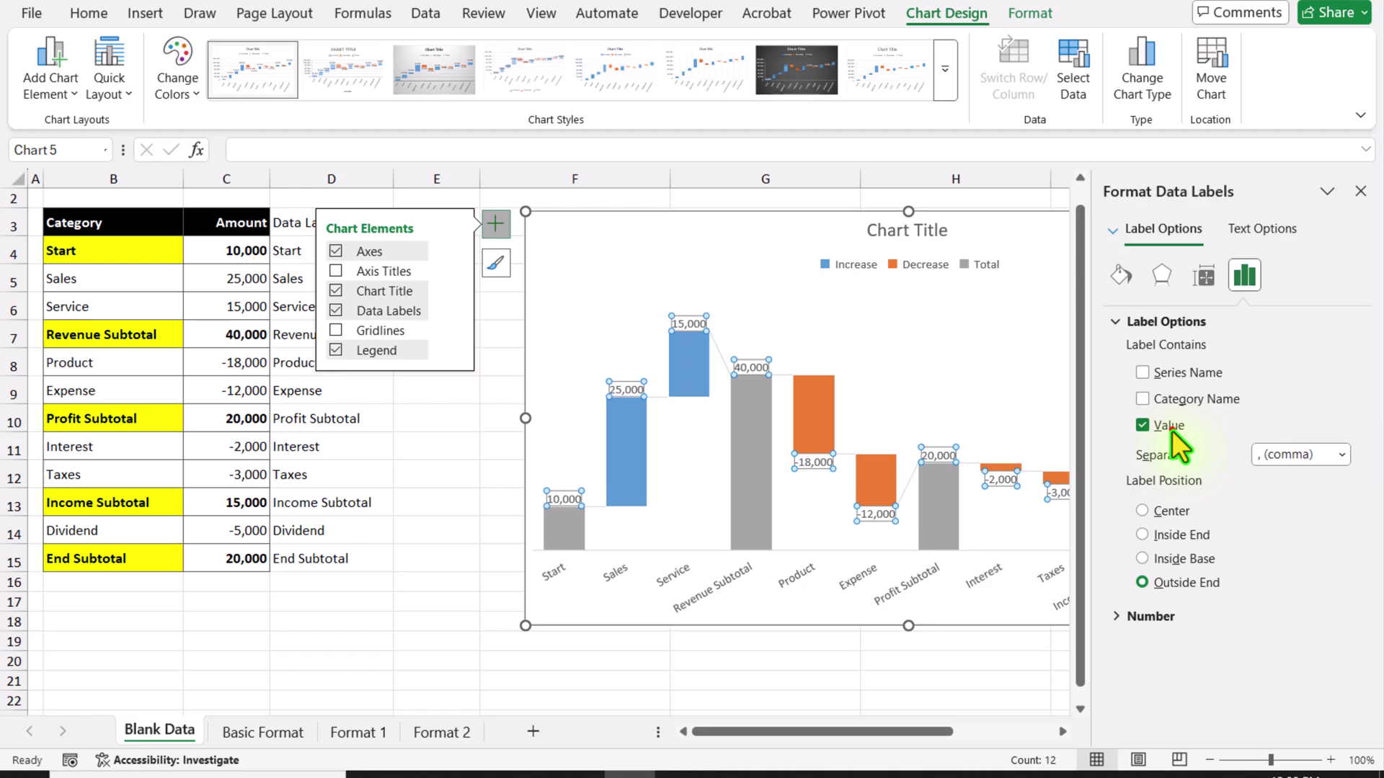
left_click(1171, 430)
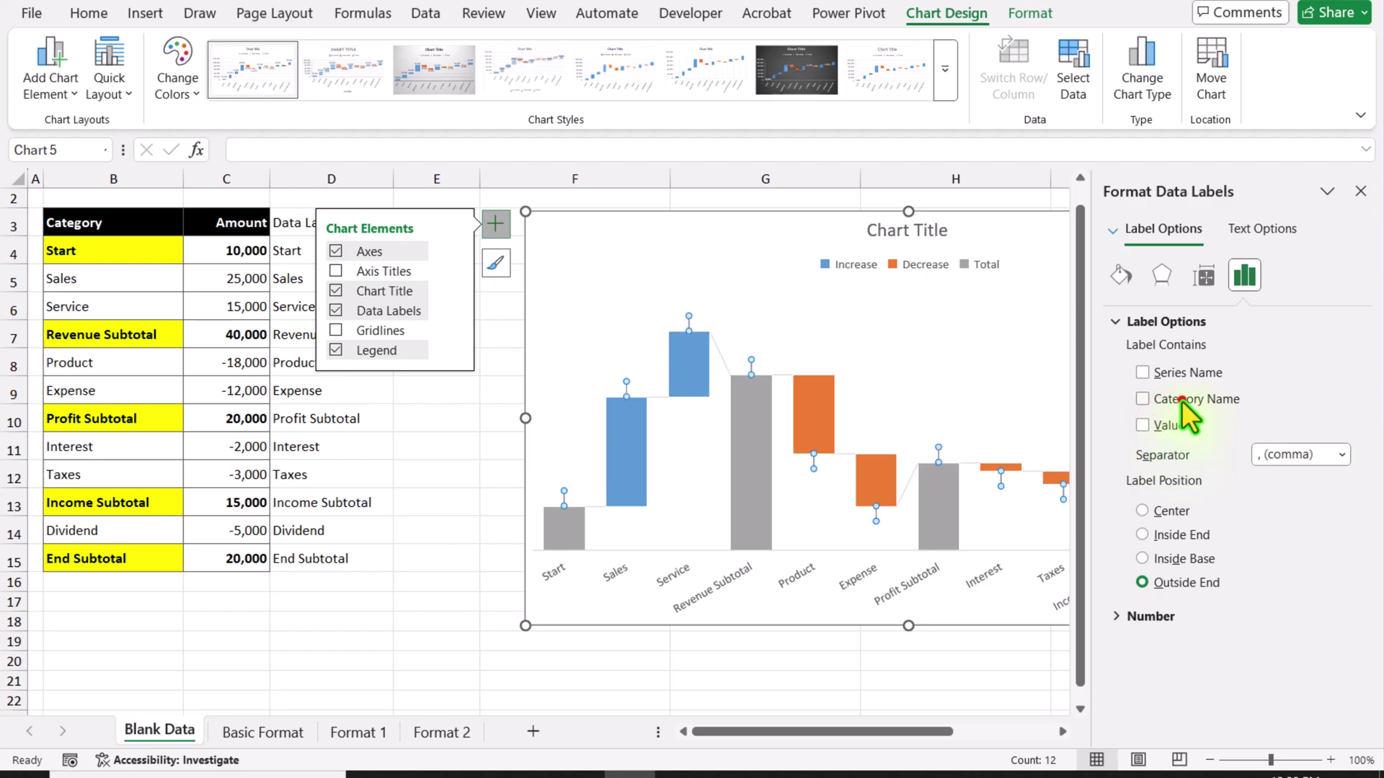
left_click(1182, 400)
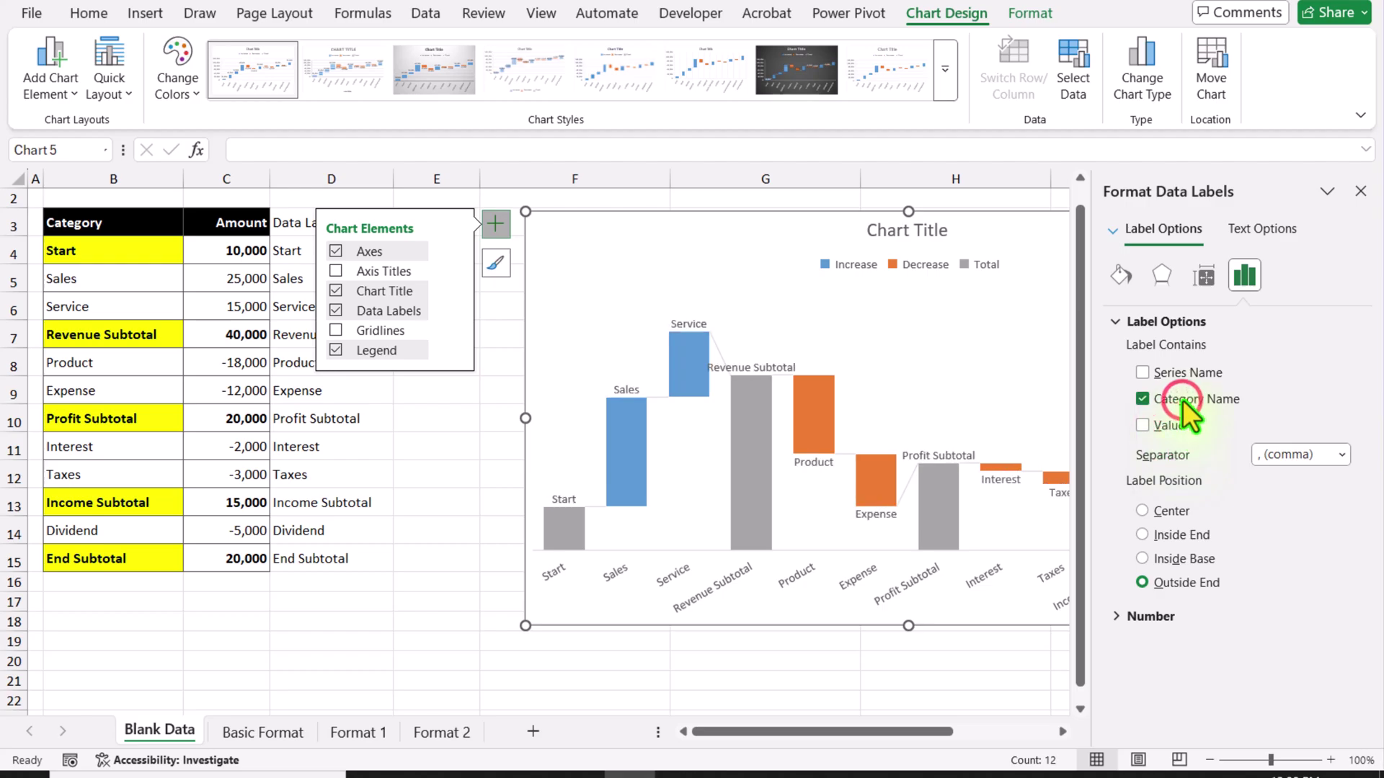
left_click(1361, 191)
left_click(1328, 359)
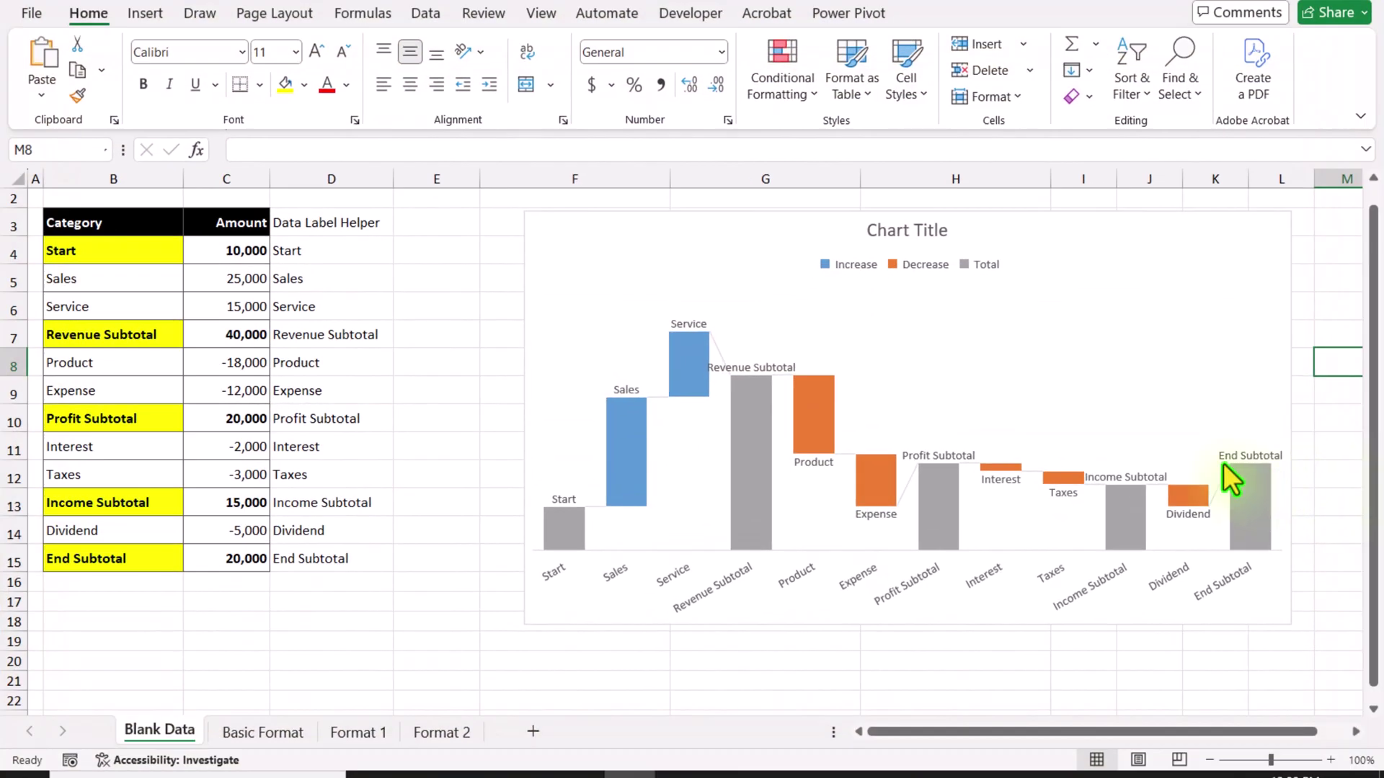
Rewrite D4 as =SUBSTITUTE(B4," ",CHAR(10)) and fill it down to D15
mouse_move(777, 370)
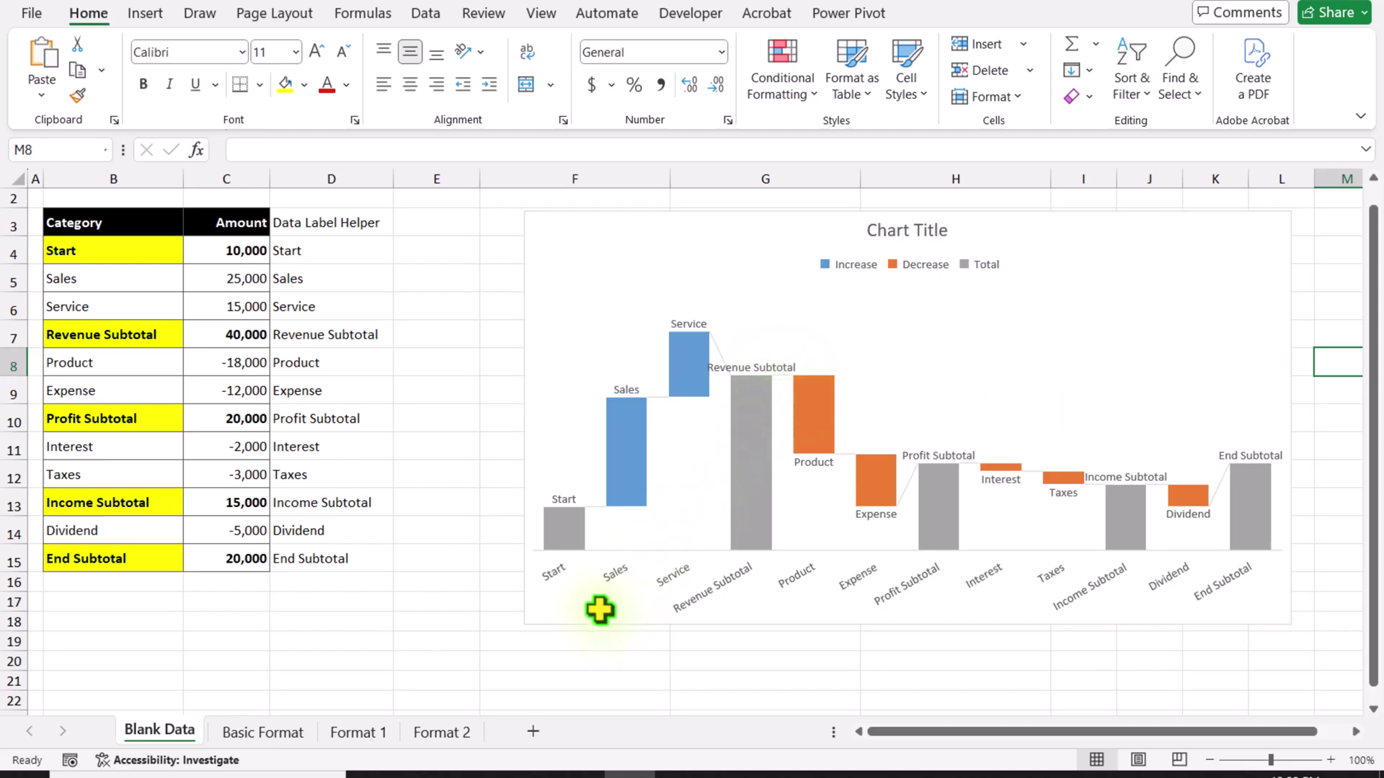
left_click(322, 255)
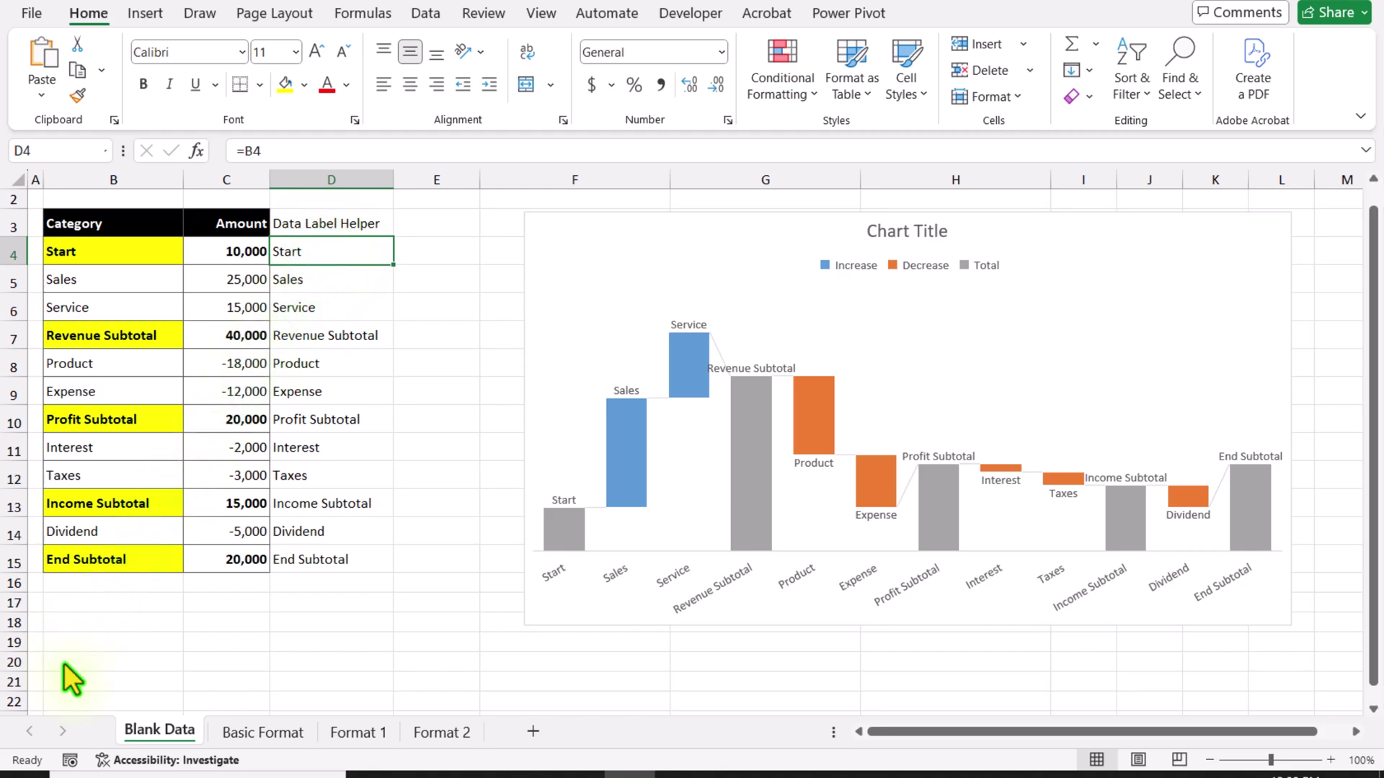
type("=")
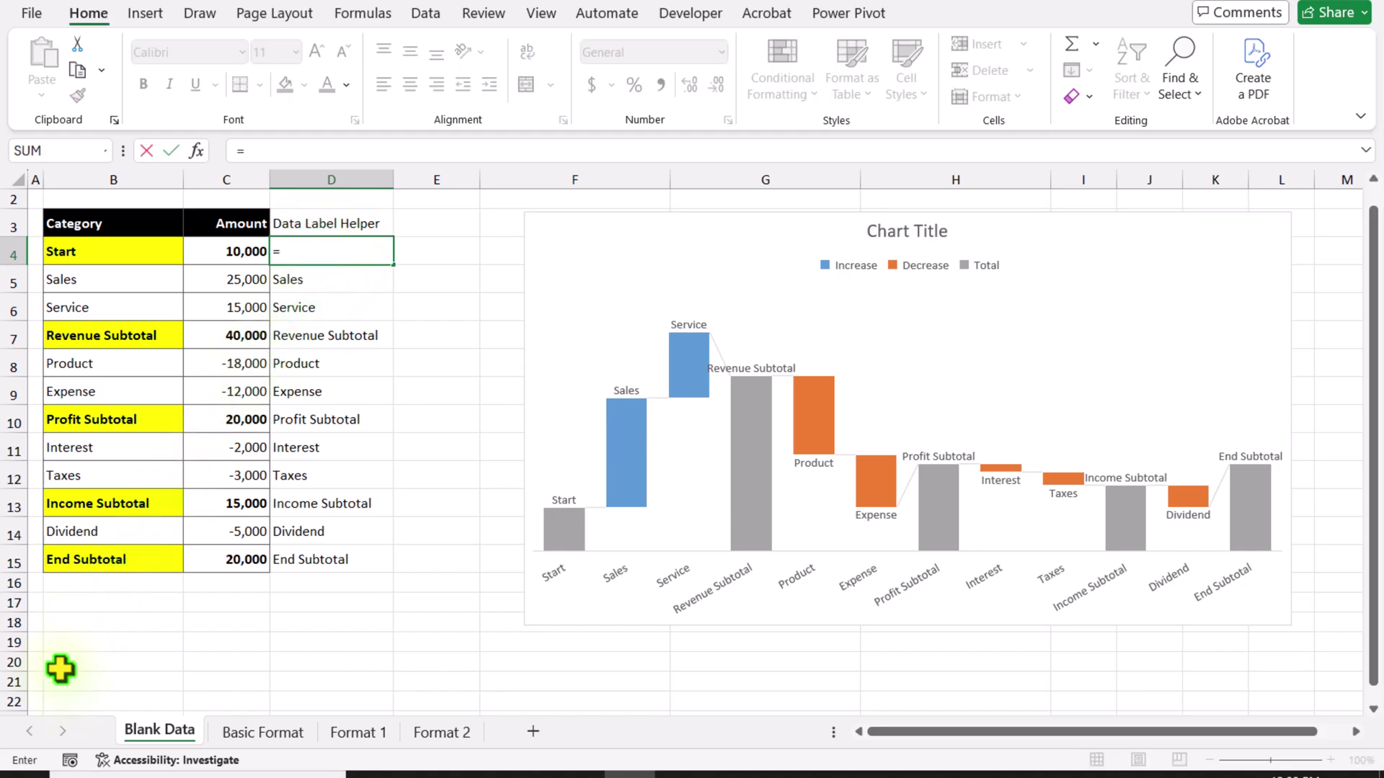
type("sub")
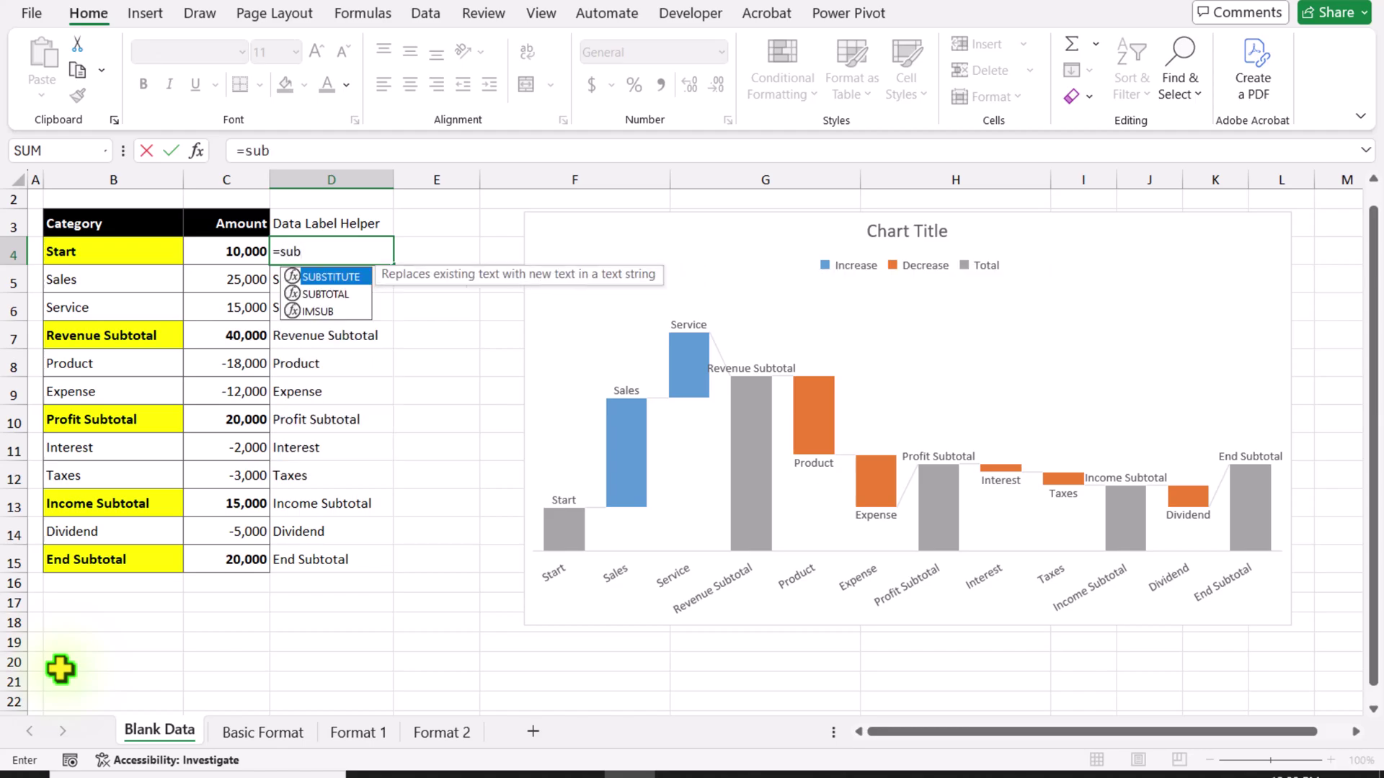
key("Tab")
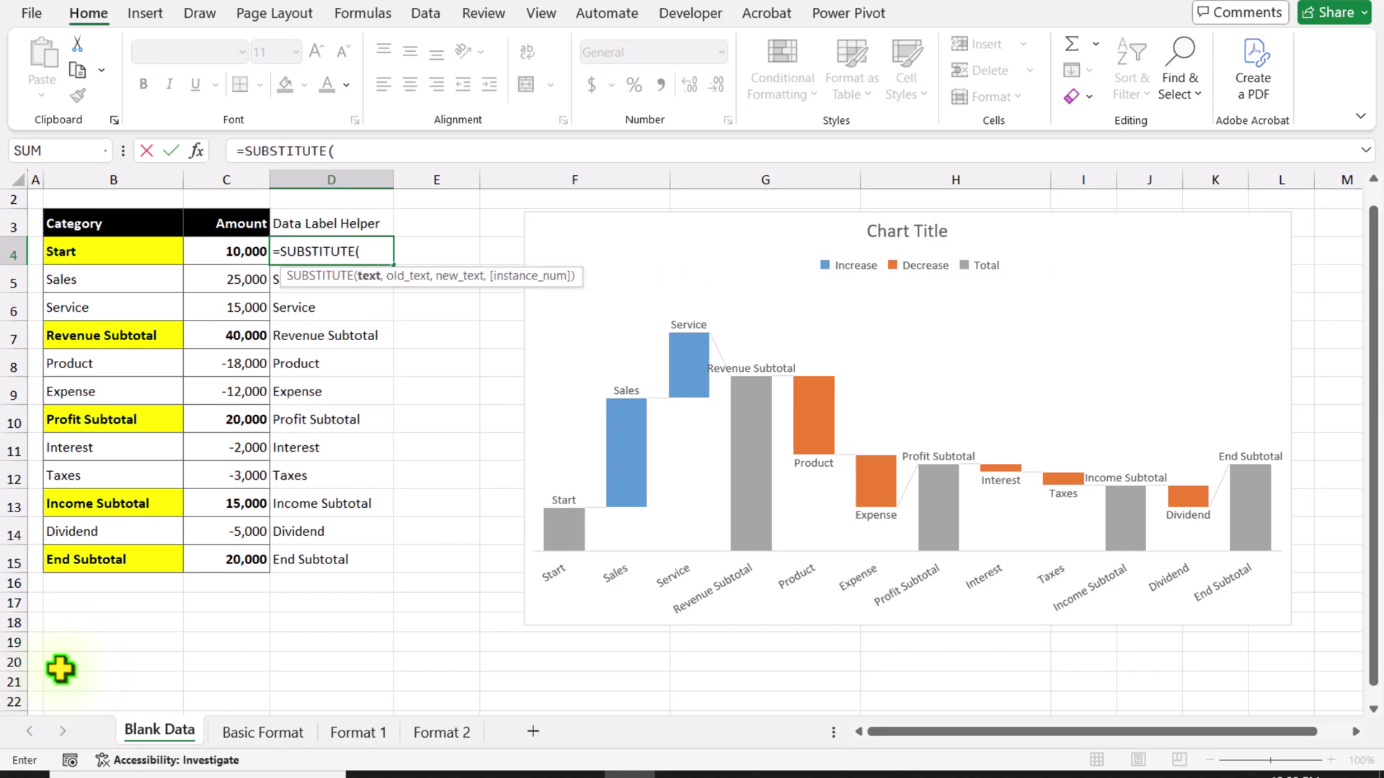
left_click(139, 255)
type(",")
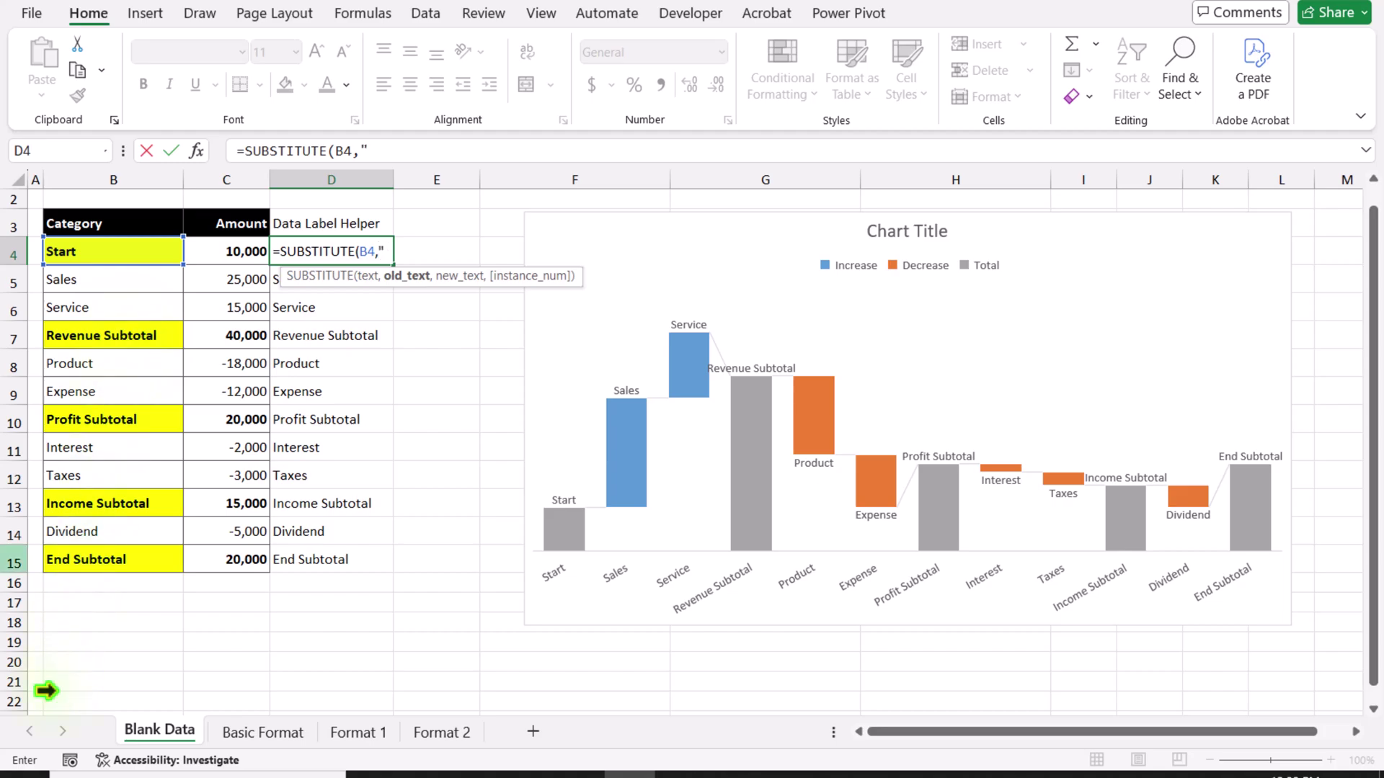
type("\" \",c")
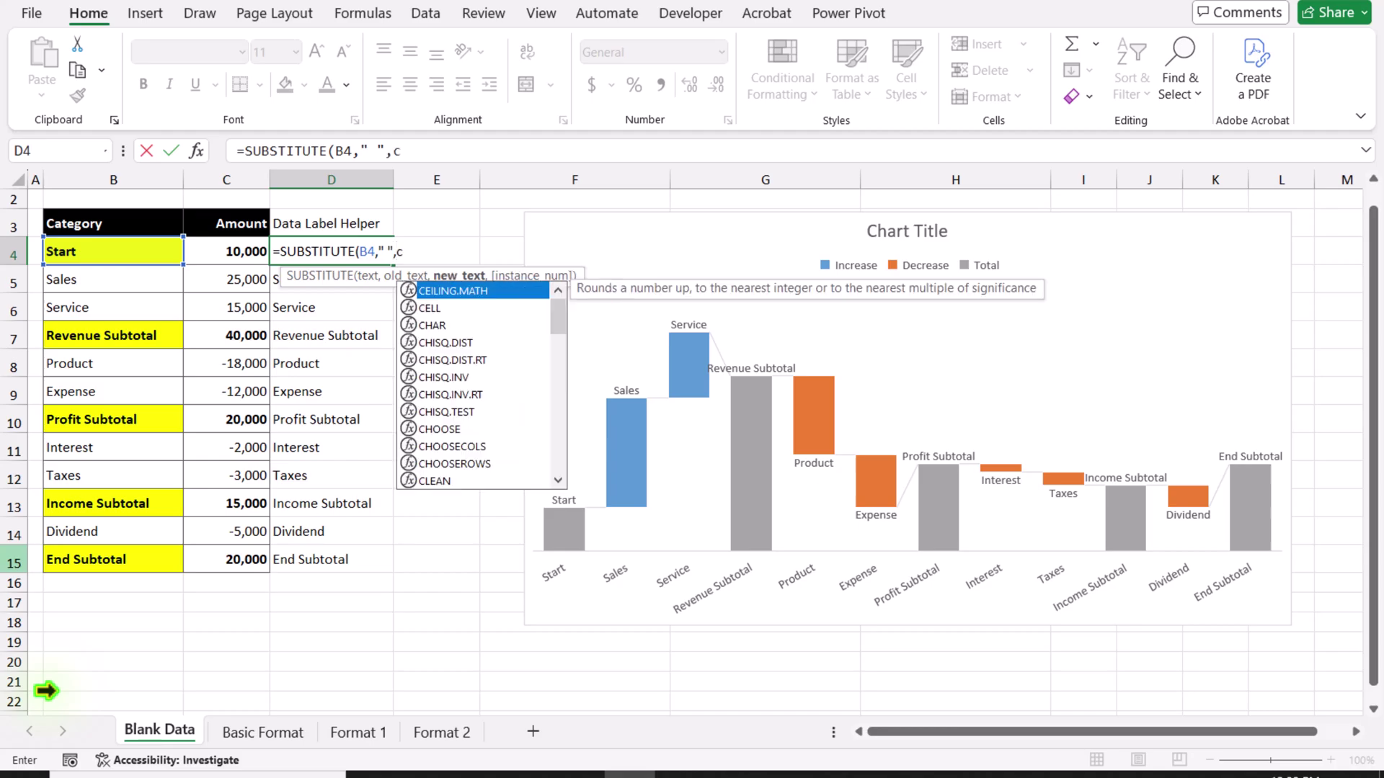
type("har(10")
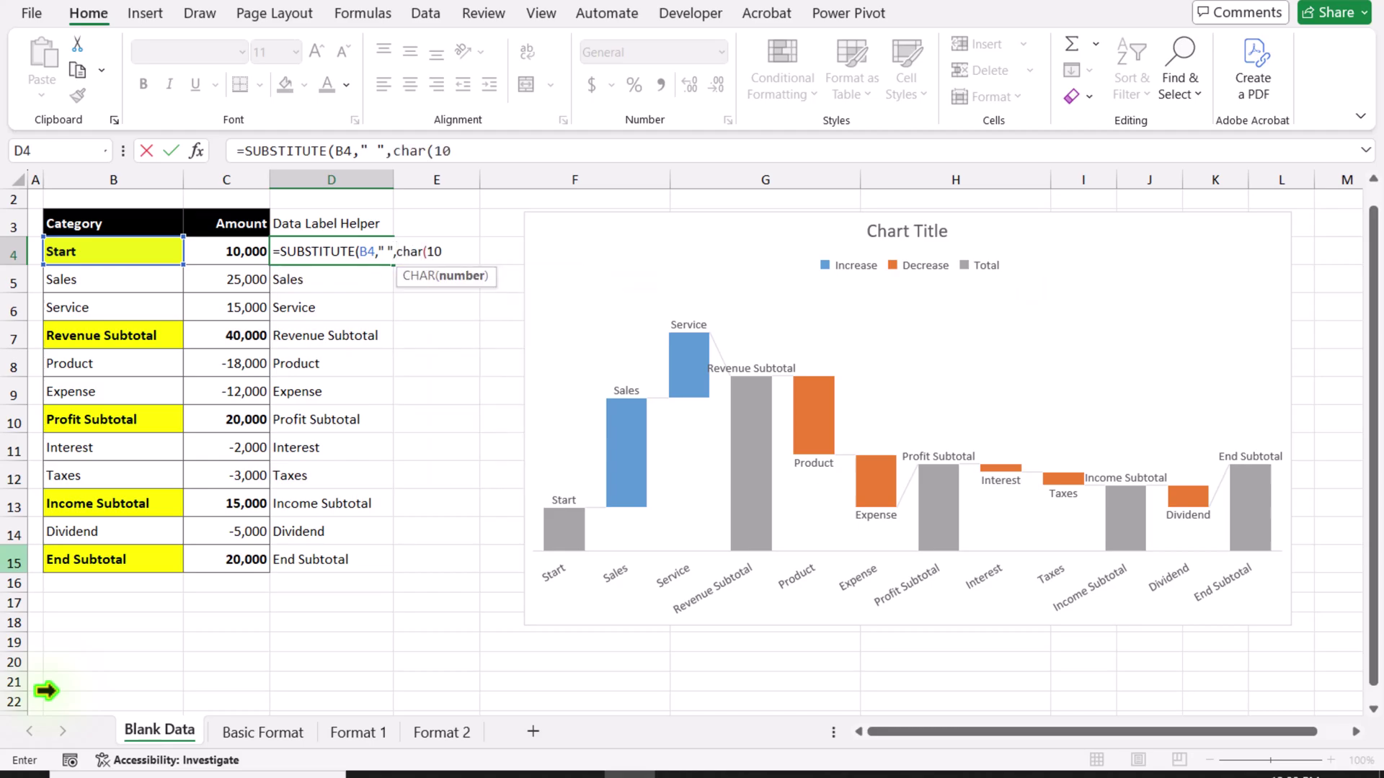
type(")")
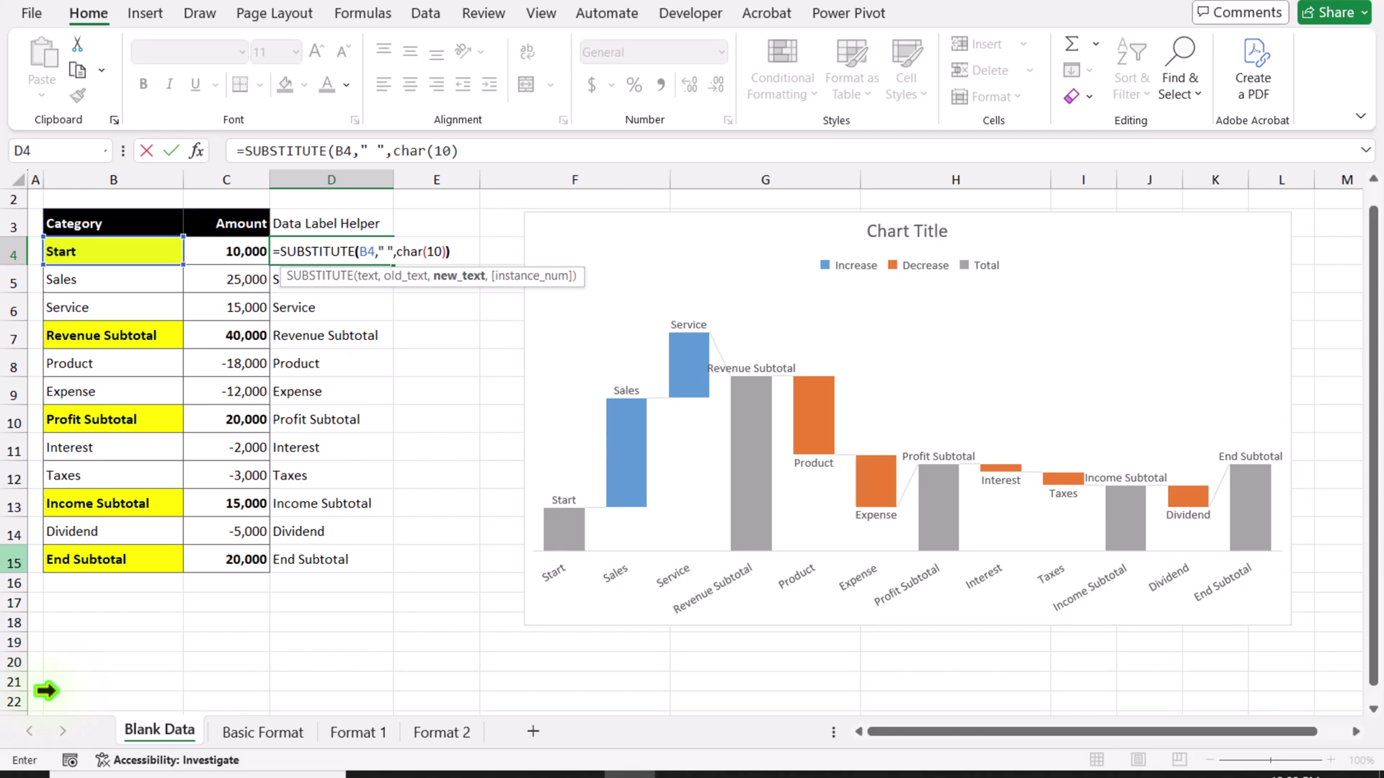
key("Return")
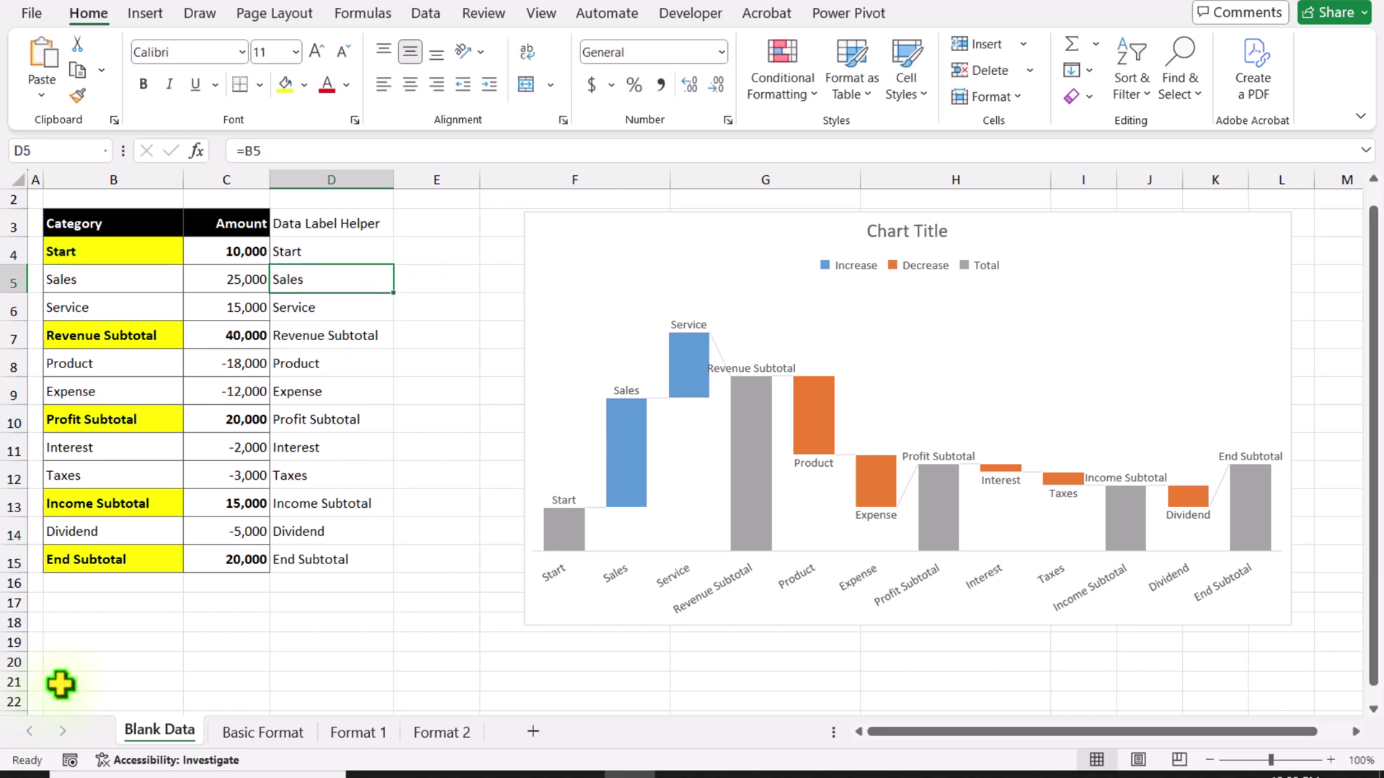
left_click(362, 243)
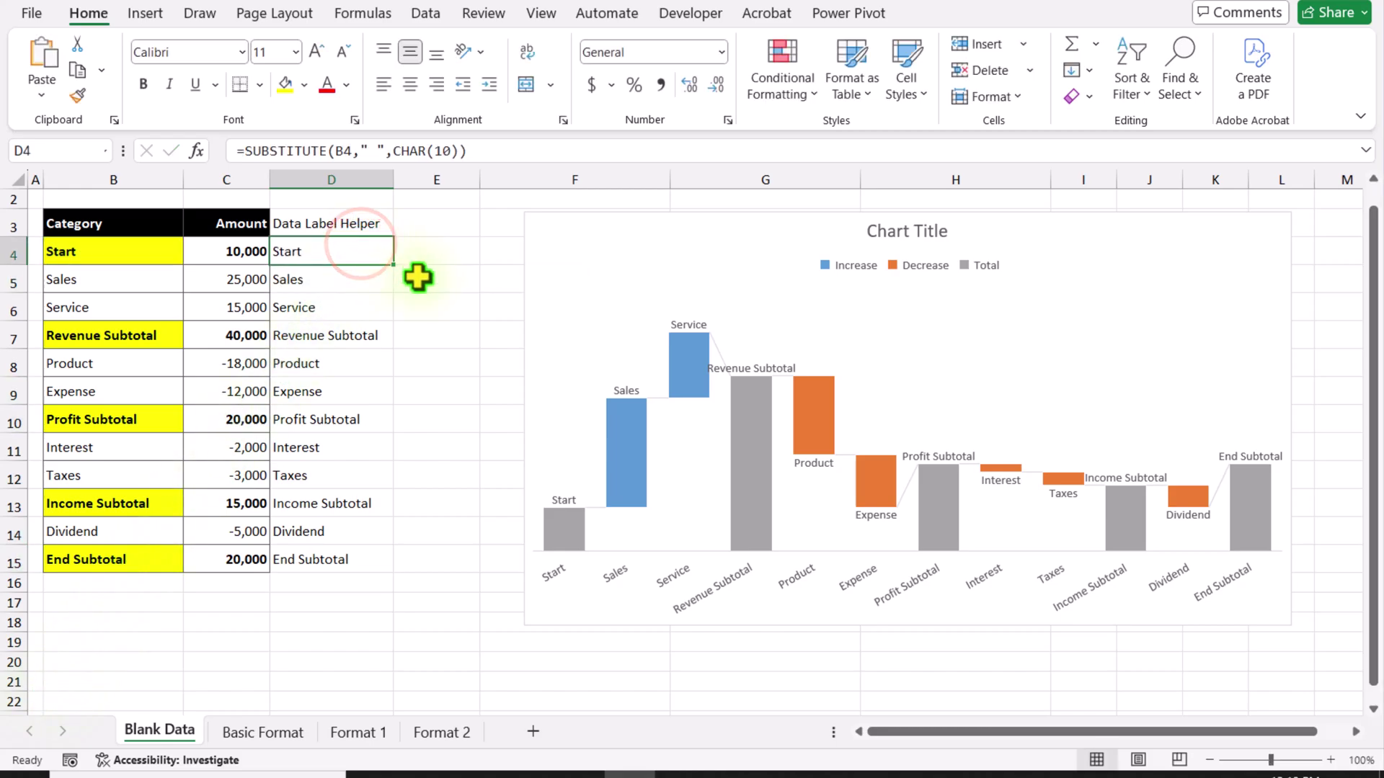
left_click_drag(395, 266, 365, 570)
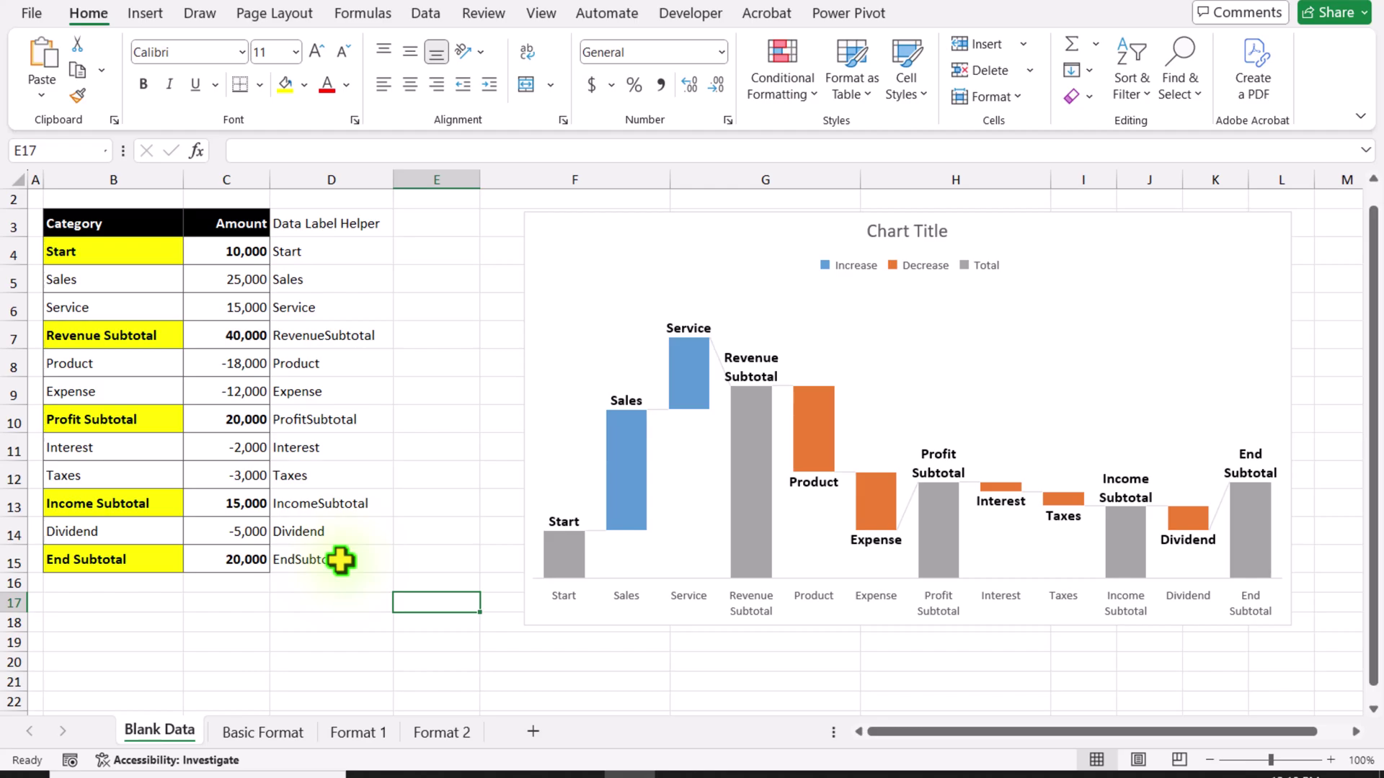
Wrap D4's formula in TEXTJOIN with CHAR(10) as delimiter and TRUE to ignore blanks
left_click(336, 252)
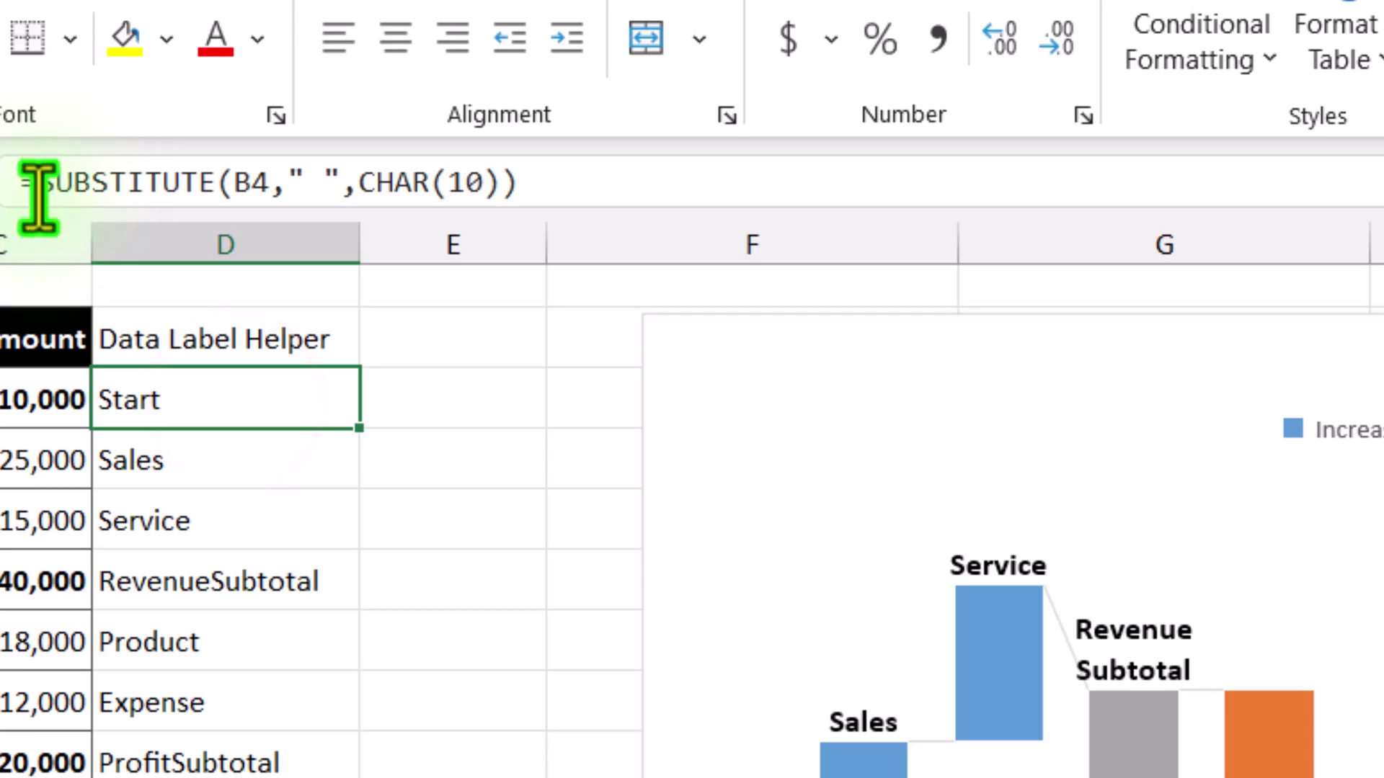
left_click(38, 189)
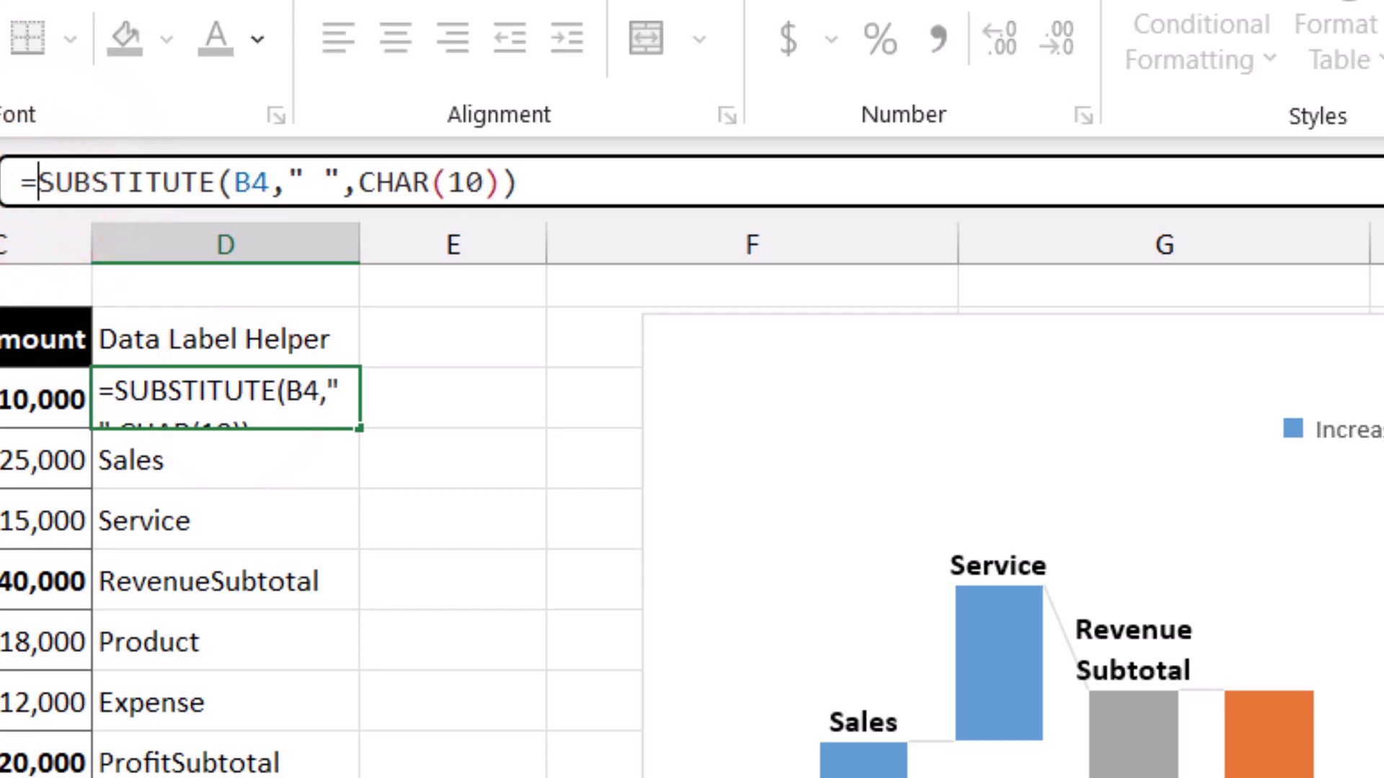
type("Textjoin")
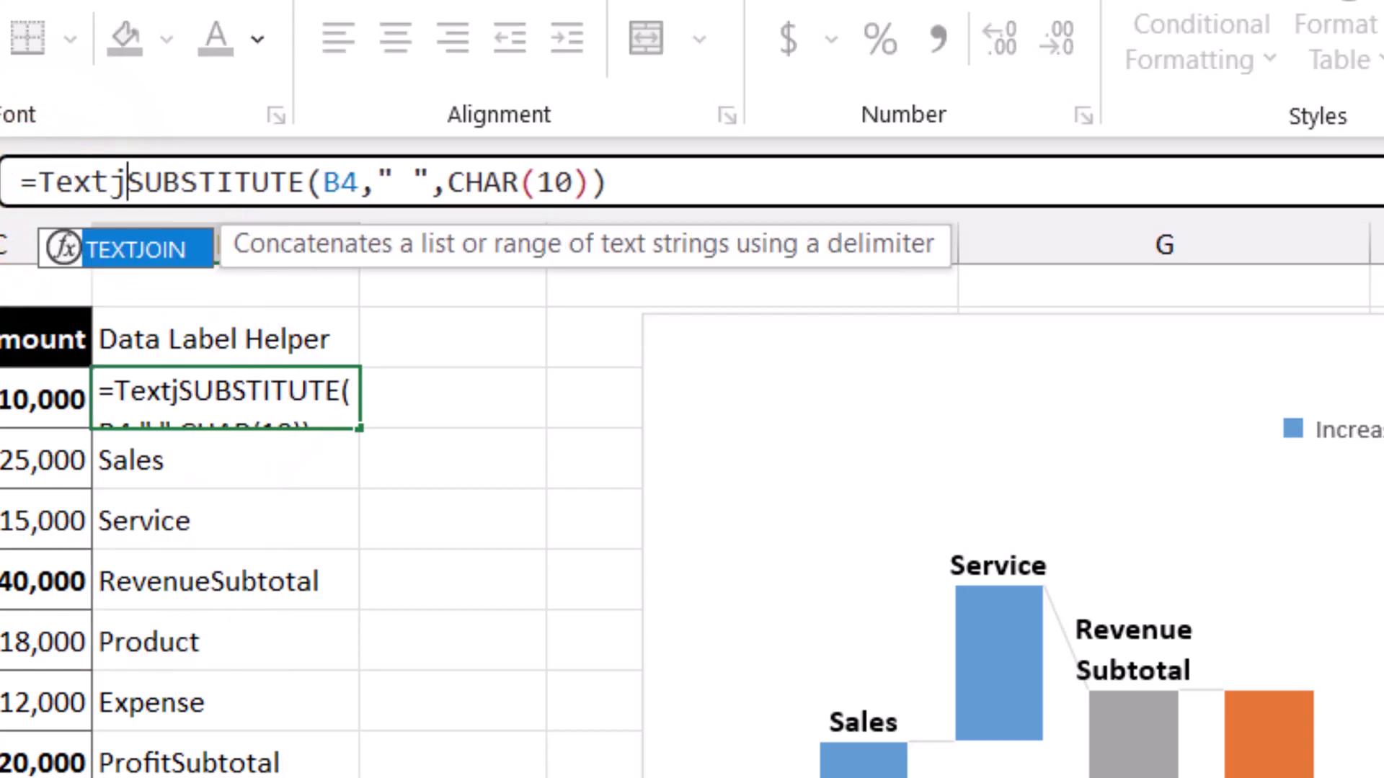
type("(")
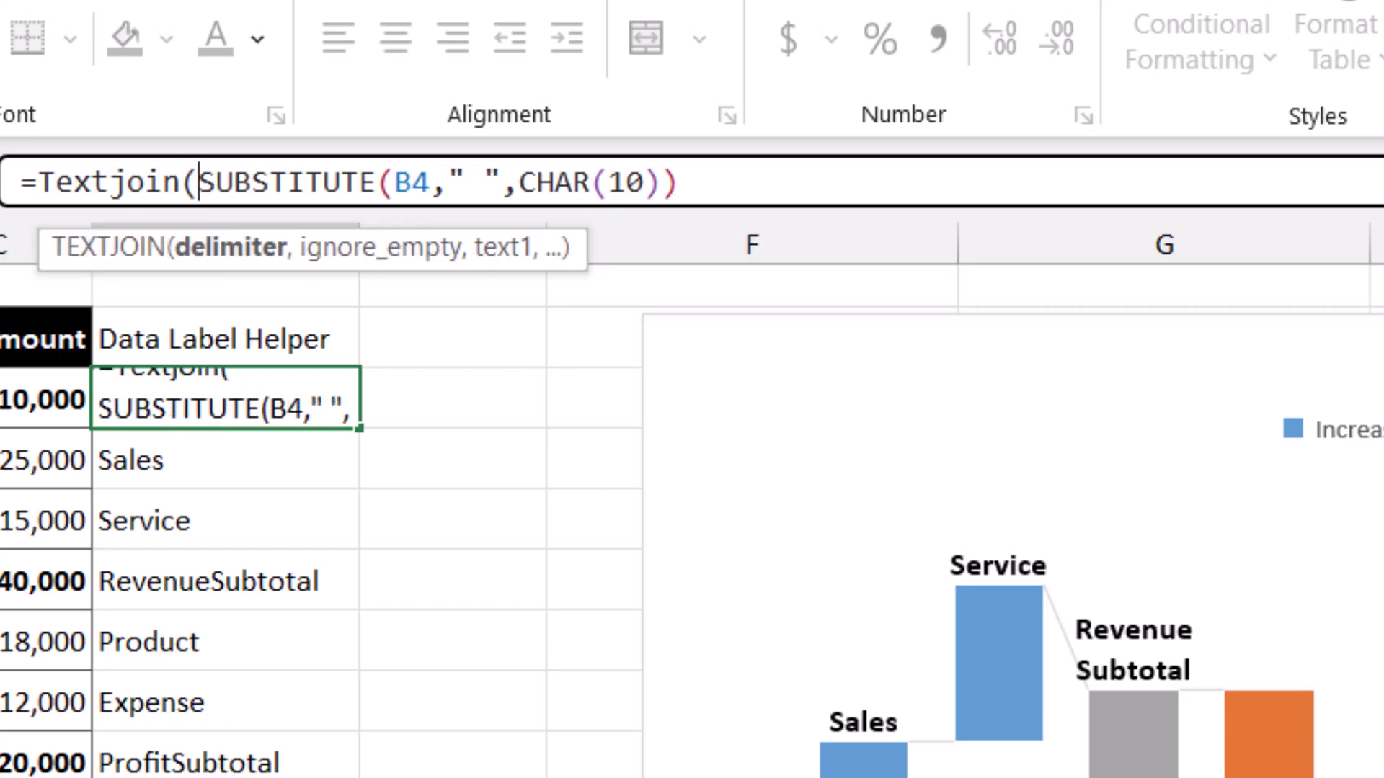
type("cha")
type("(10")
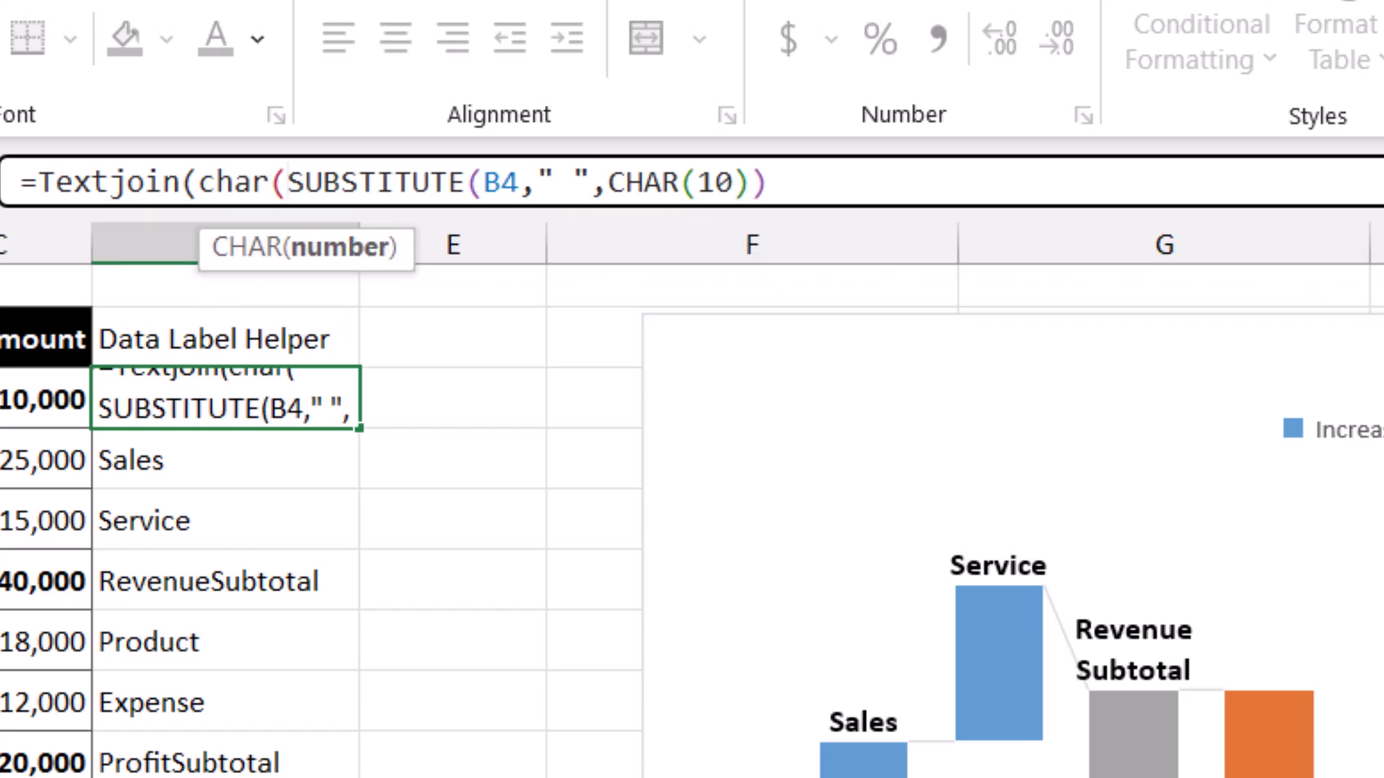
type(")")
key("Delete")
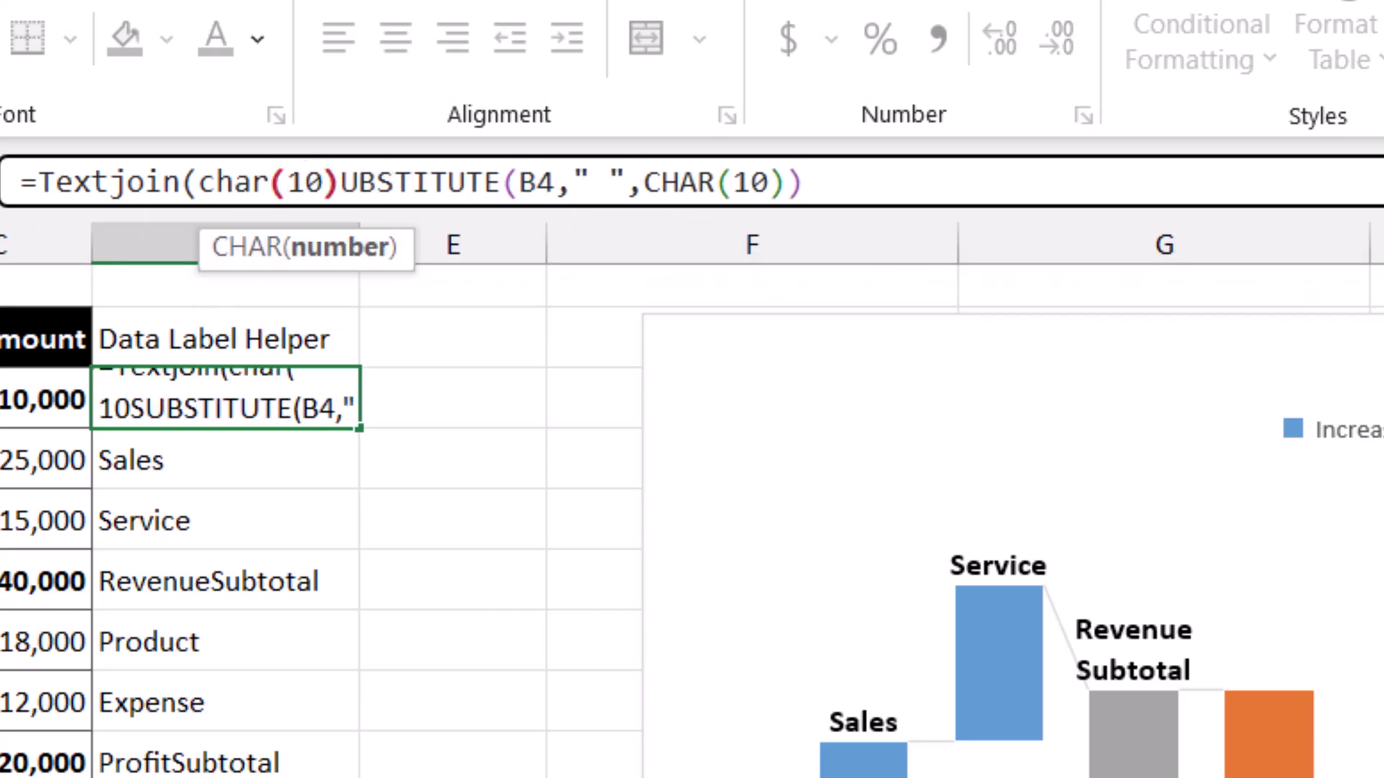
type(",S")
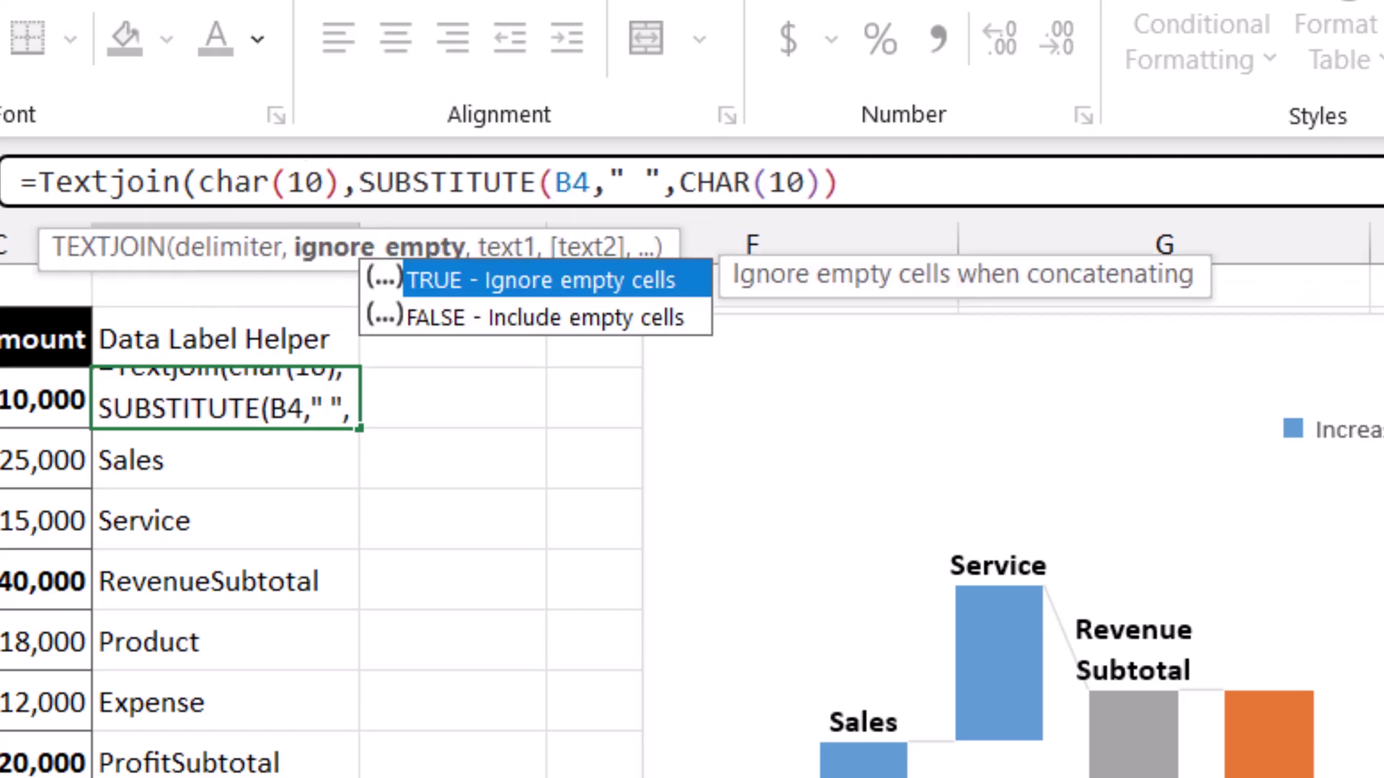
type("true,")
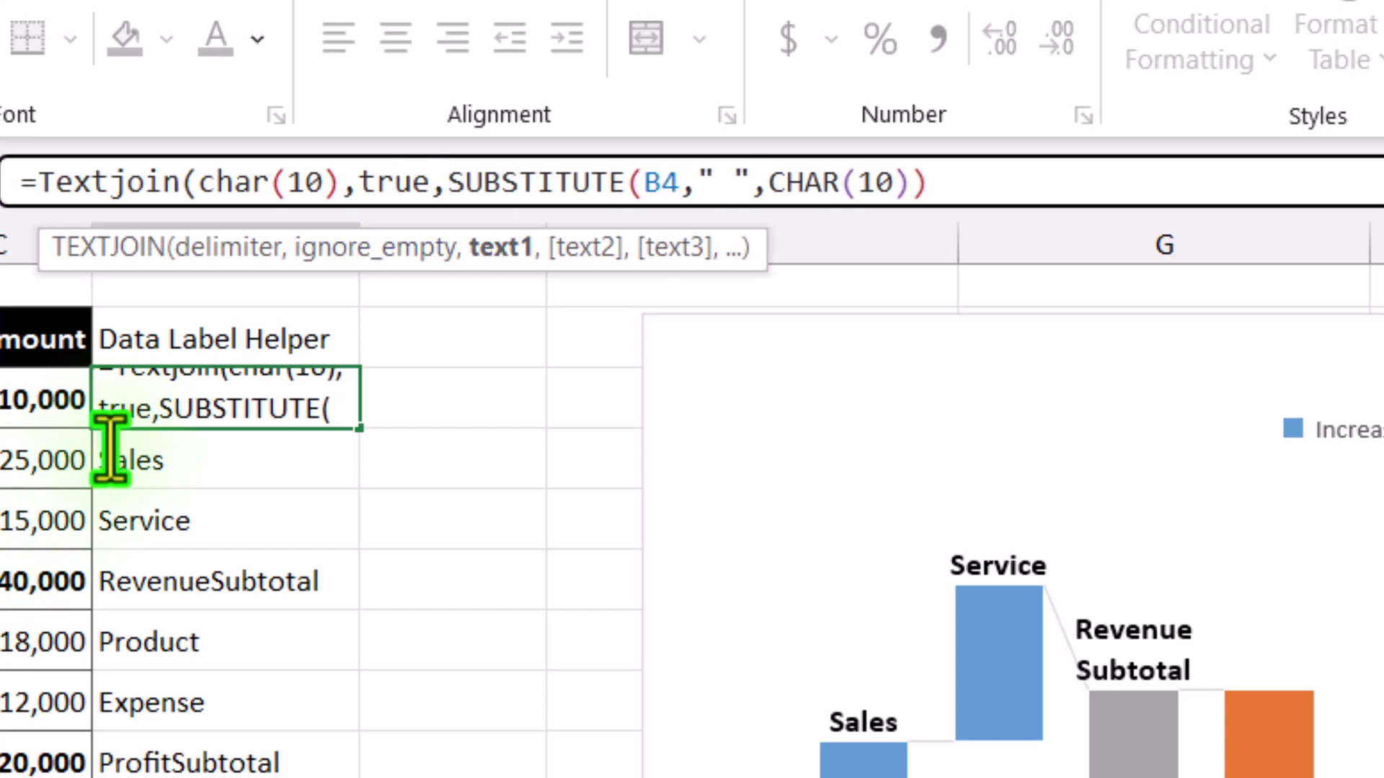
Append TEXT(C4,"#,##") as the second TEXTJOIN item and commit the D4 formula
left_click_drag(445, 178, 989, 177)
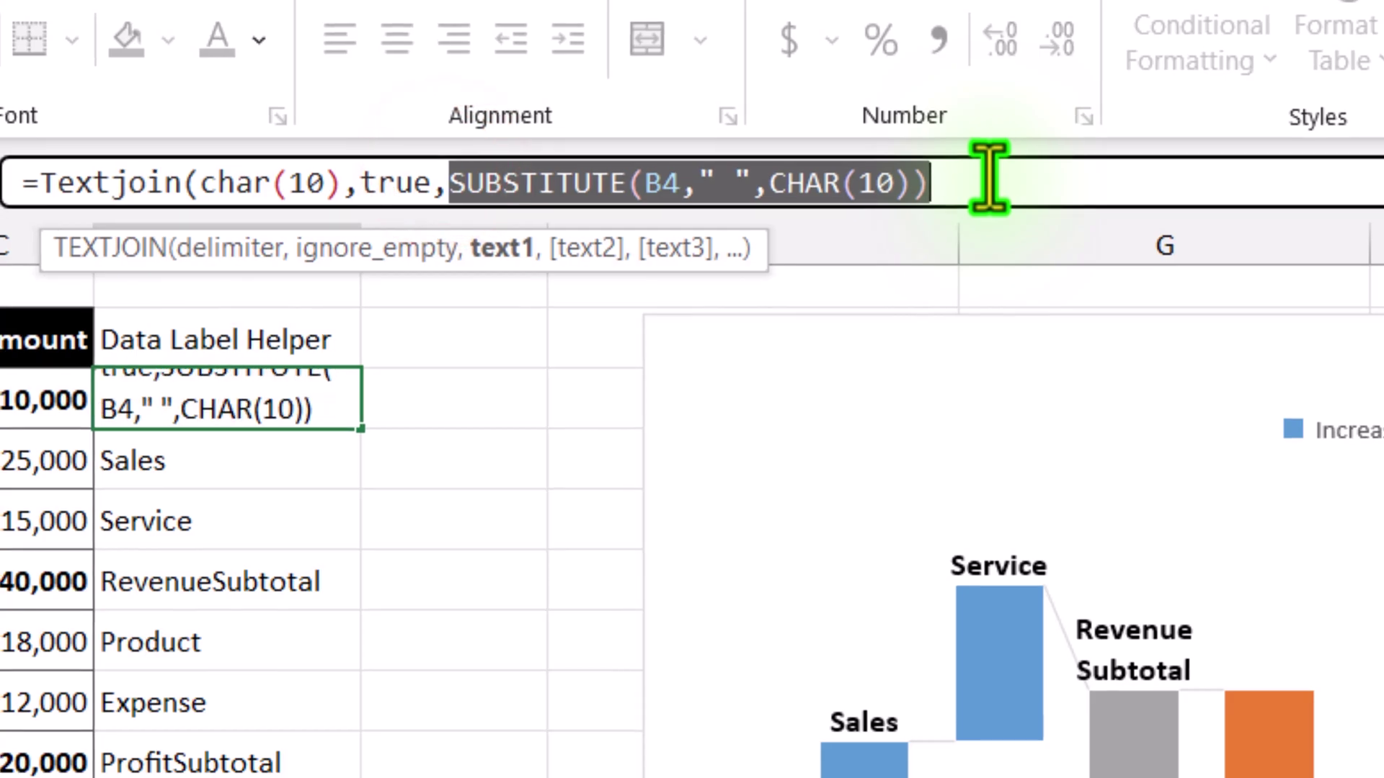
left_click(989, 176)
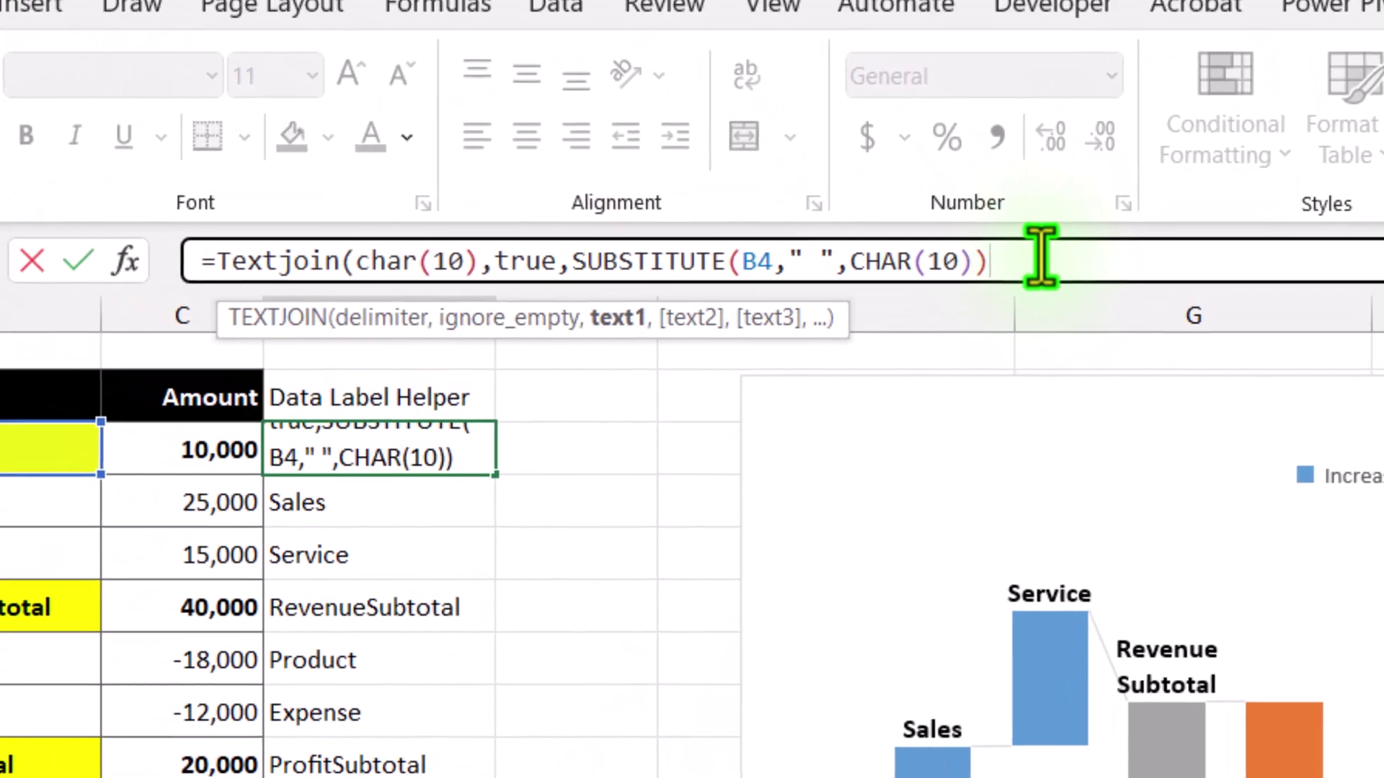
type(",")
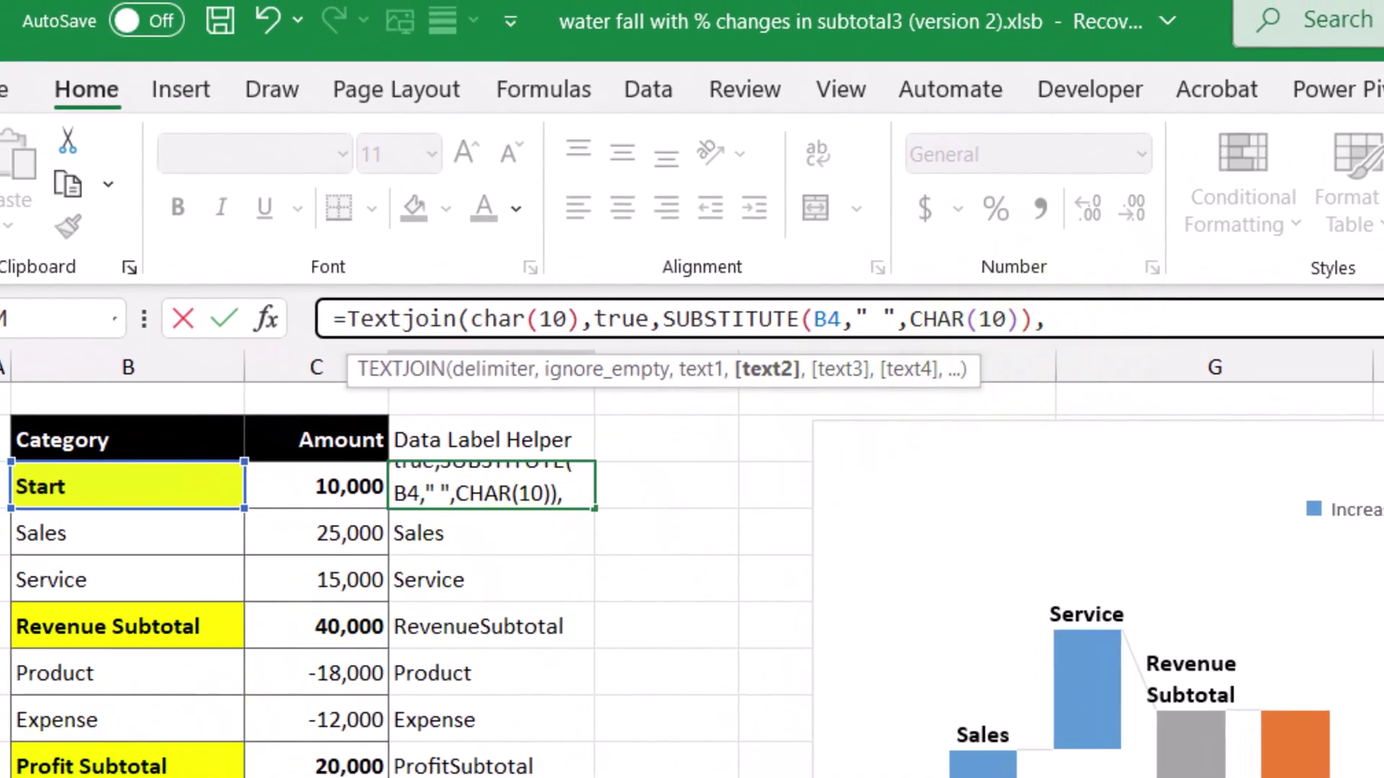
type("Text(")
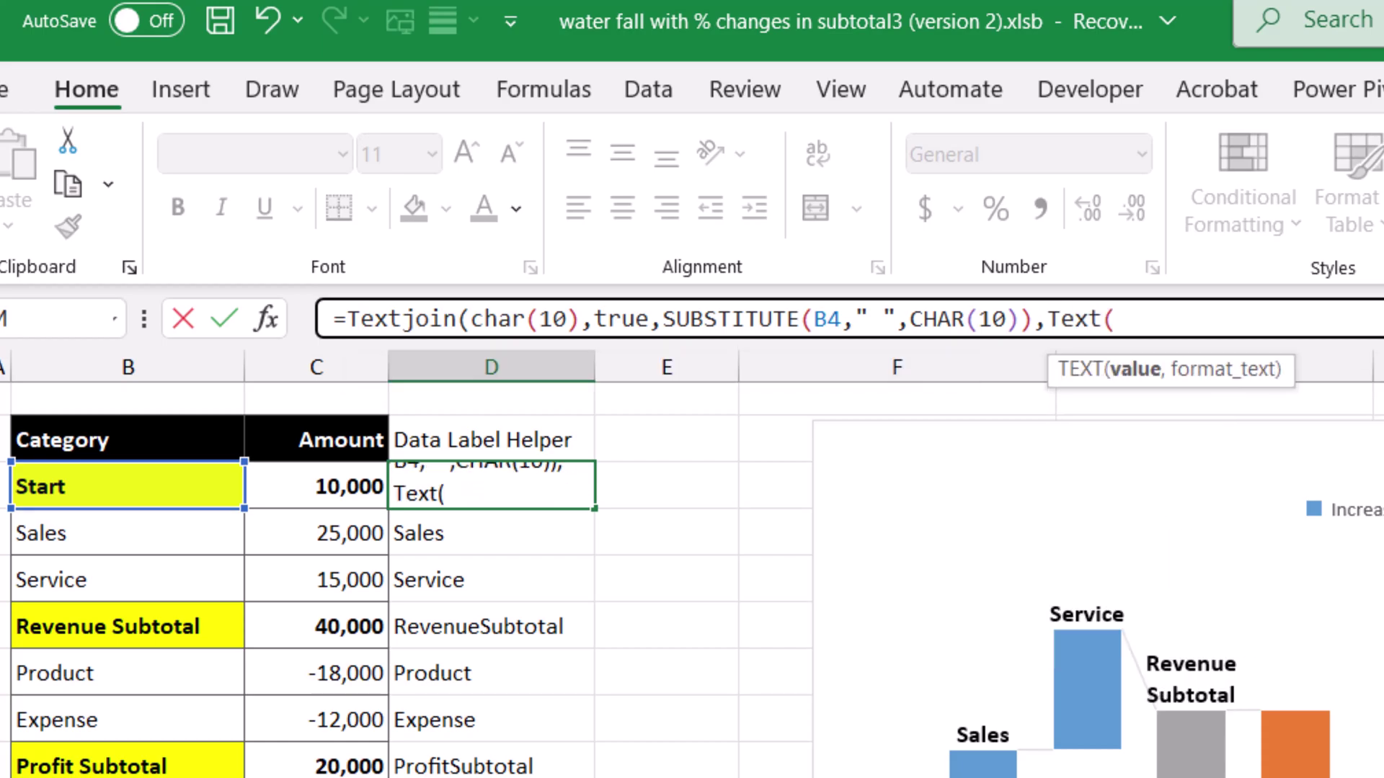
left_click(348, 491)
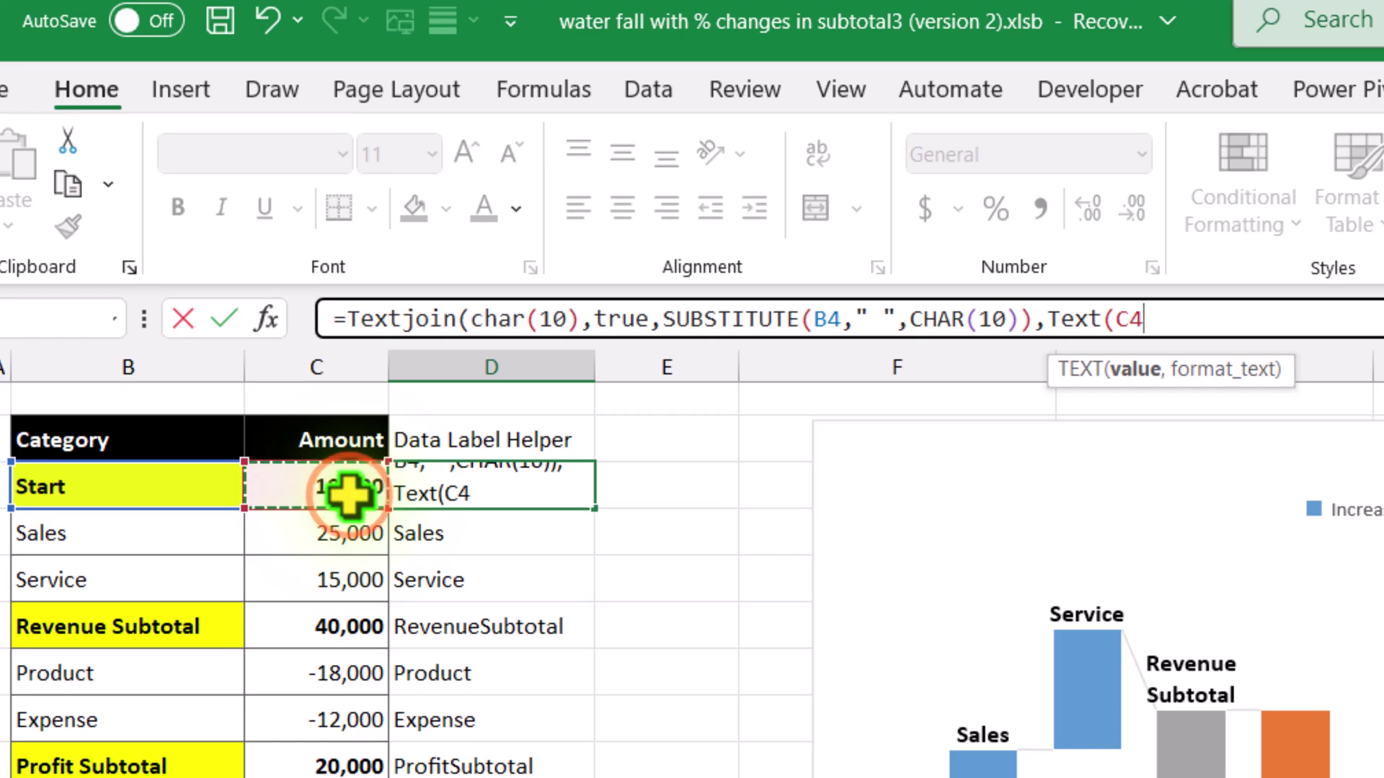
type(",")
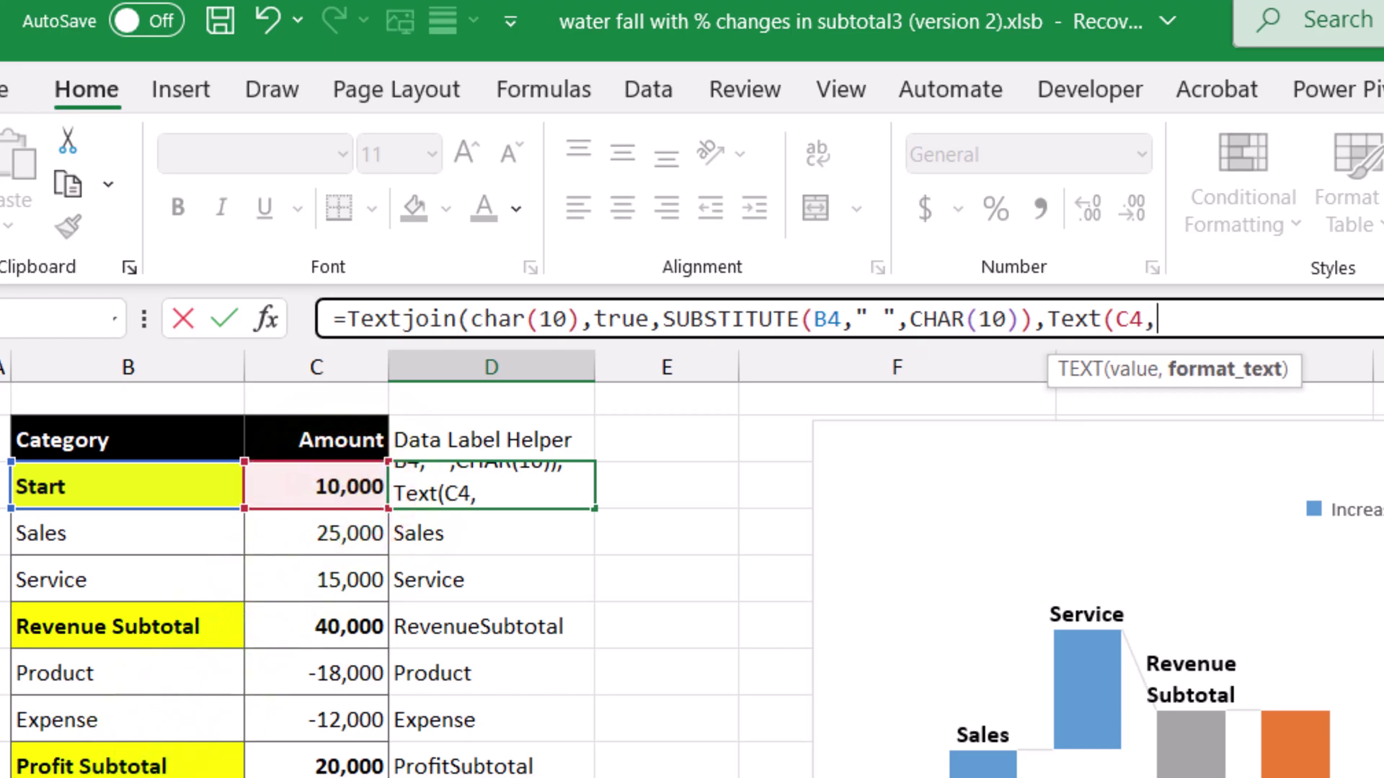
type("\"#,##")
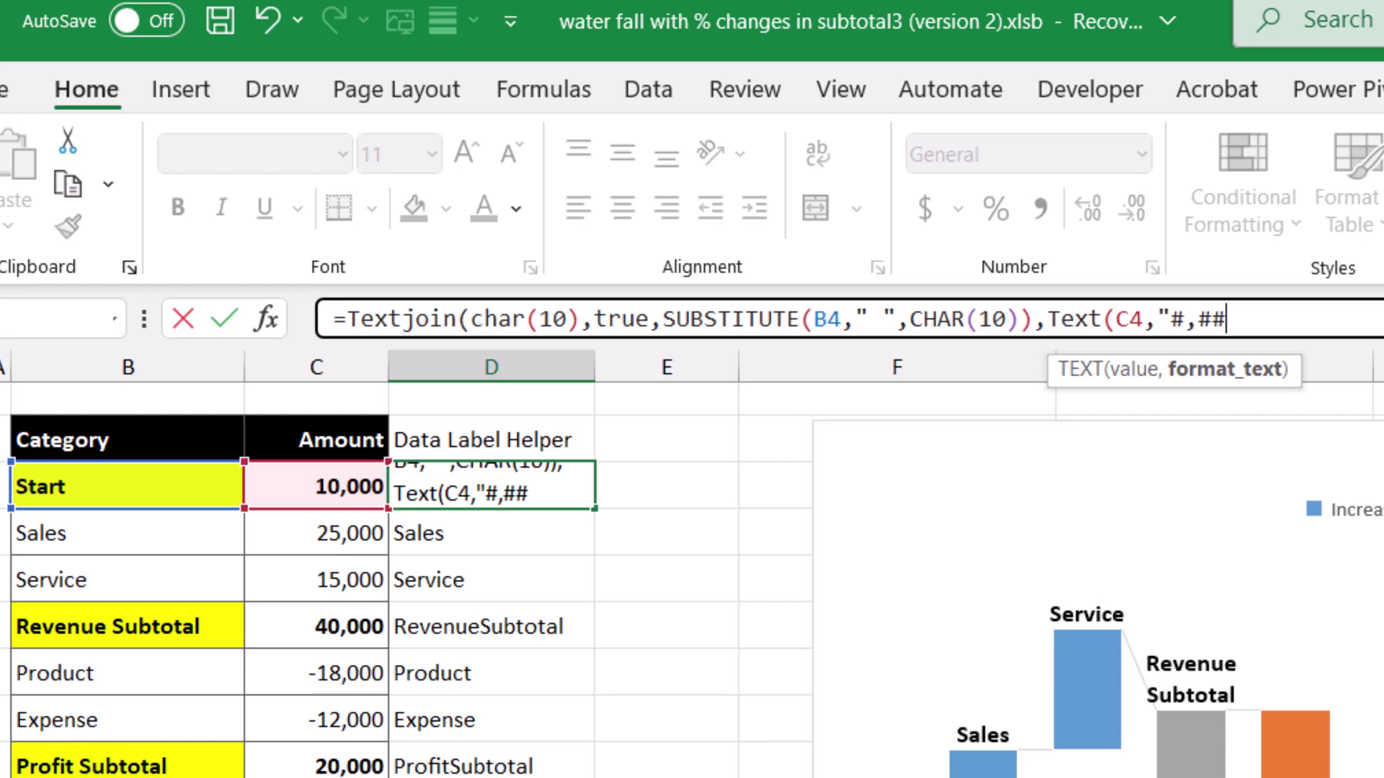
type("\")")
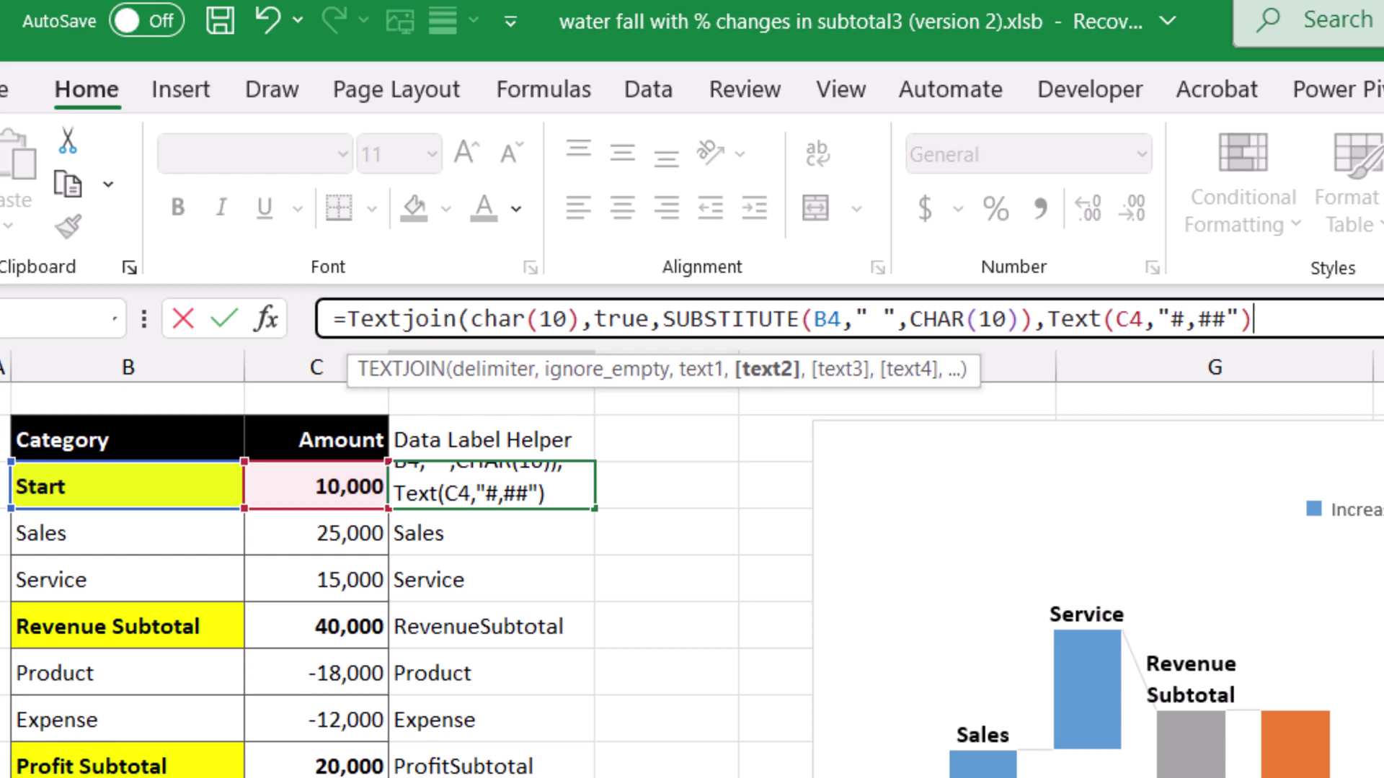
type(")")
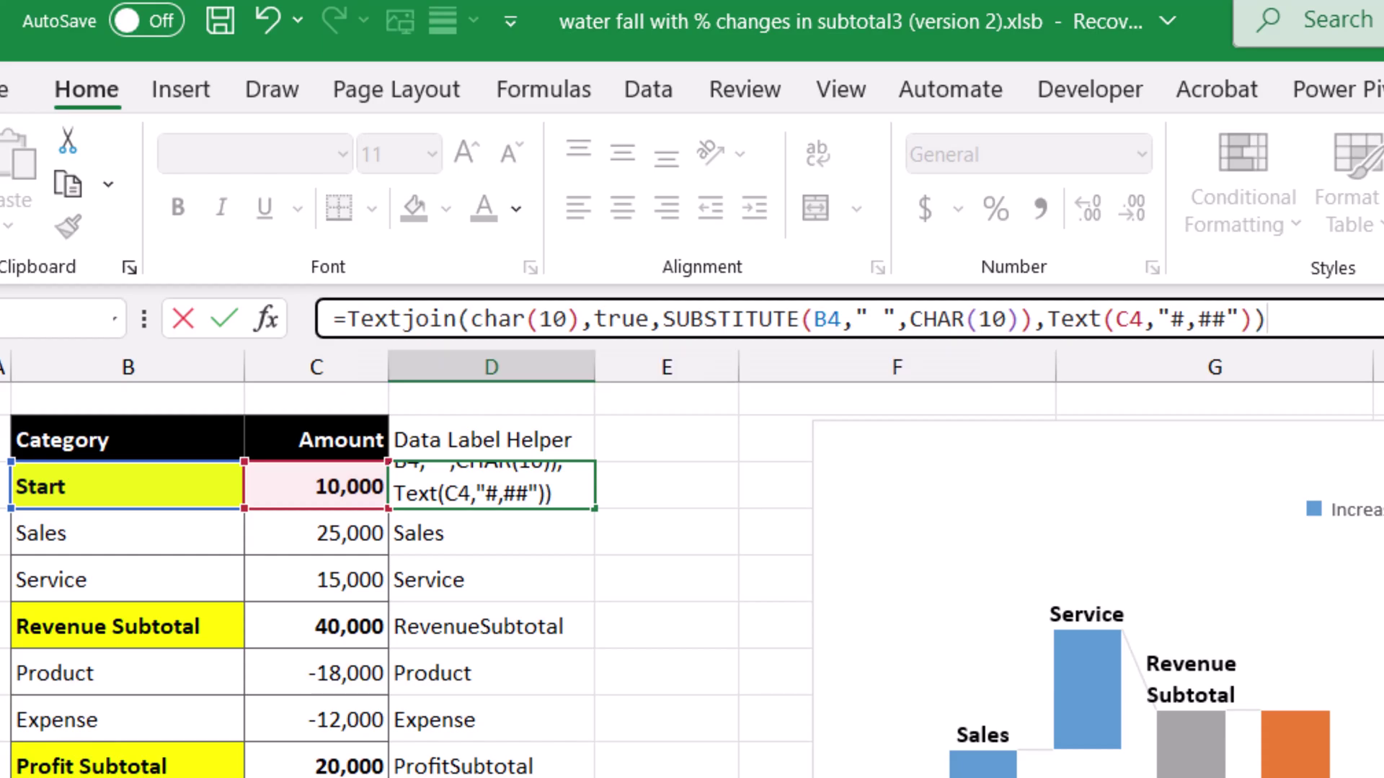
key("Return")
key("Up")
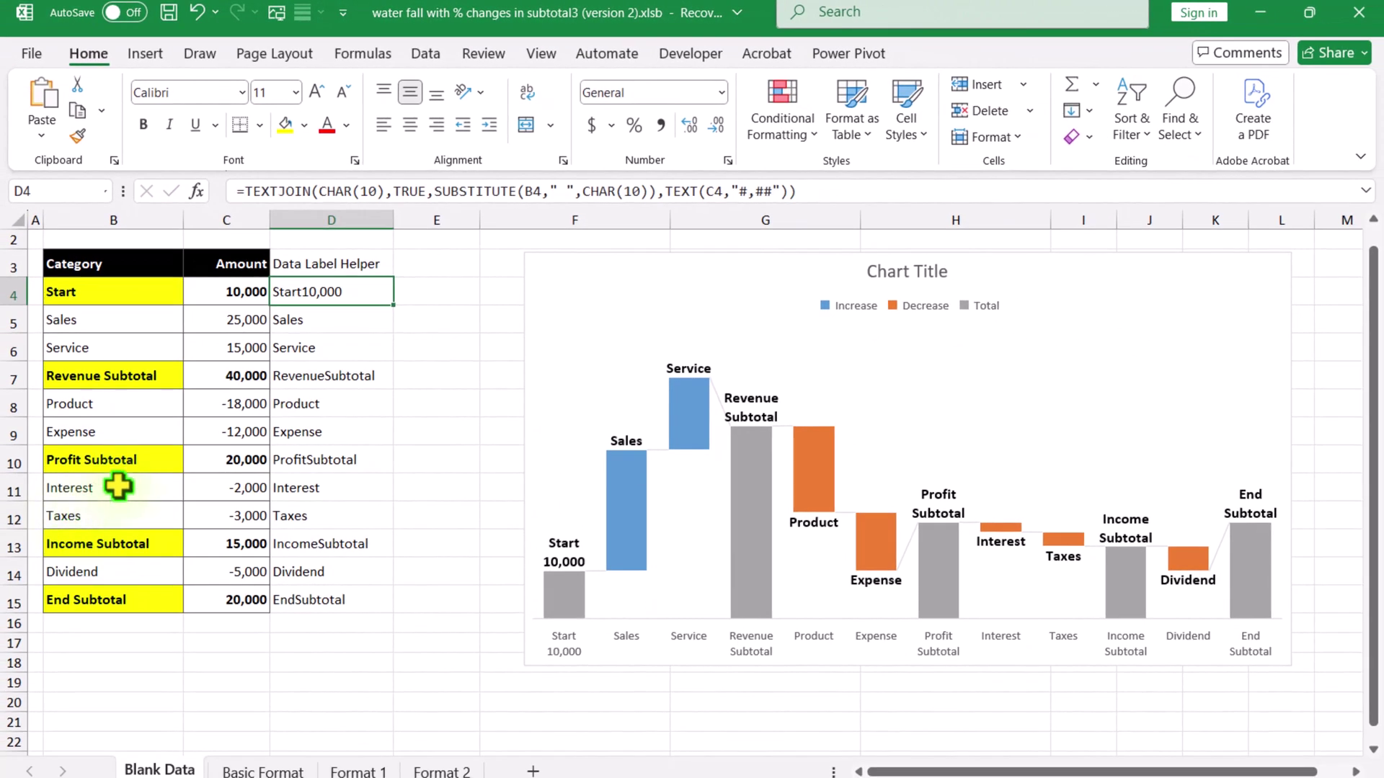
Fill the TEXTJOIN label formula from D4 down through D15
left_click_drag(393, 305, 389, 602)
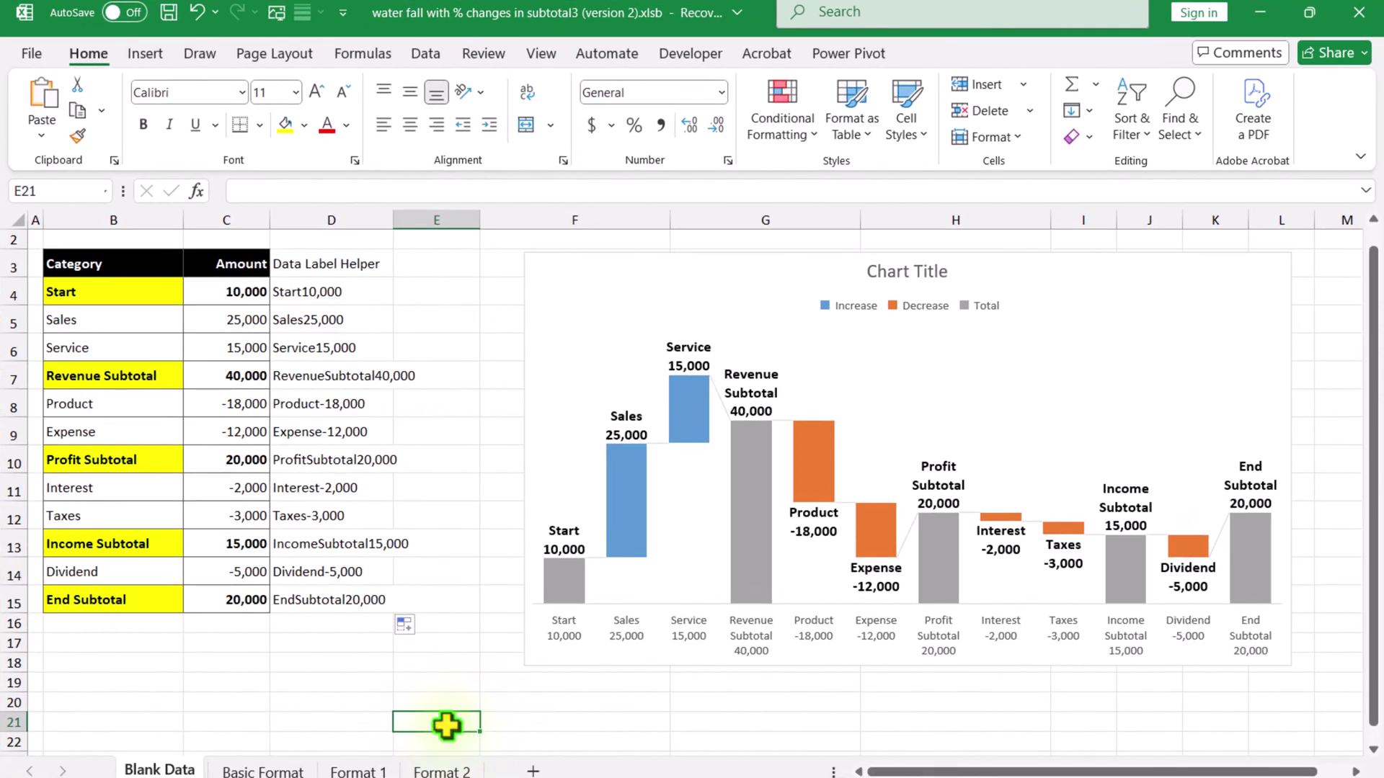
Add a '% changes' column header in E3
left_click(435, 268)
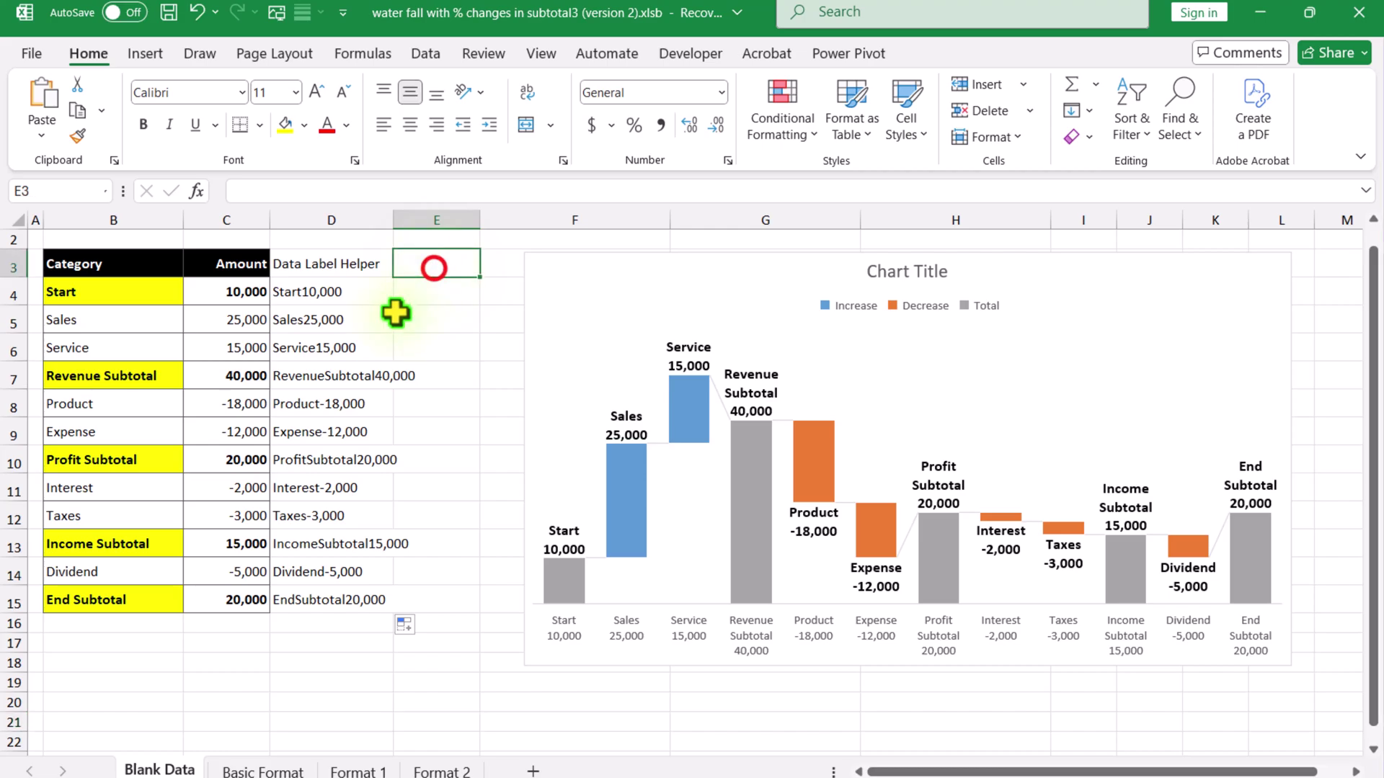
type("%")
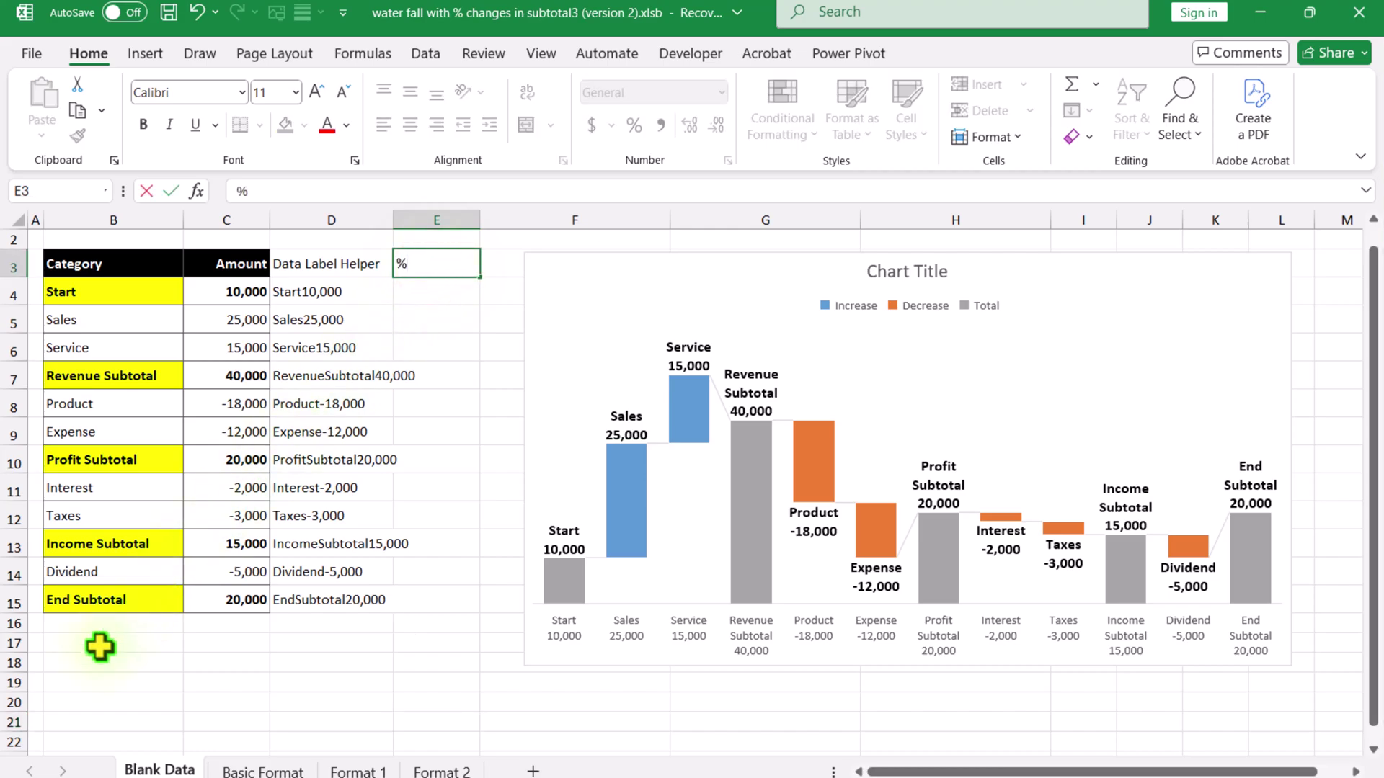
type(" changes")
key("Return")
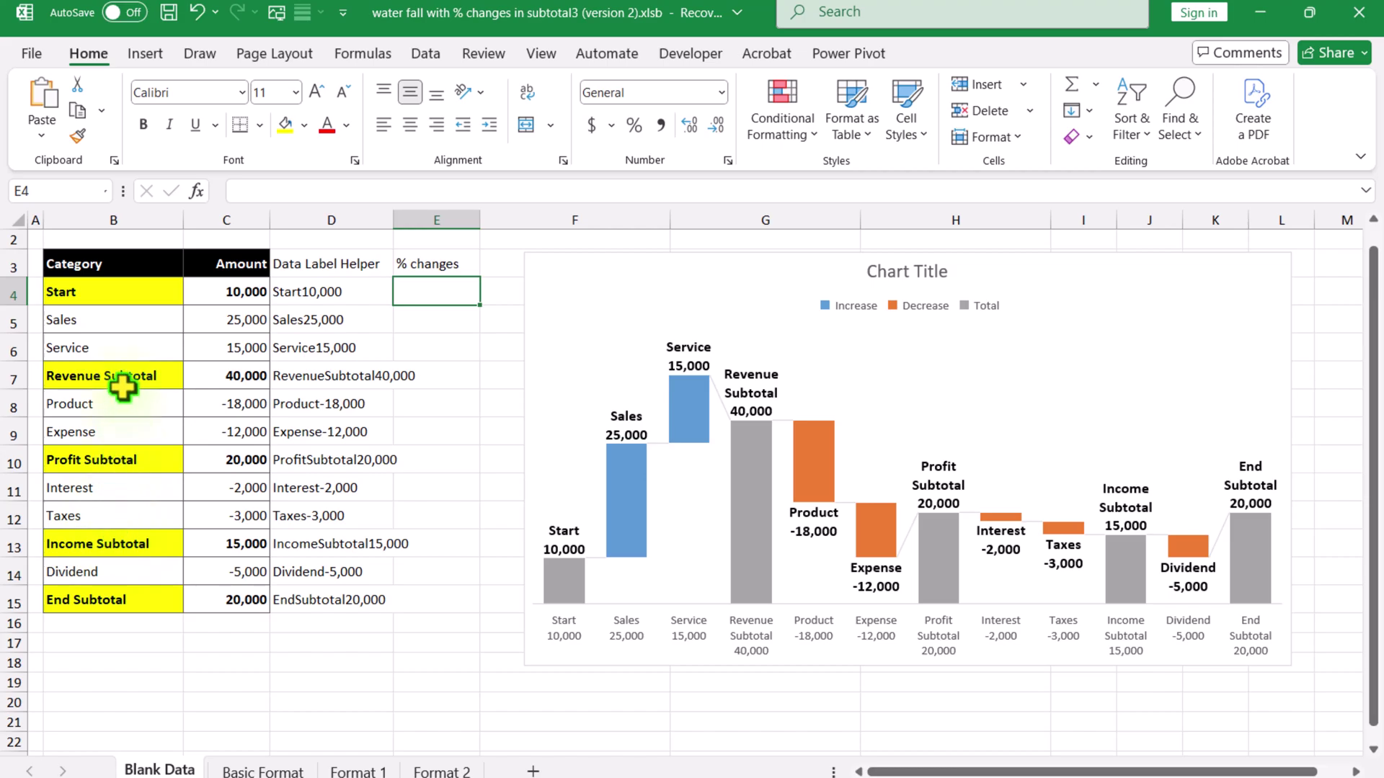
Enter =(C7-C4)/C7 in E7 and format it as a percentage, showing 75%
left_click(424, 380)
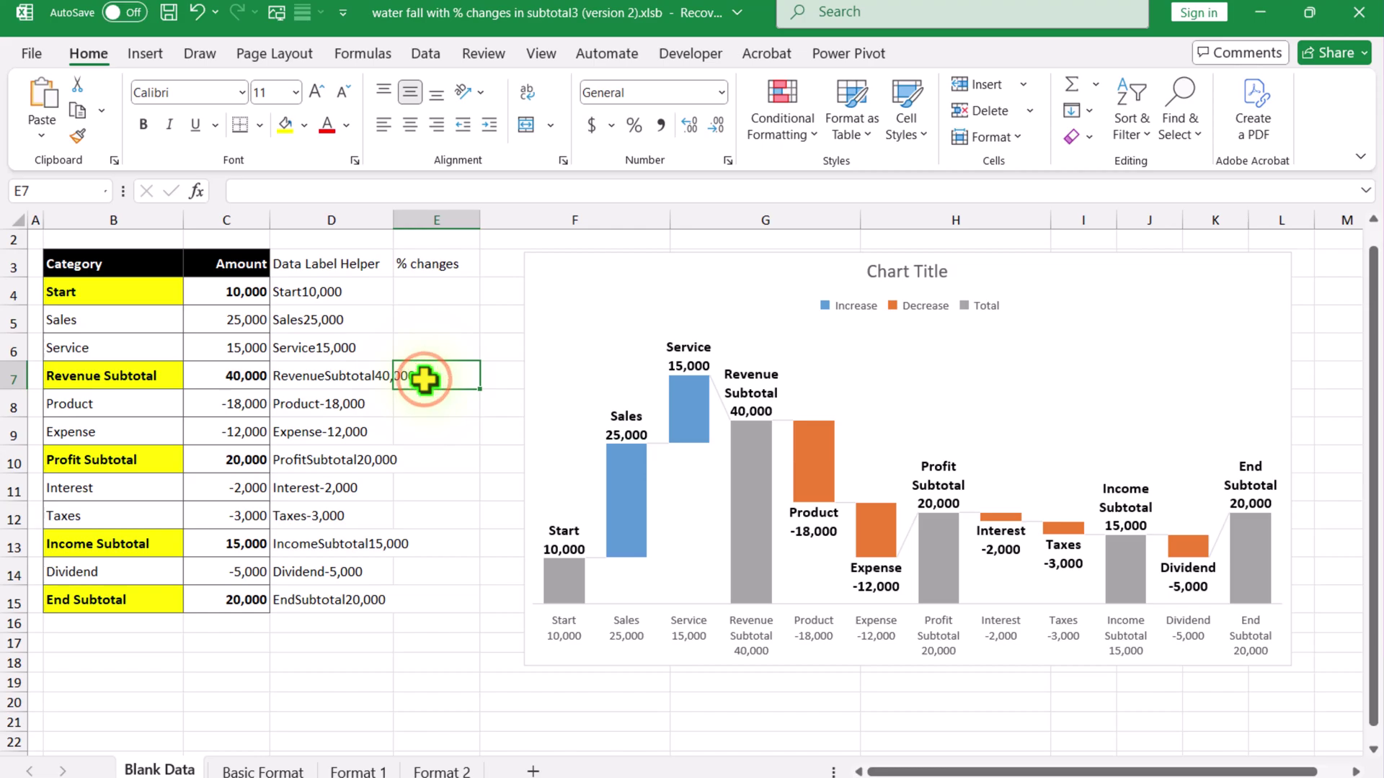
type("=")
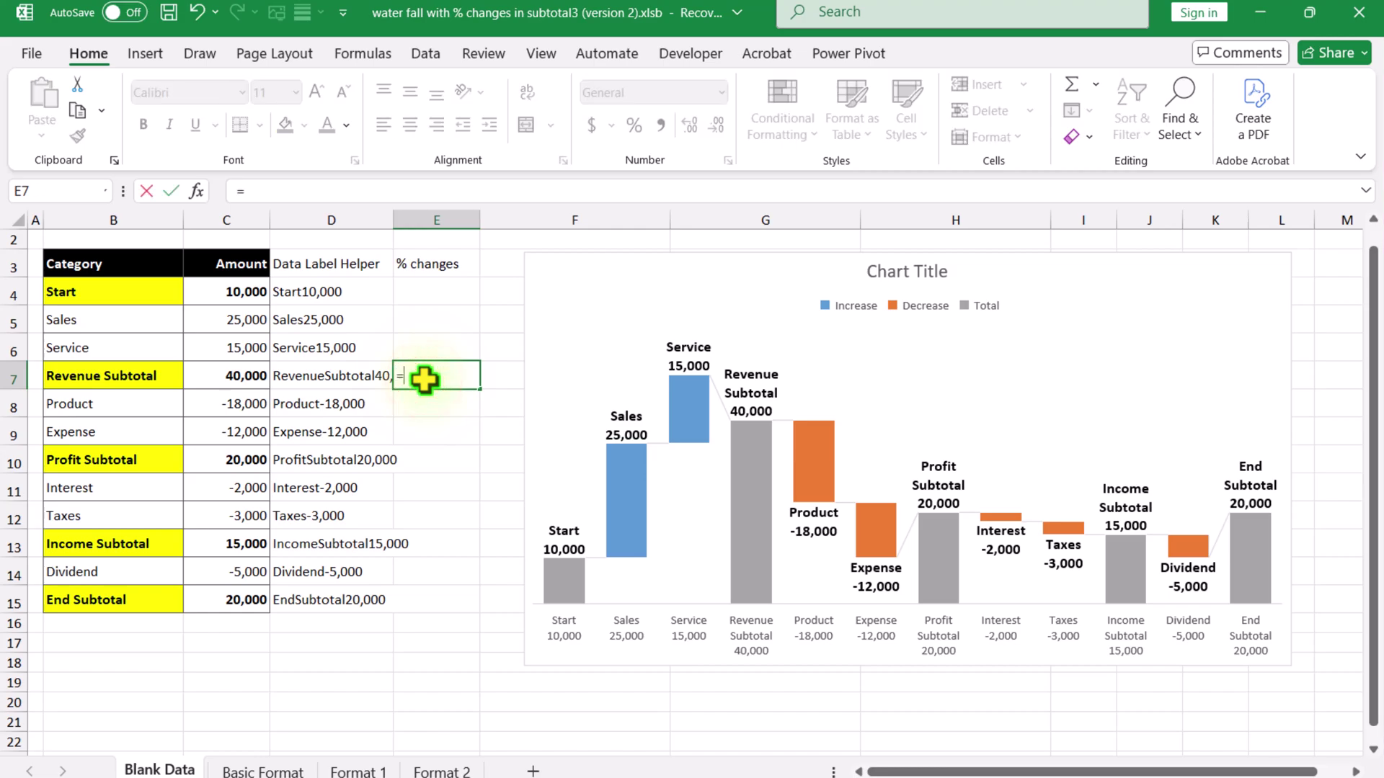
type("(")
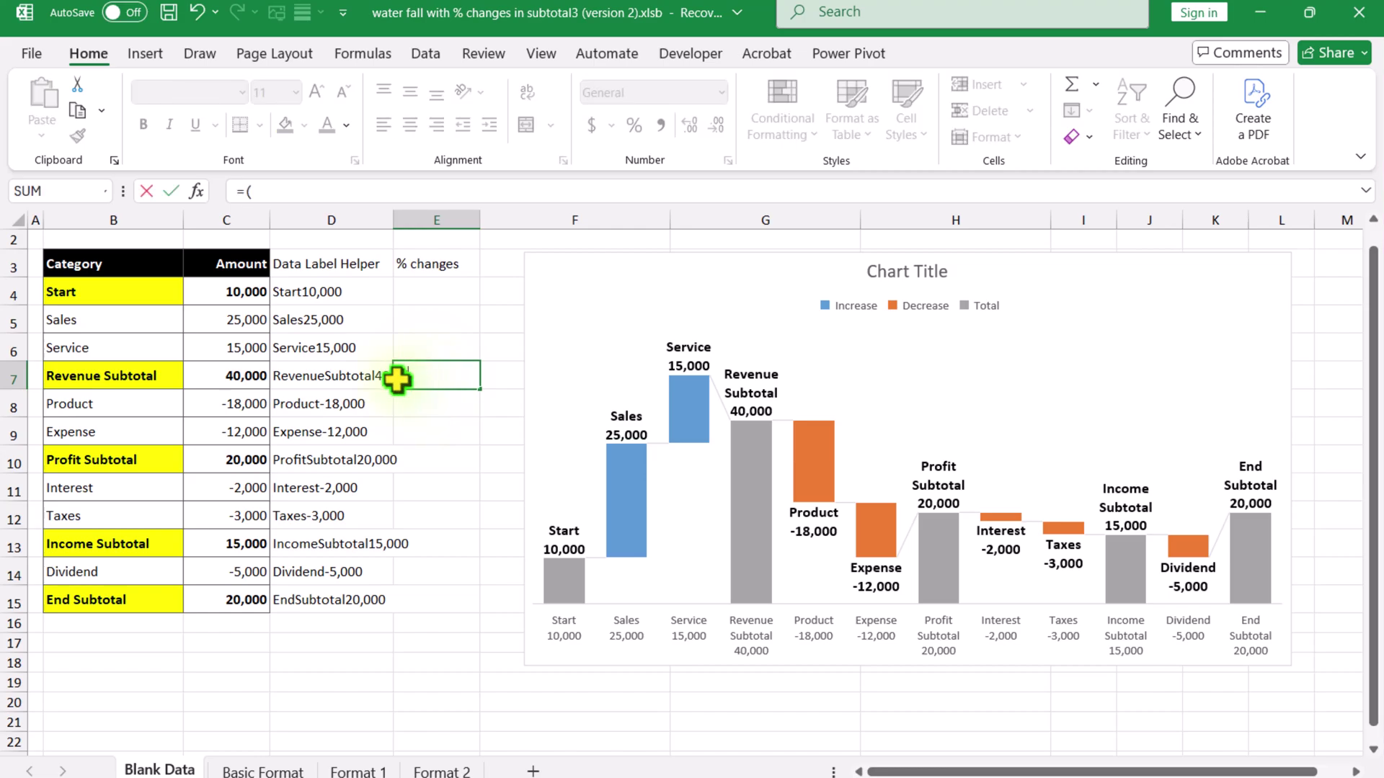
left_click(246, 380)
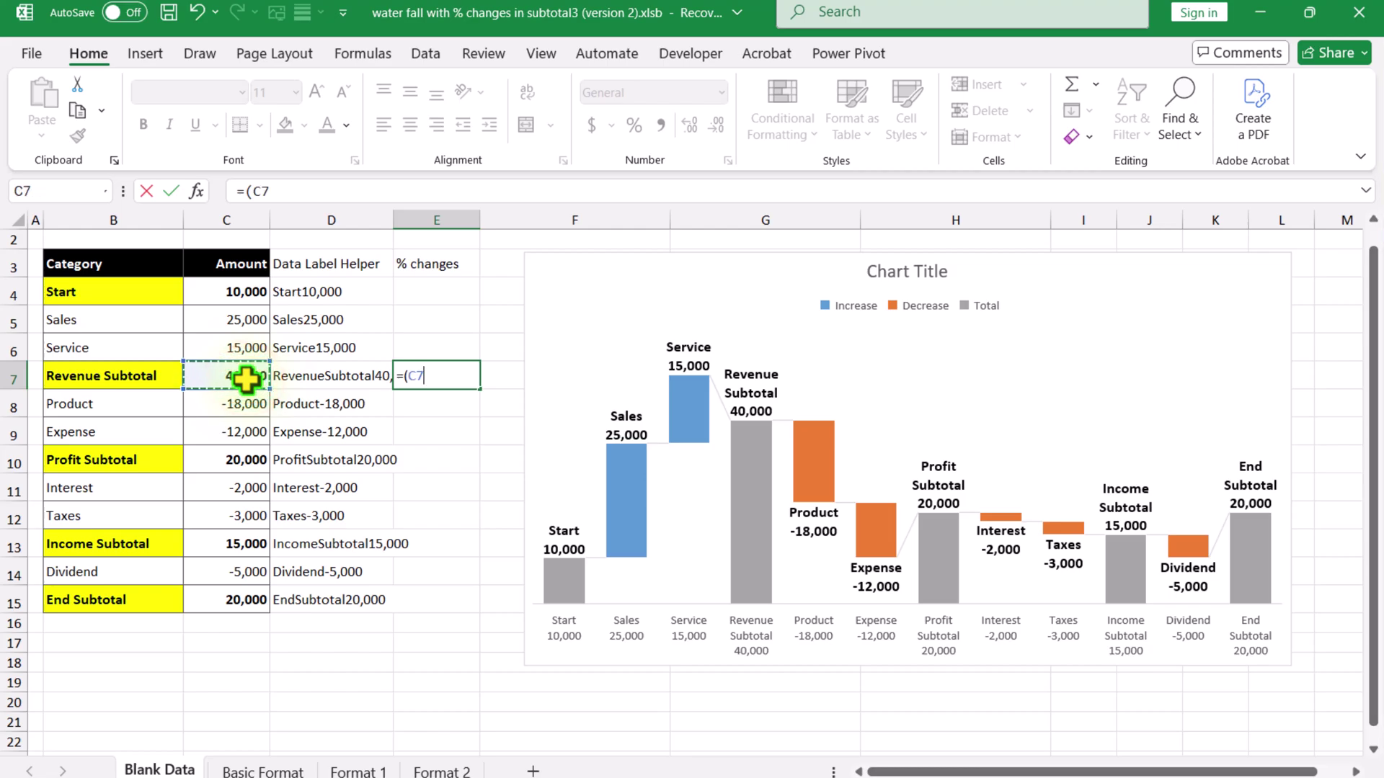
type("-")
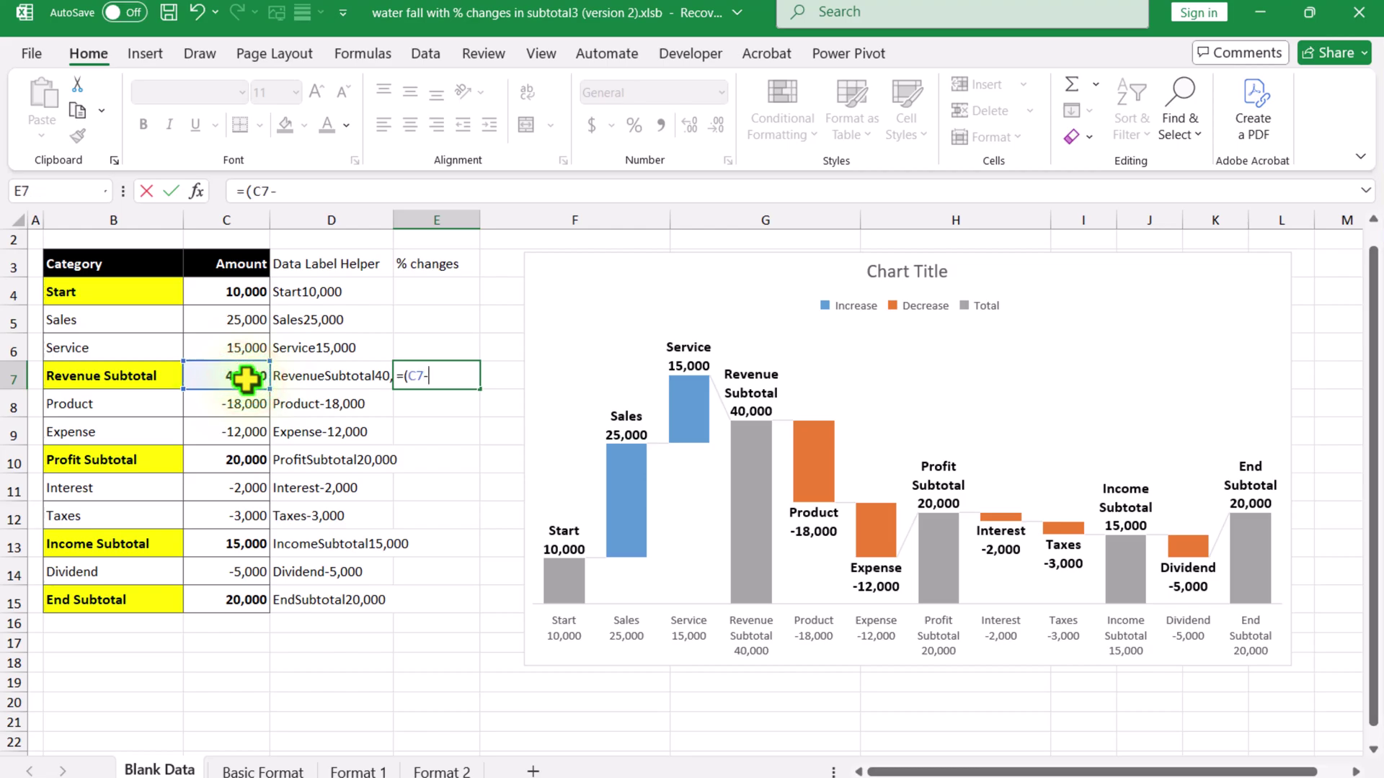
left_click(244, 292)
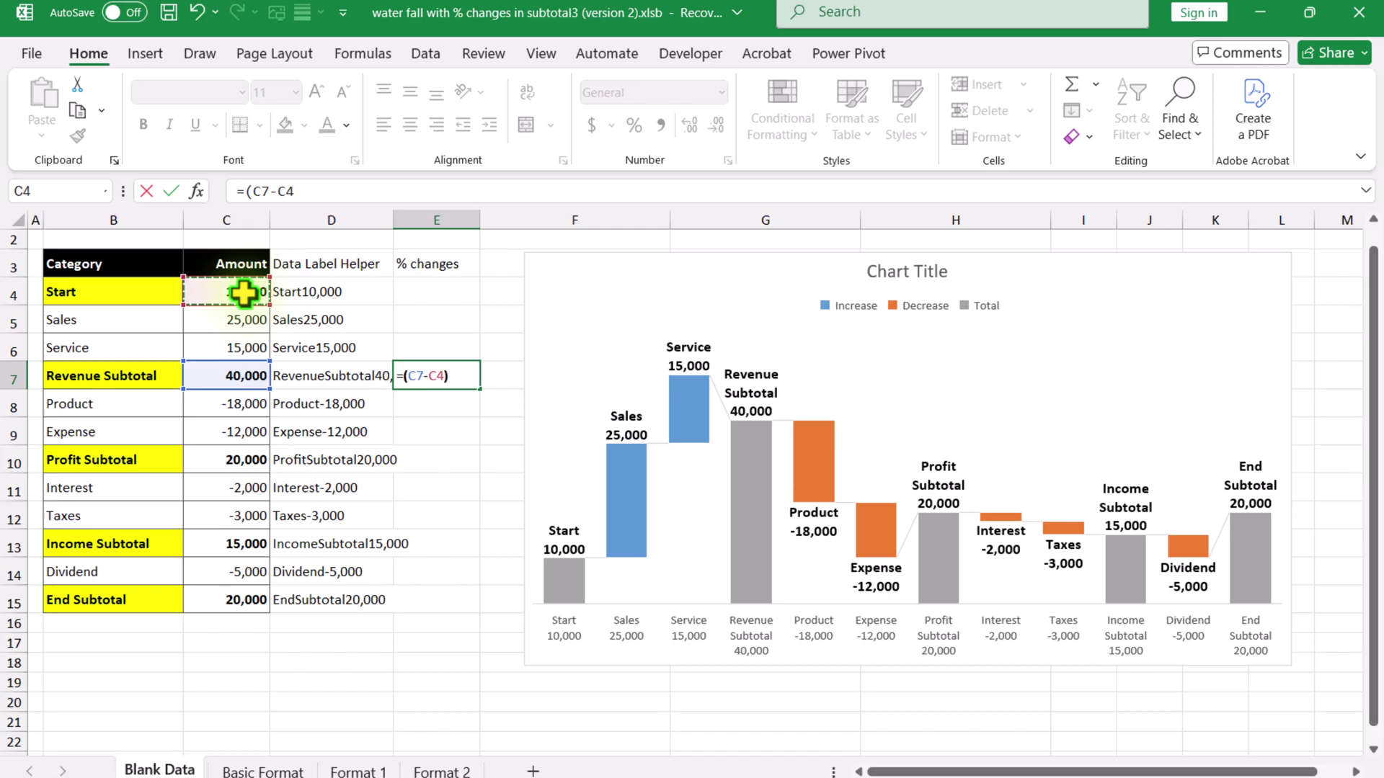
type(")/")
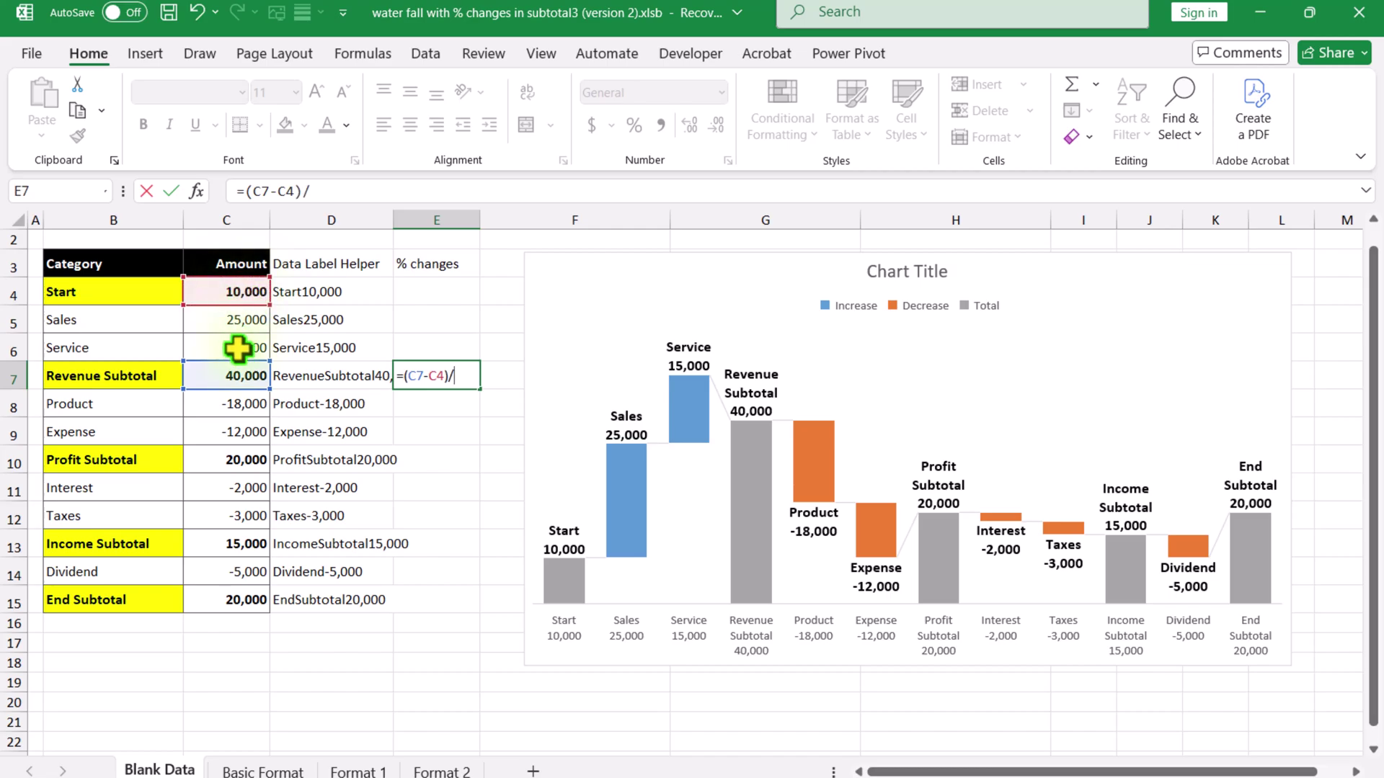
left_click(236, 370)
key("ctrl+Return")
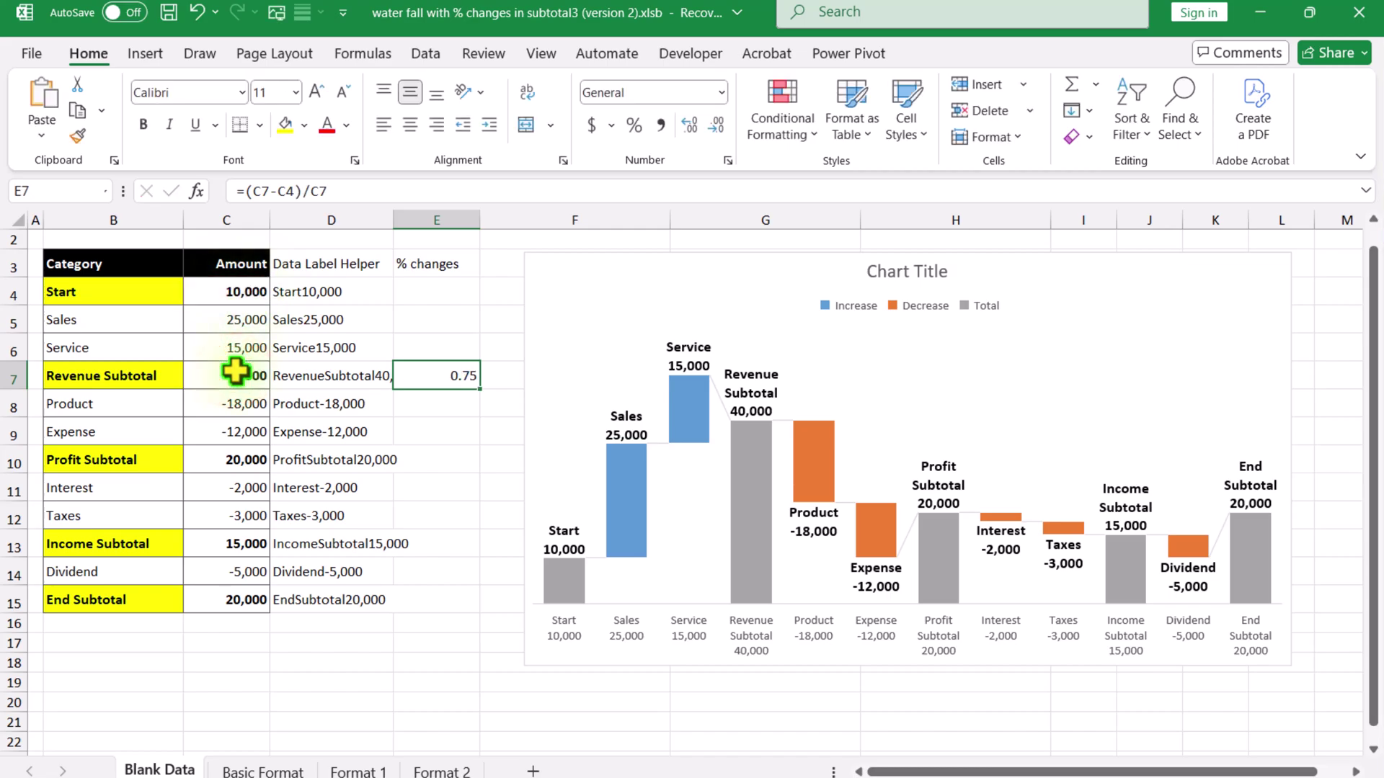
left_click(632, 125)
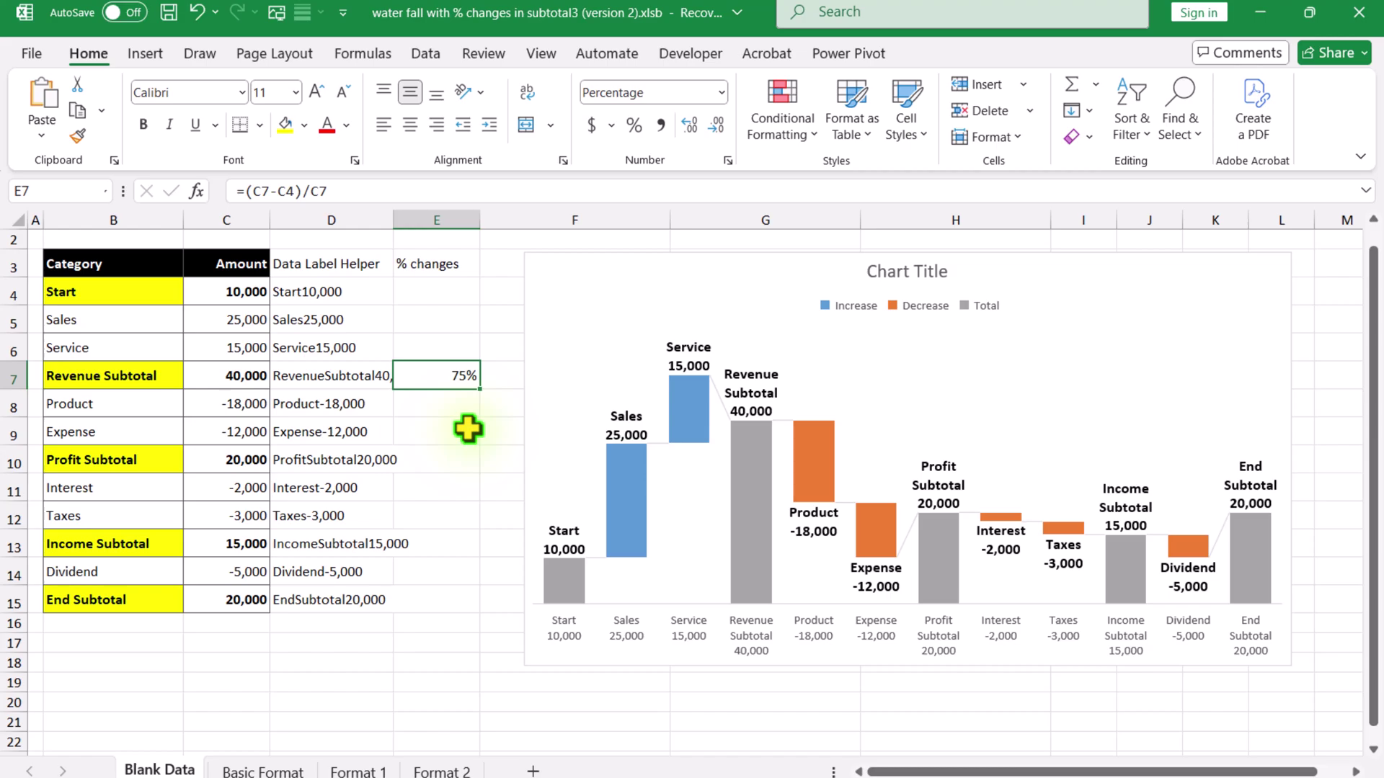
left_click(446, 465)
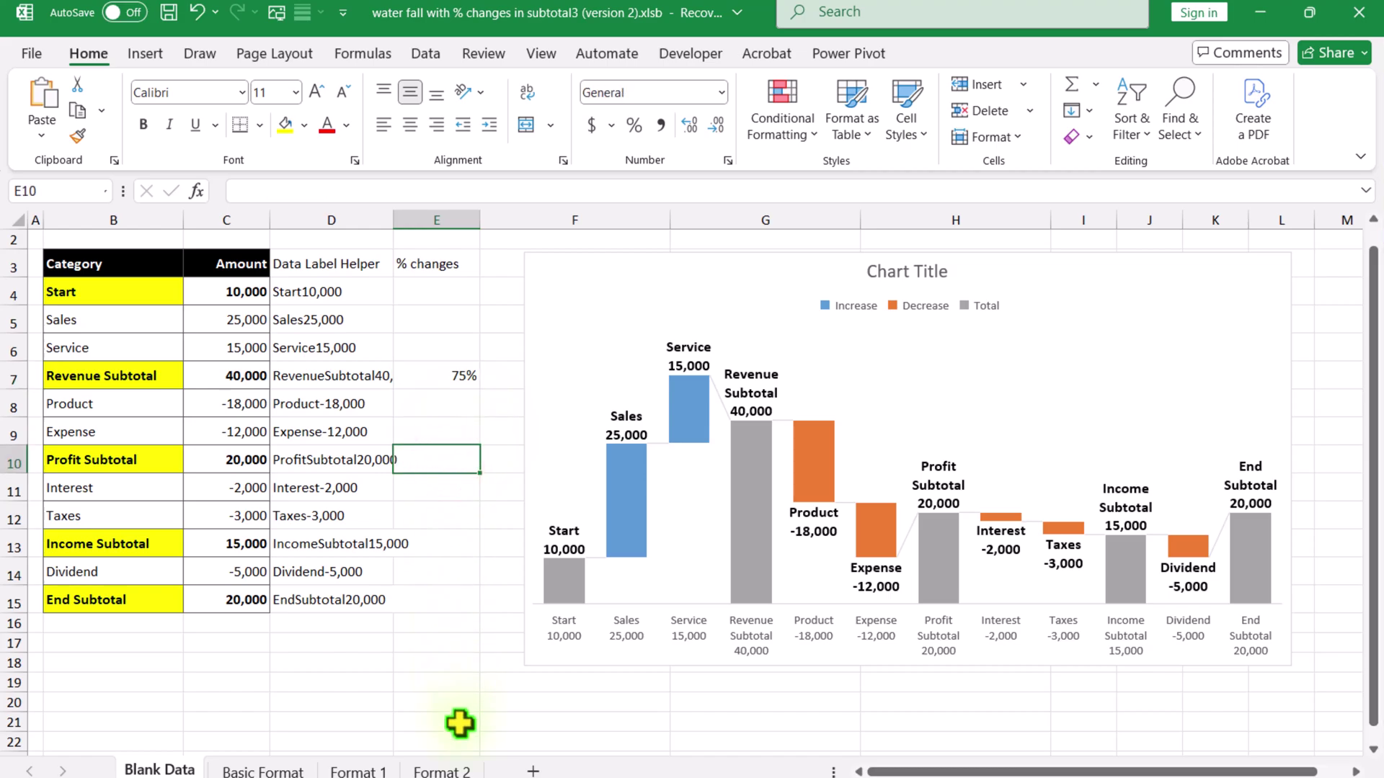
Enter =(C10-C7)/C10 in E10 and format it as a percentage, showing -100%
type("=(")
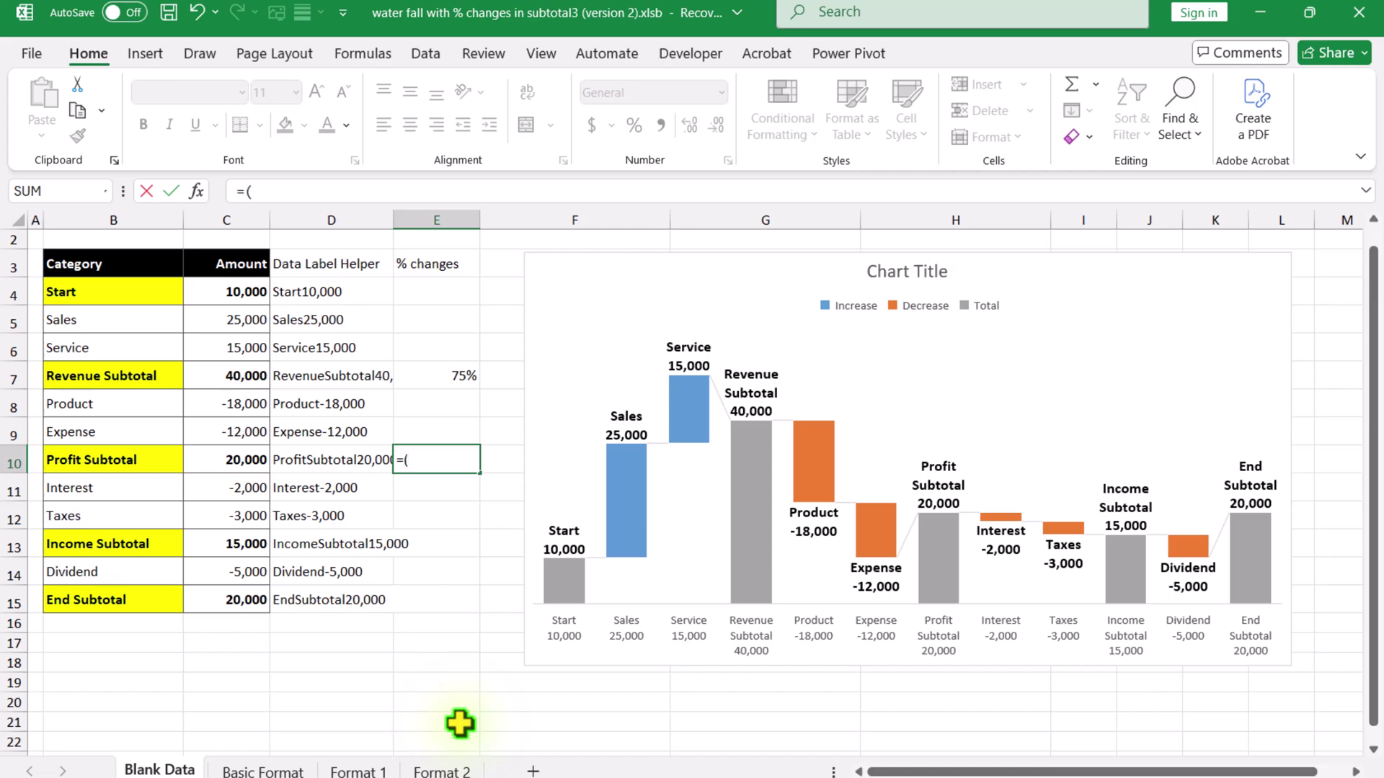
left_click(251, 460)
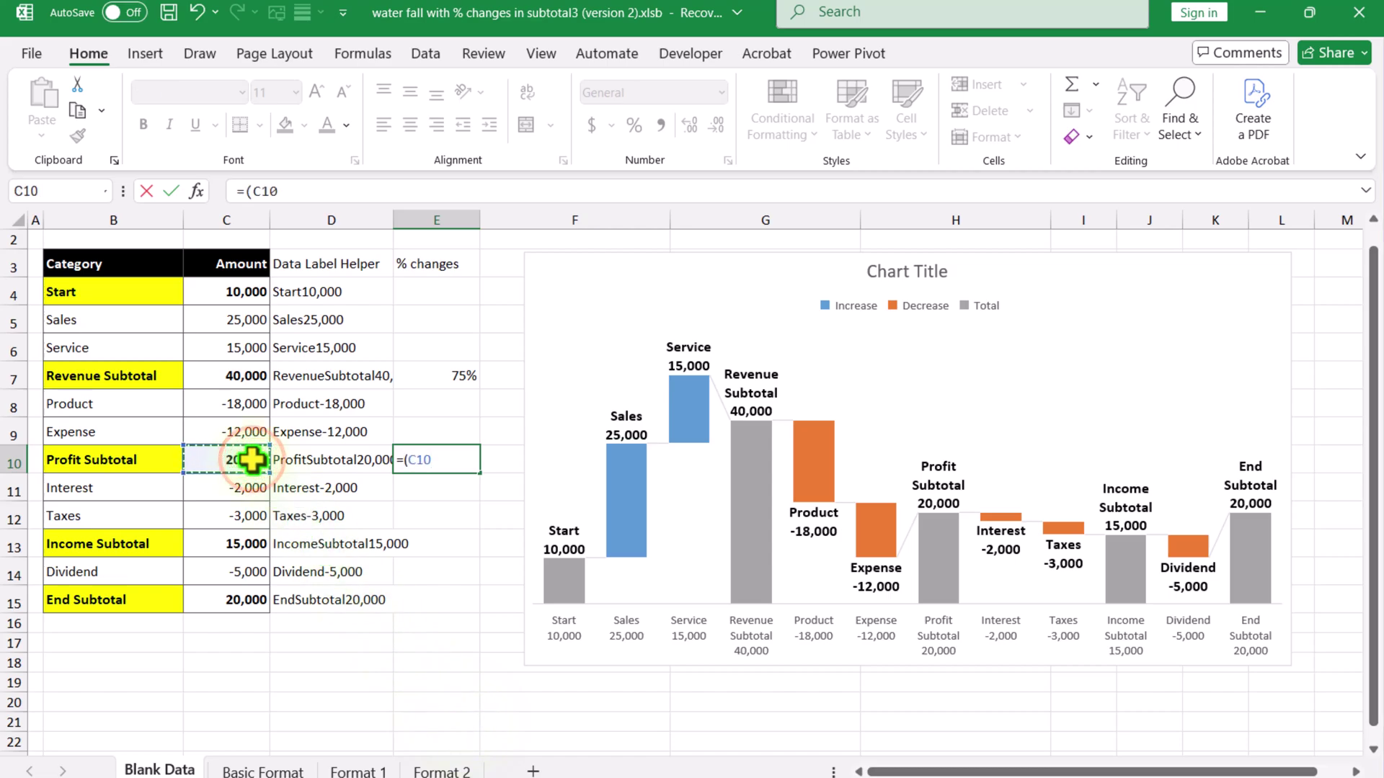
type("-")
left_click(251, 376)
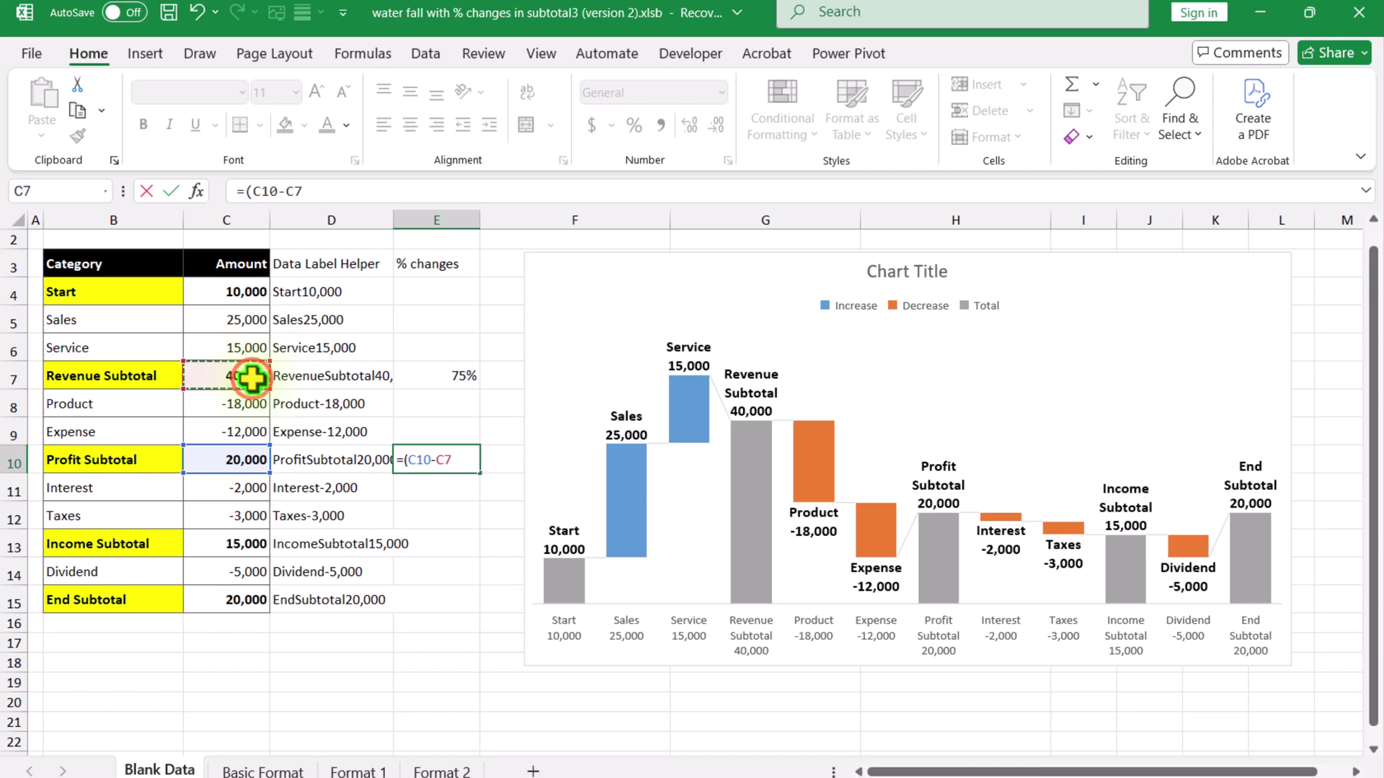
type(")/")
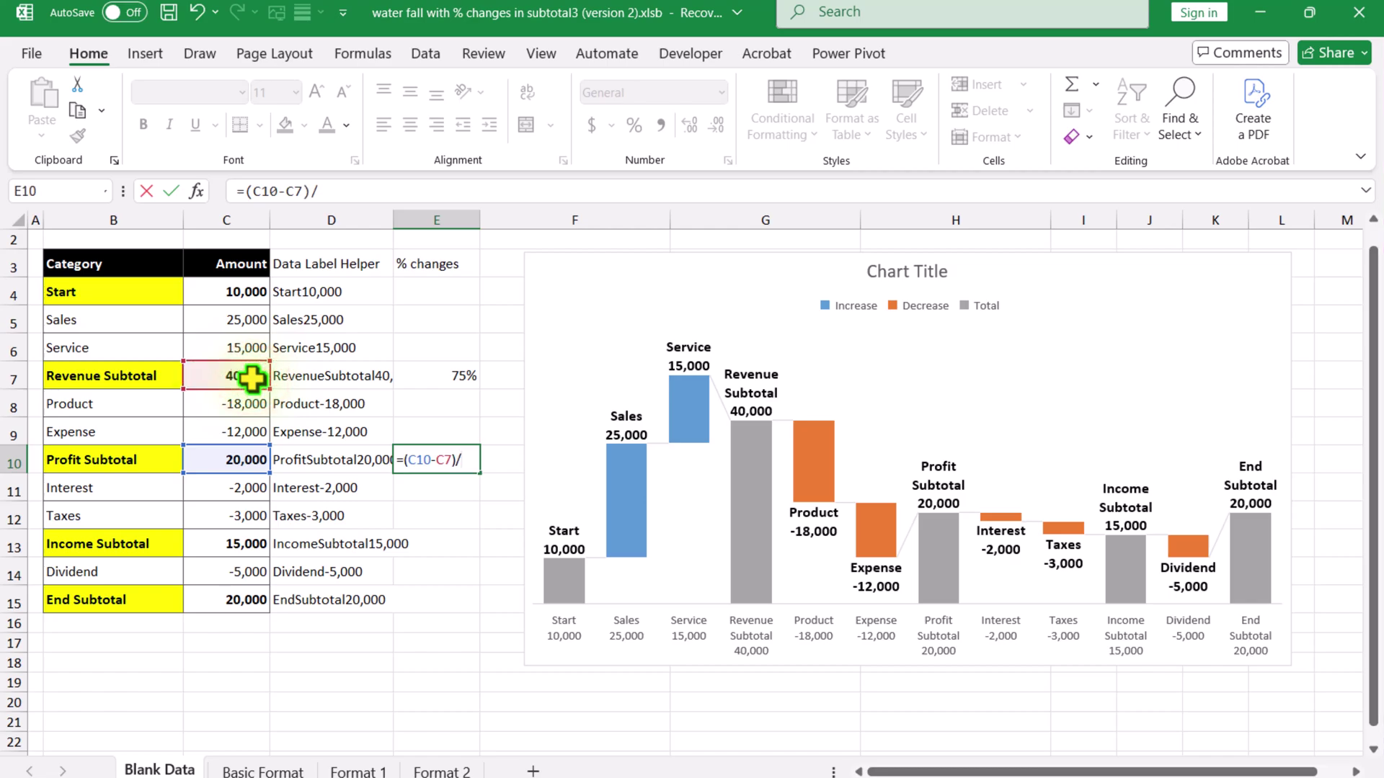
left_click(256, 454)
key("Return")
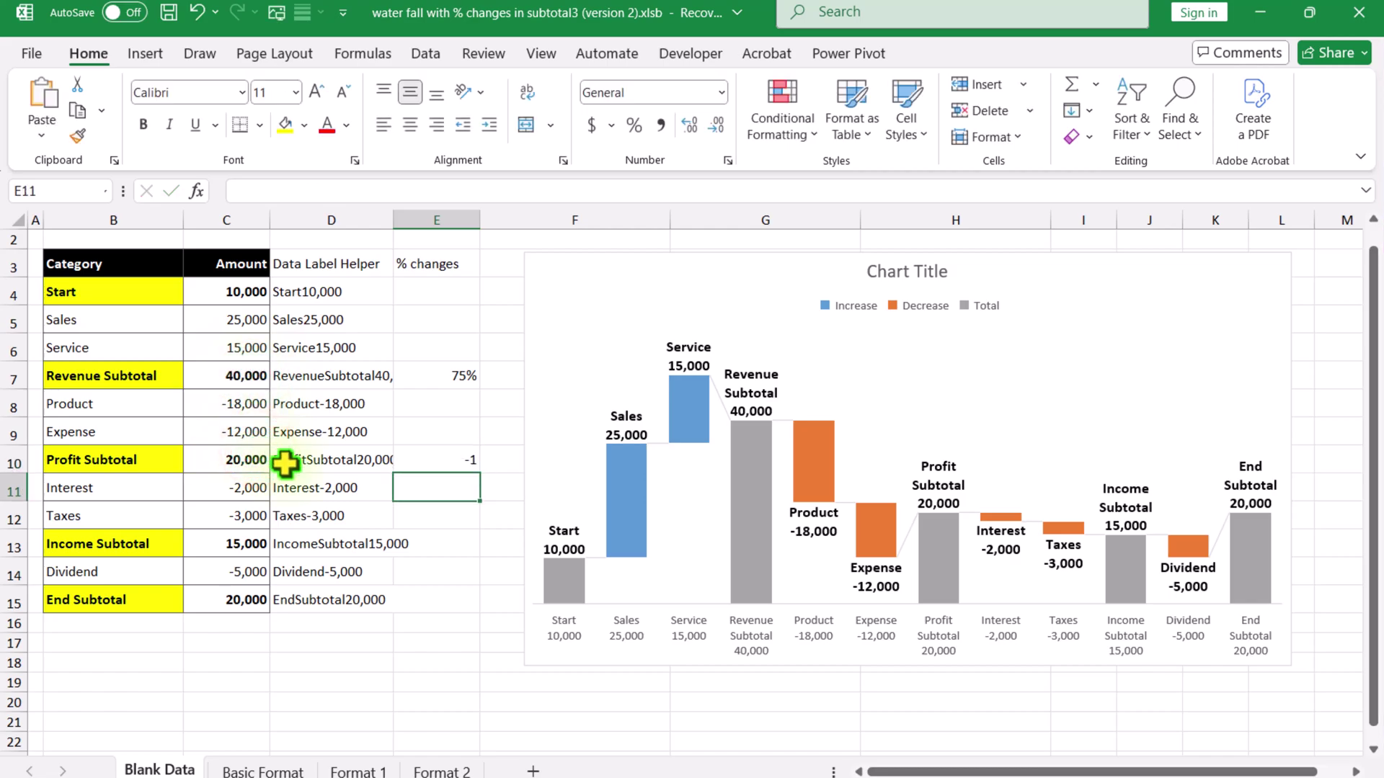
left_click(420, 458)
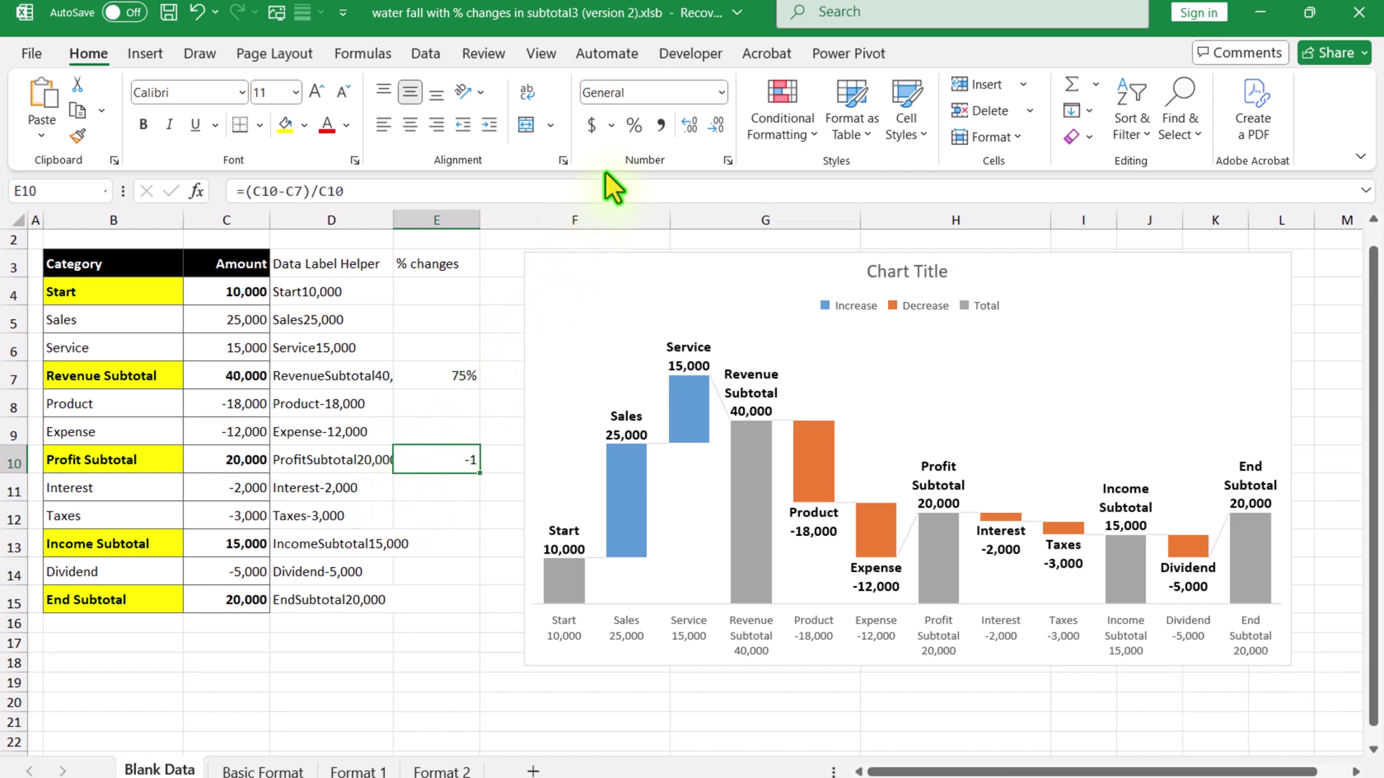
left_click(635, 126)
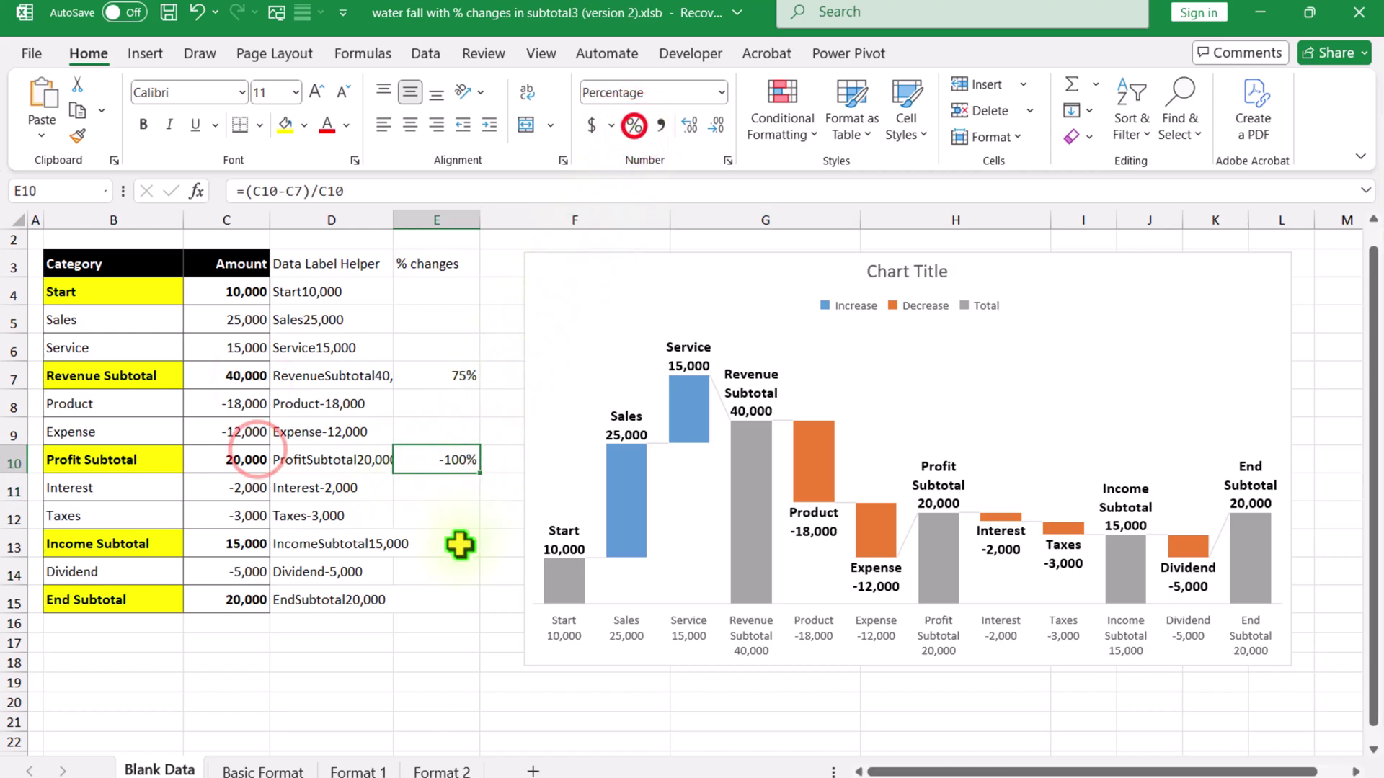
Enter =(C13-C10)/C13 in E13 as a percentage, showing -33%
left_click(457, 544)
type("=(")
left_click(245, 544)
type("-")
left_click(256, 458)
type(")/")
left_click(258, 541)
key("ctrl+Return")
left_click(634, 125)
Enter =(C15-C13)/C15 in E15 as a percentage, showing 25%
left_click(433, 599)
type("=(")
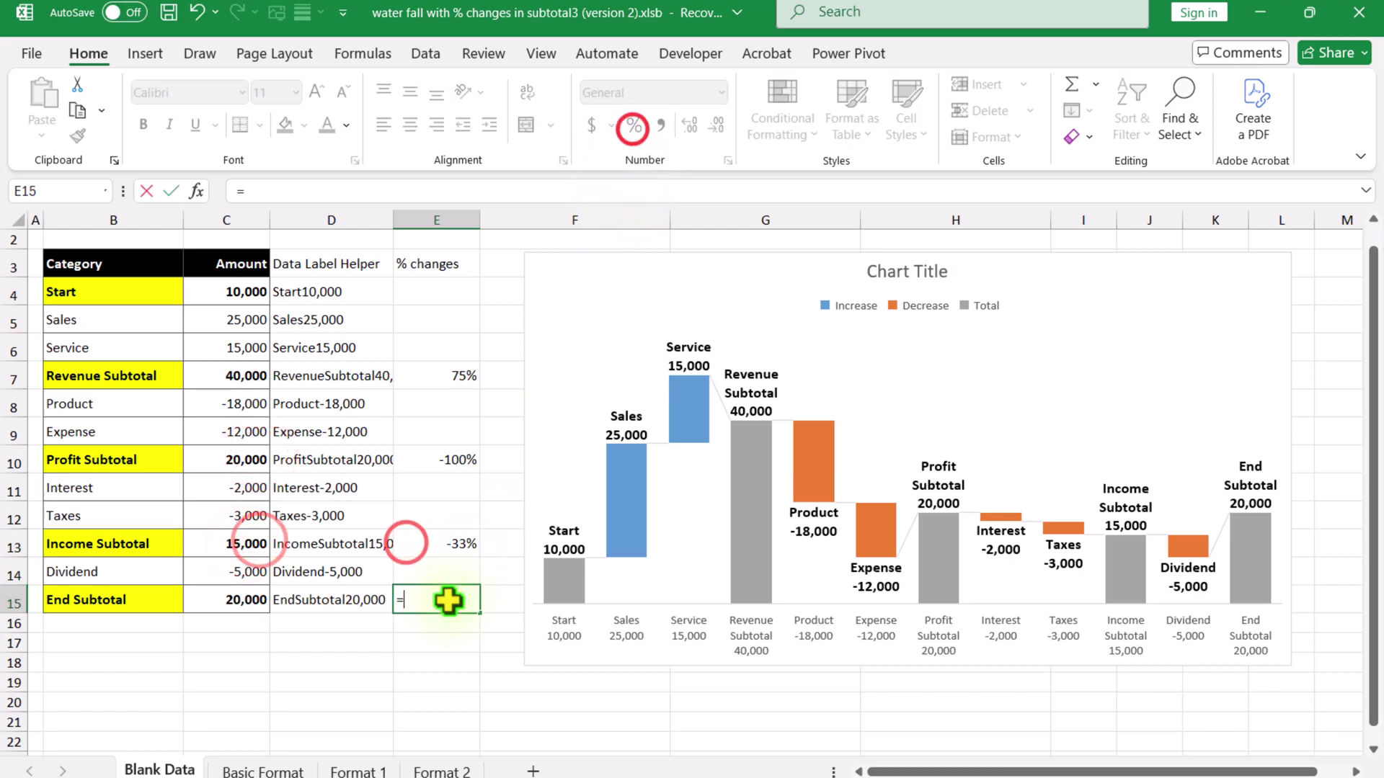
left_click(242, 600)
left_click(245, 544)
type(")/")
left_click(239, 602)
key("ctrl+Return")
left_click(644, 129)
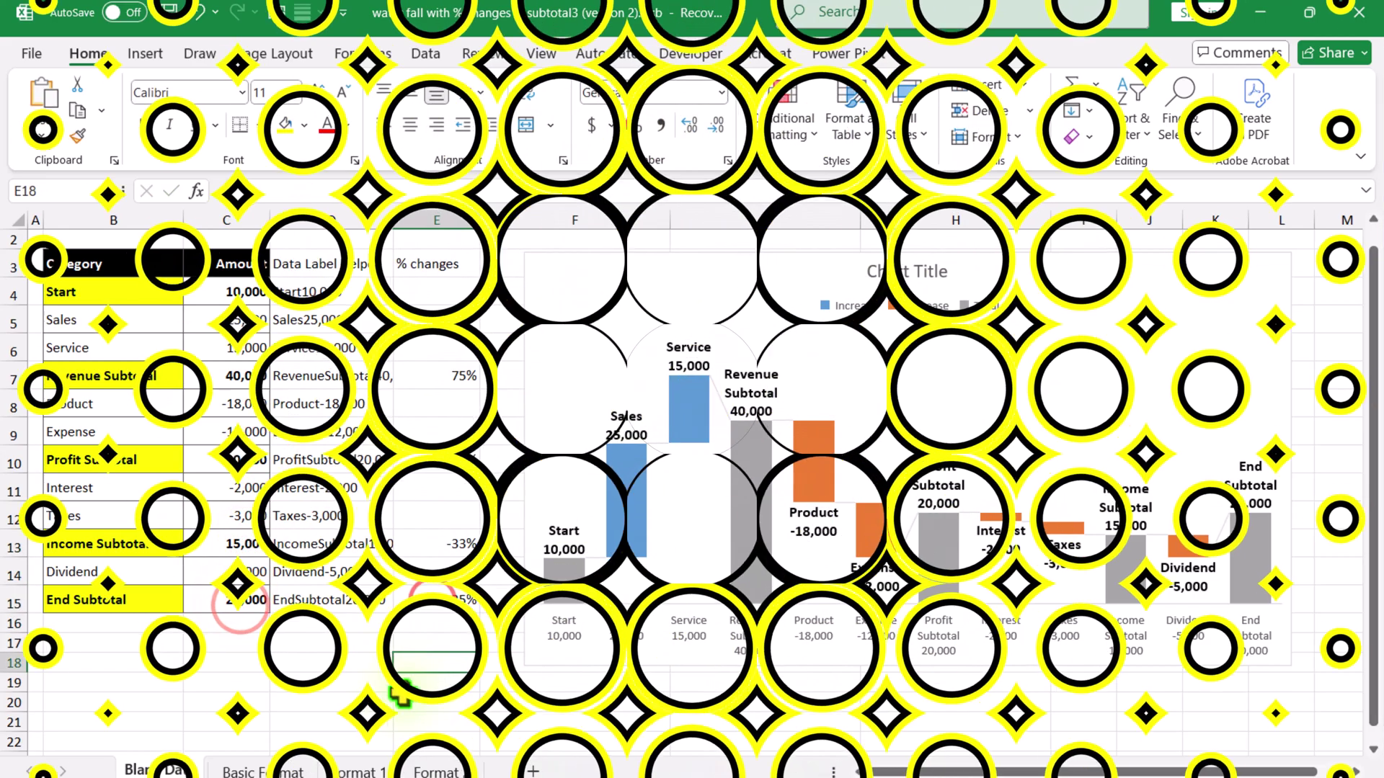
left_click(418, 662)
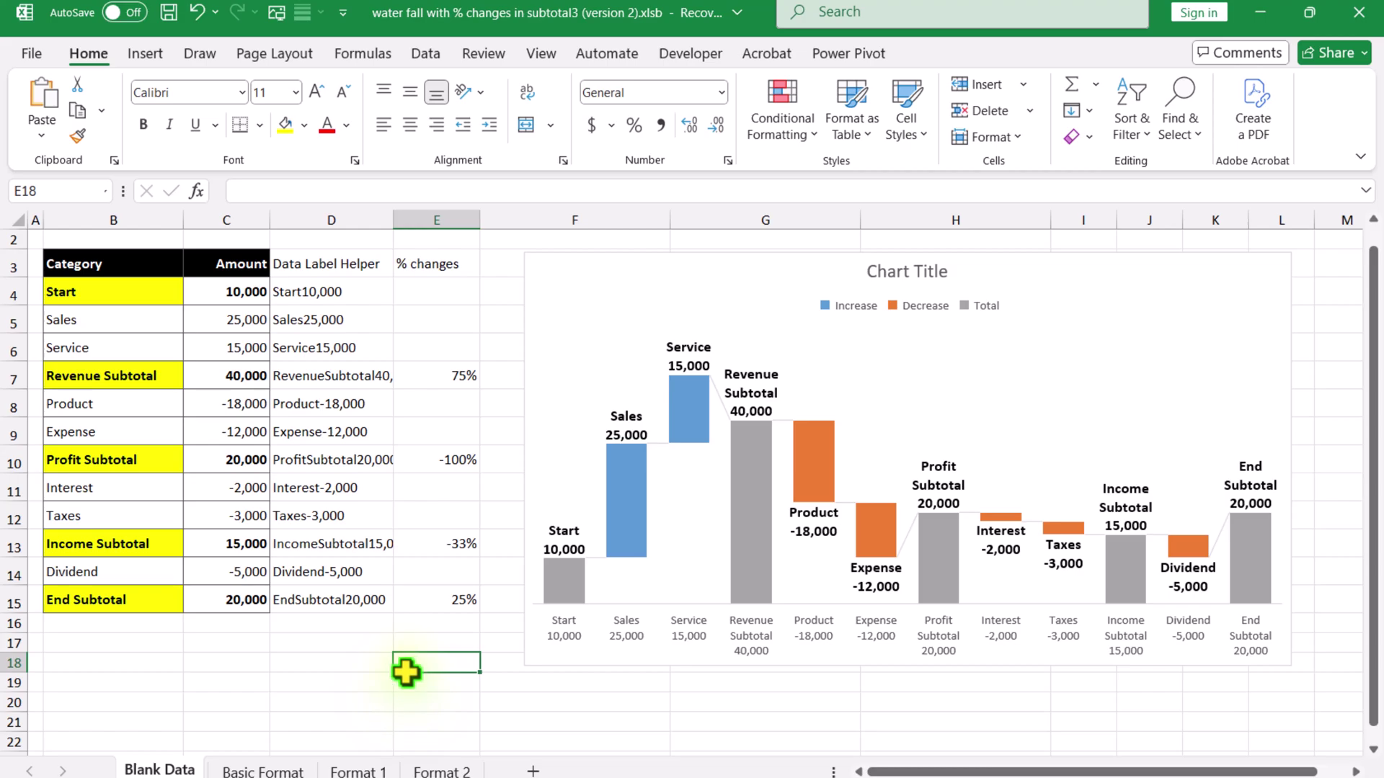
Wrap E7's formula as TEXT((C7-C4)/C7,"0.0%") so it reads 75.0% as text
left_click(446, 377)
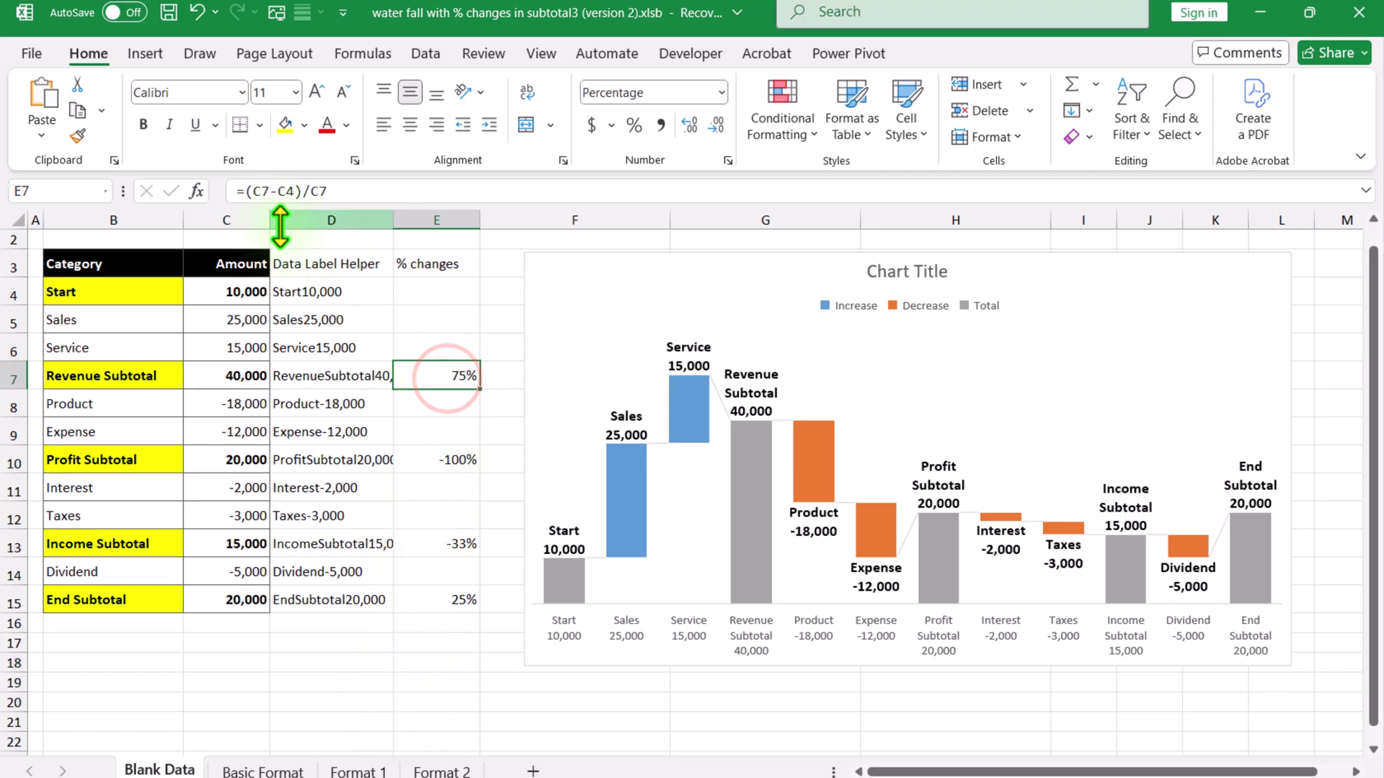
left_click(243, 192)
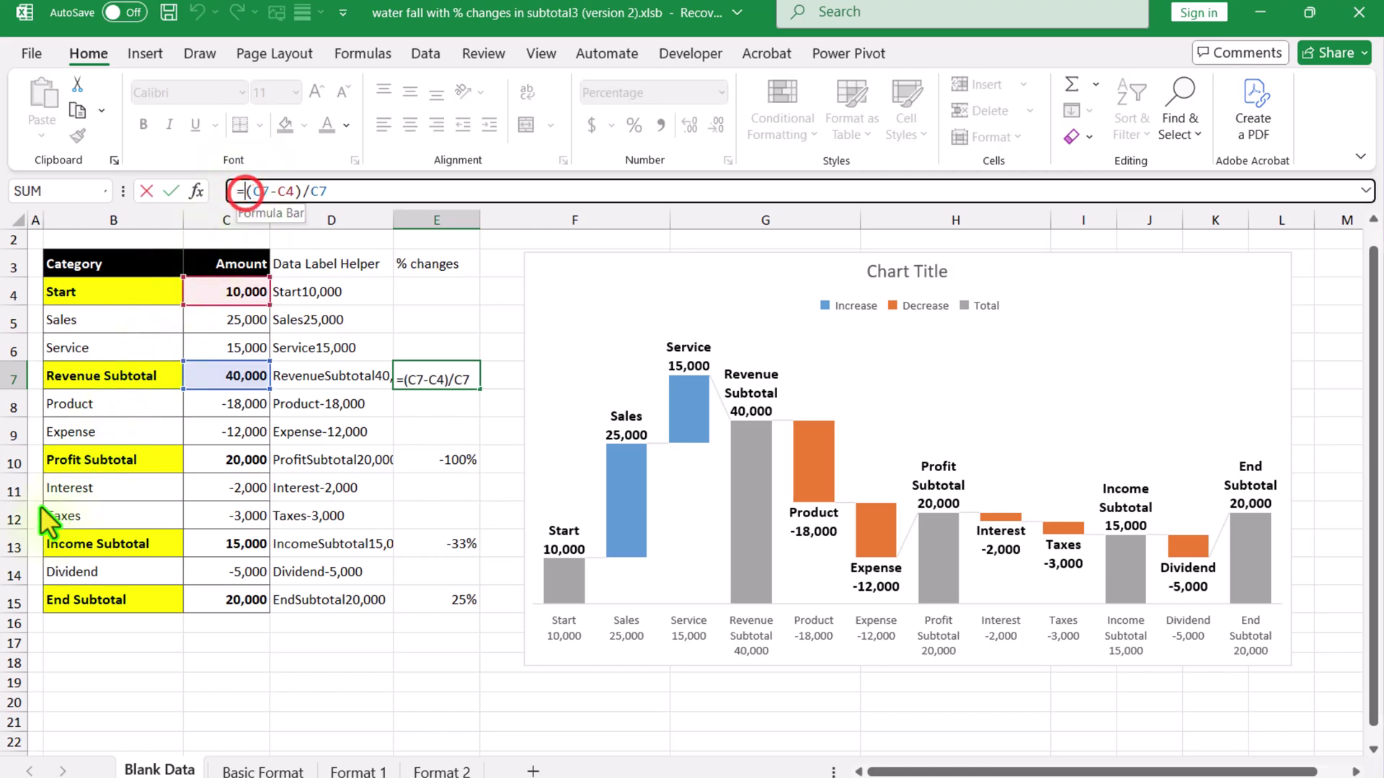
type("Text(")
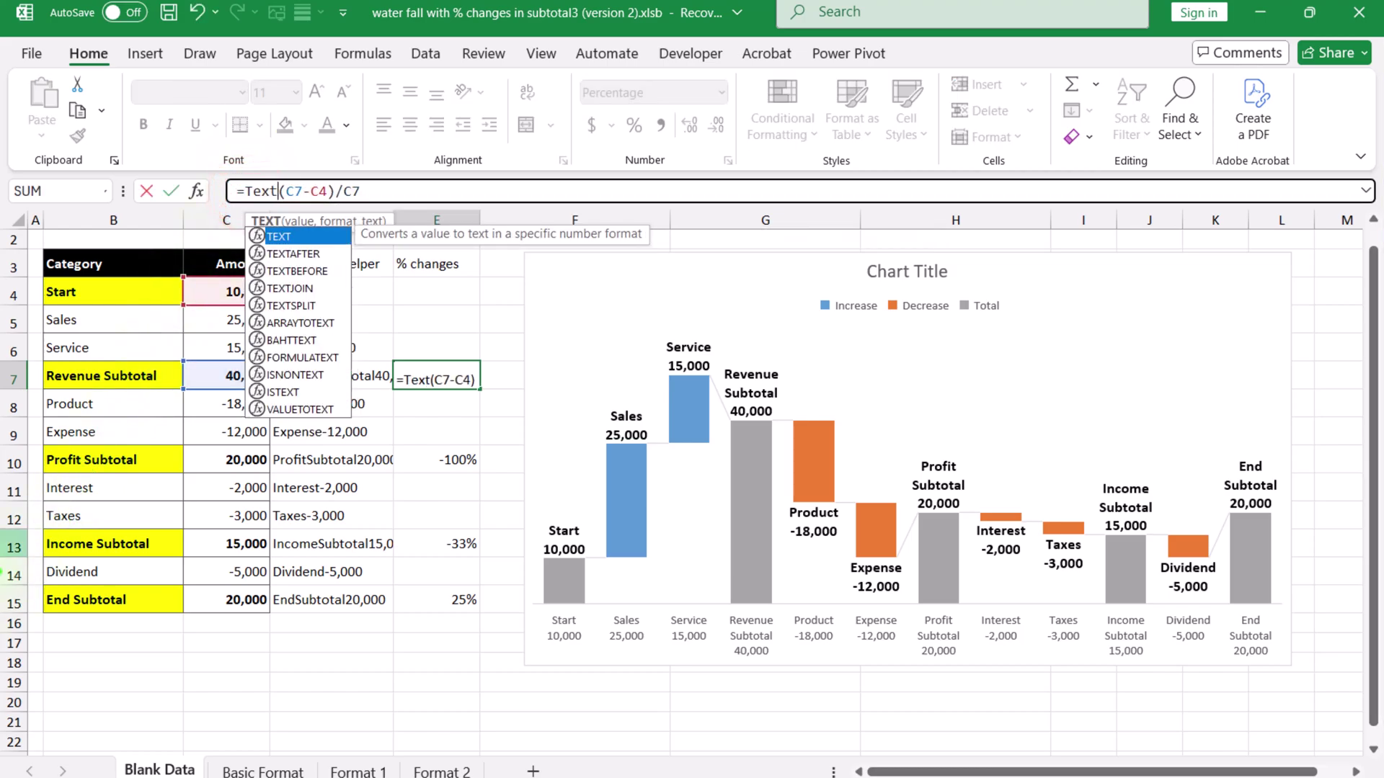
left_click(286, 191)
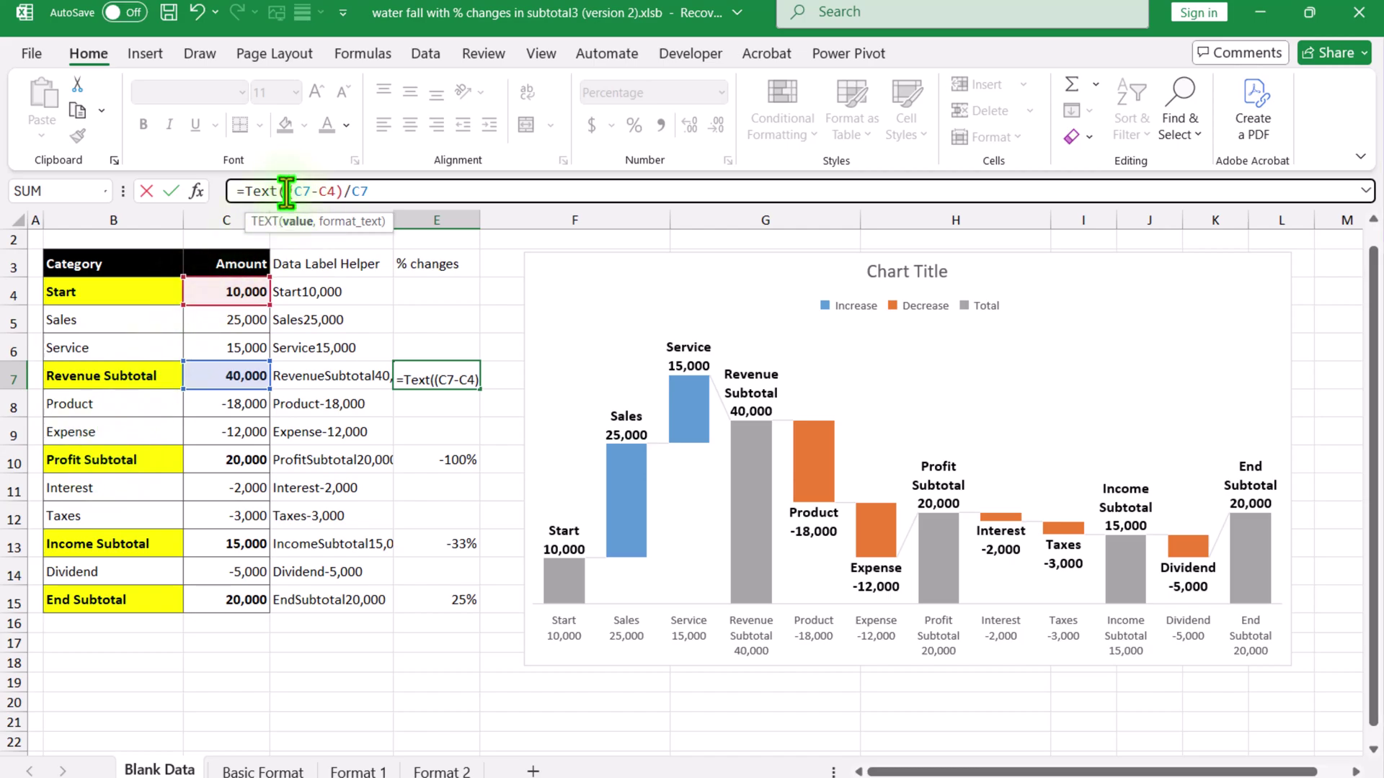
left_click(389, 189)
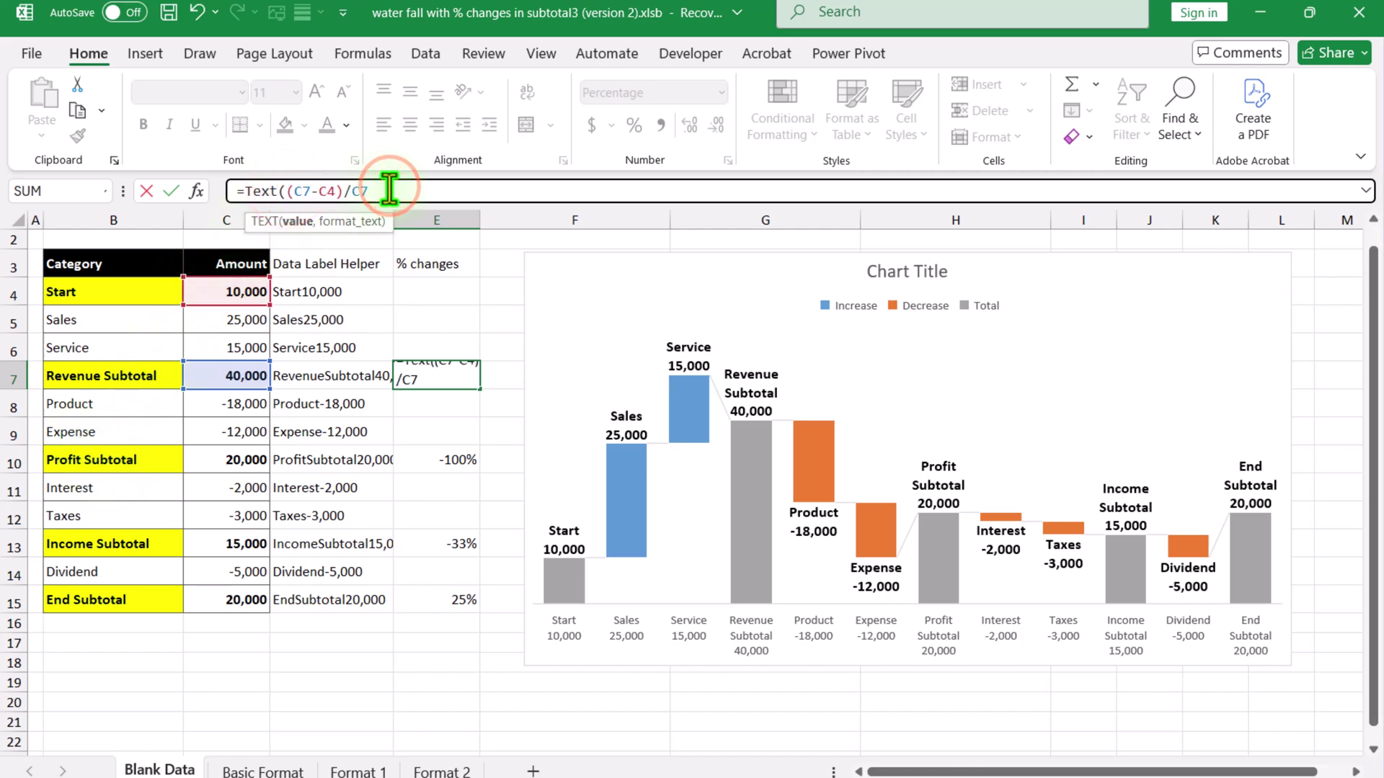
type(",\"0.0%")
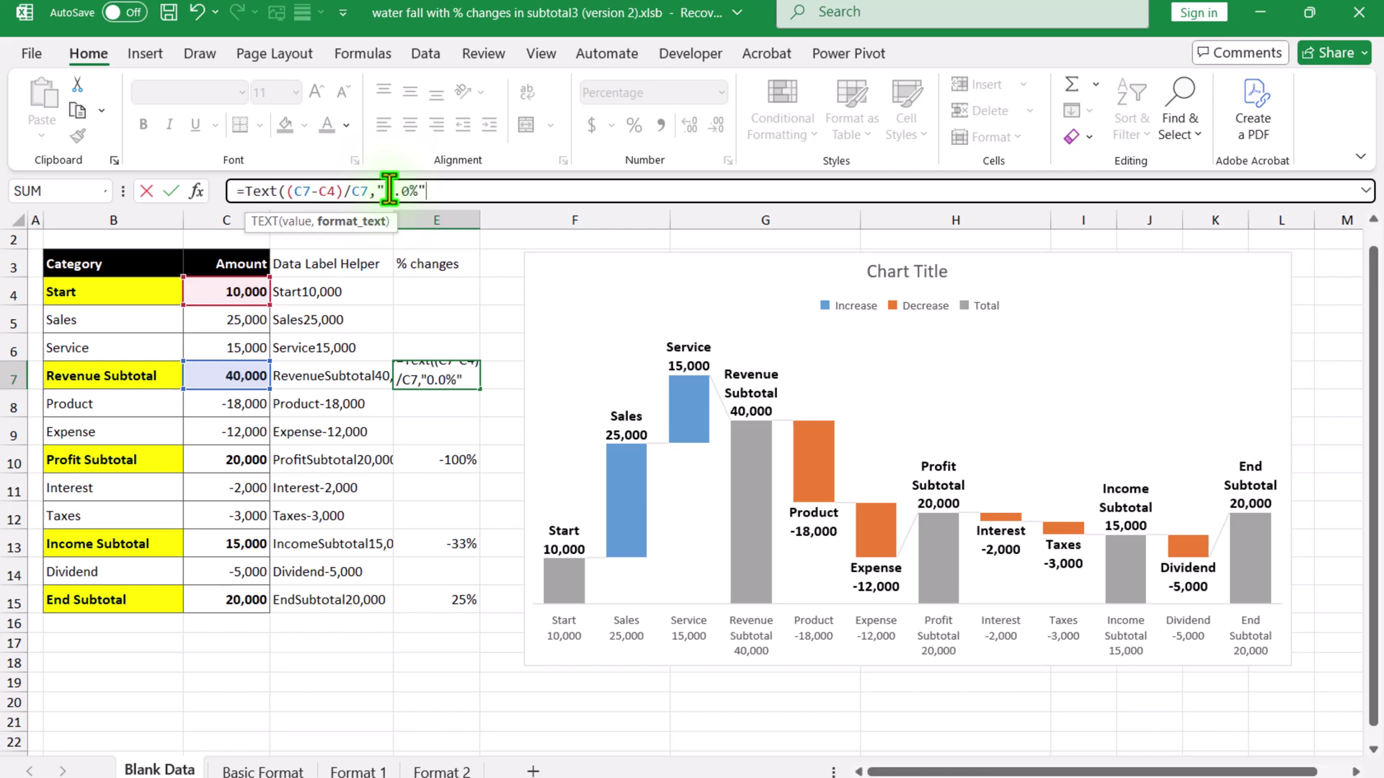
key("Return")
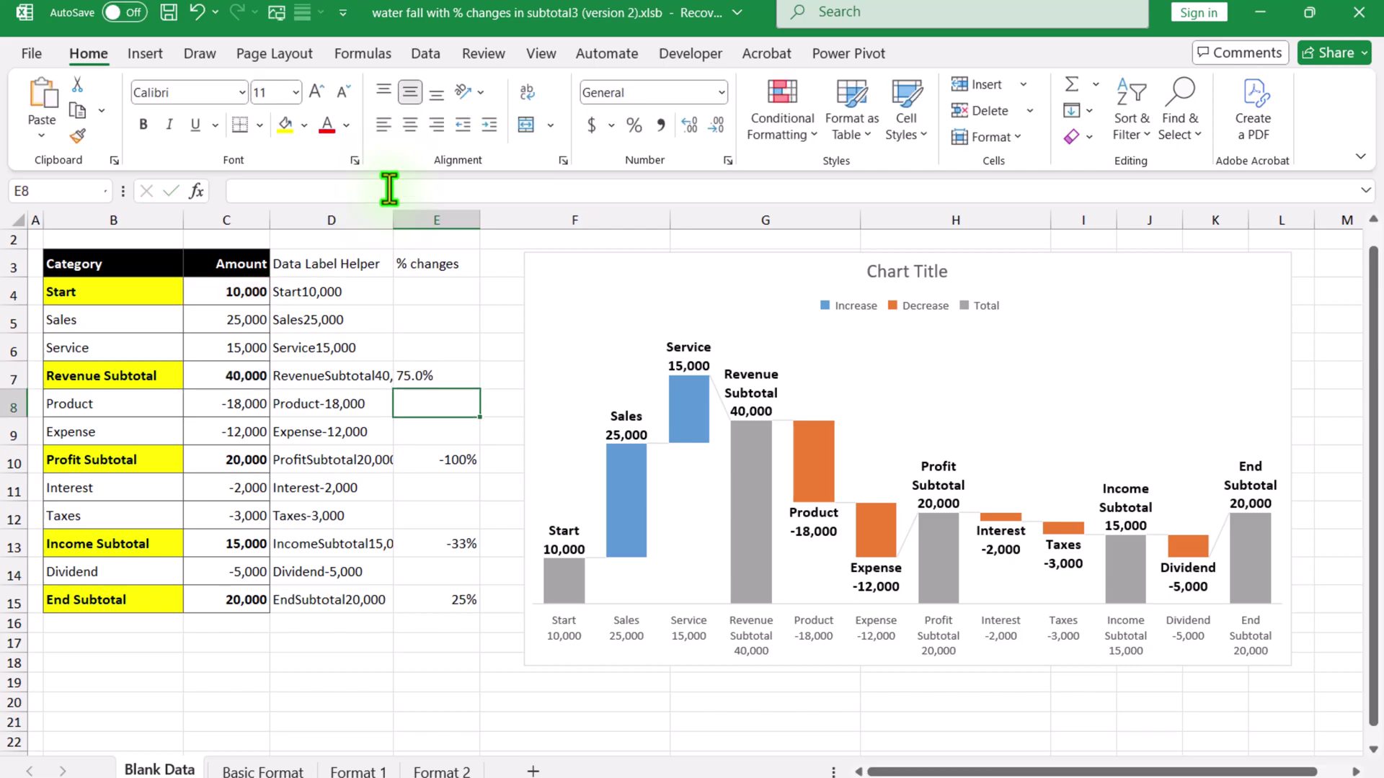
key("Up")
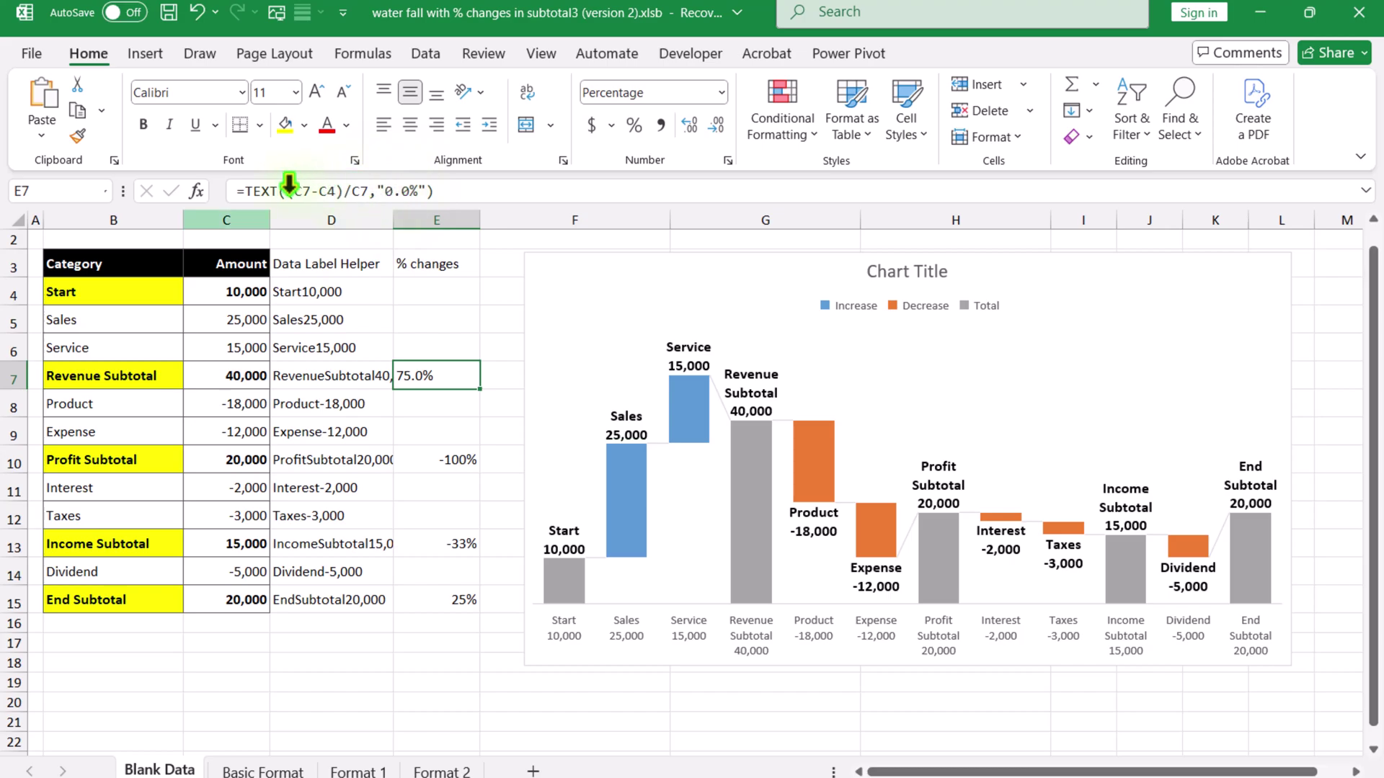
Change E7 to ="("&TEXT((C7-C4)/C7,"0.0%")&")" so it shows (75.0%)
left_click(244, 192)
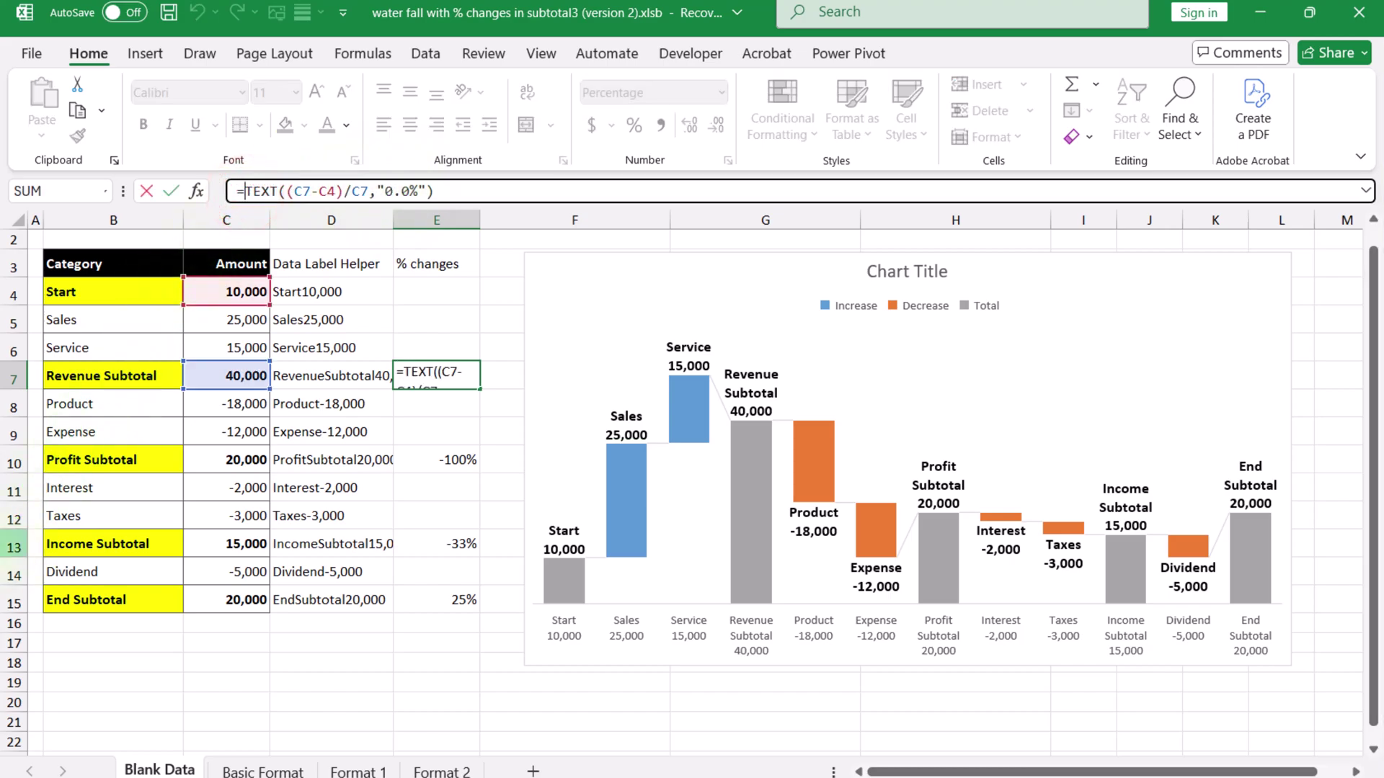
type("\"(")
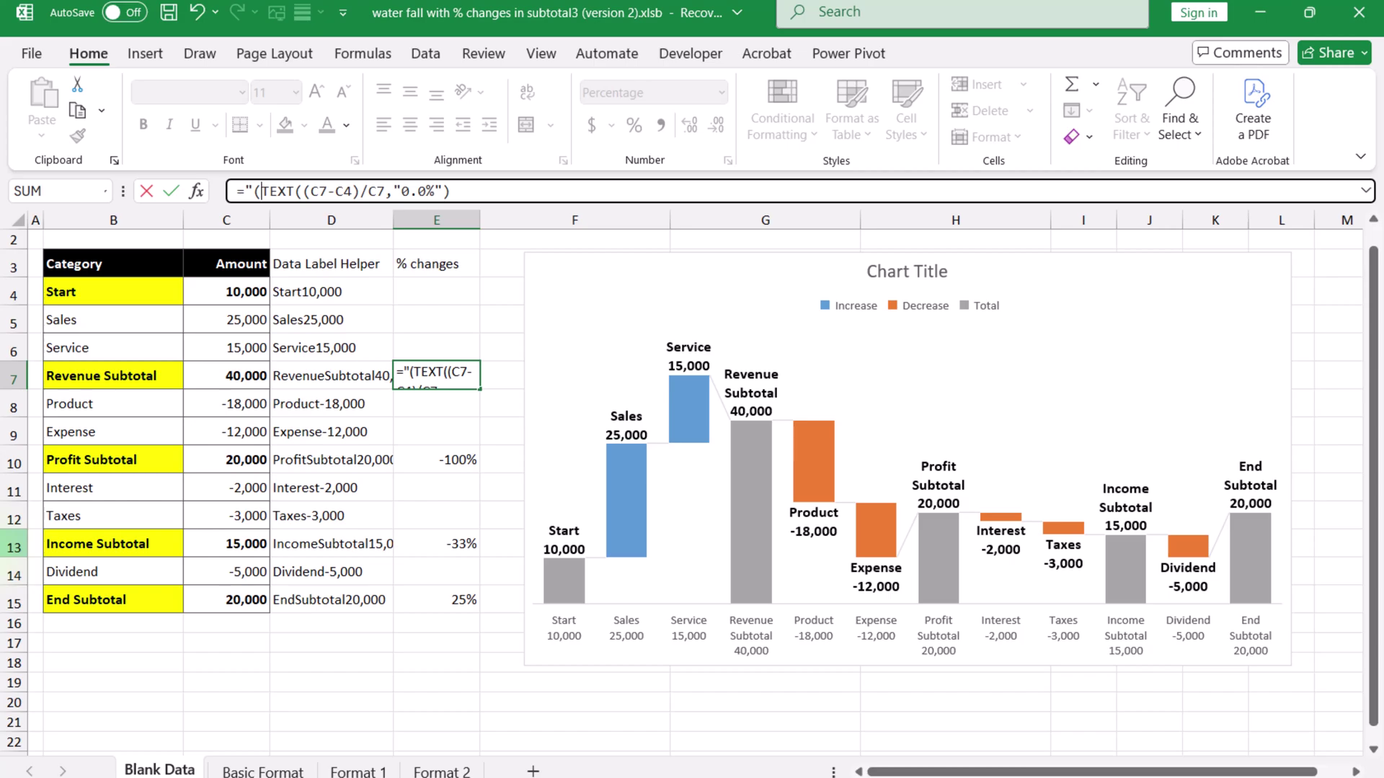
type("\"&")
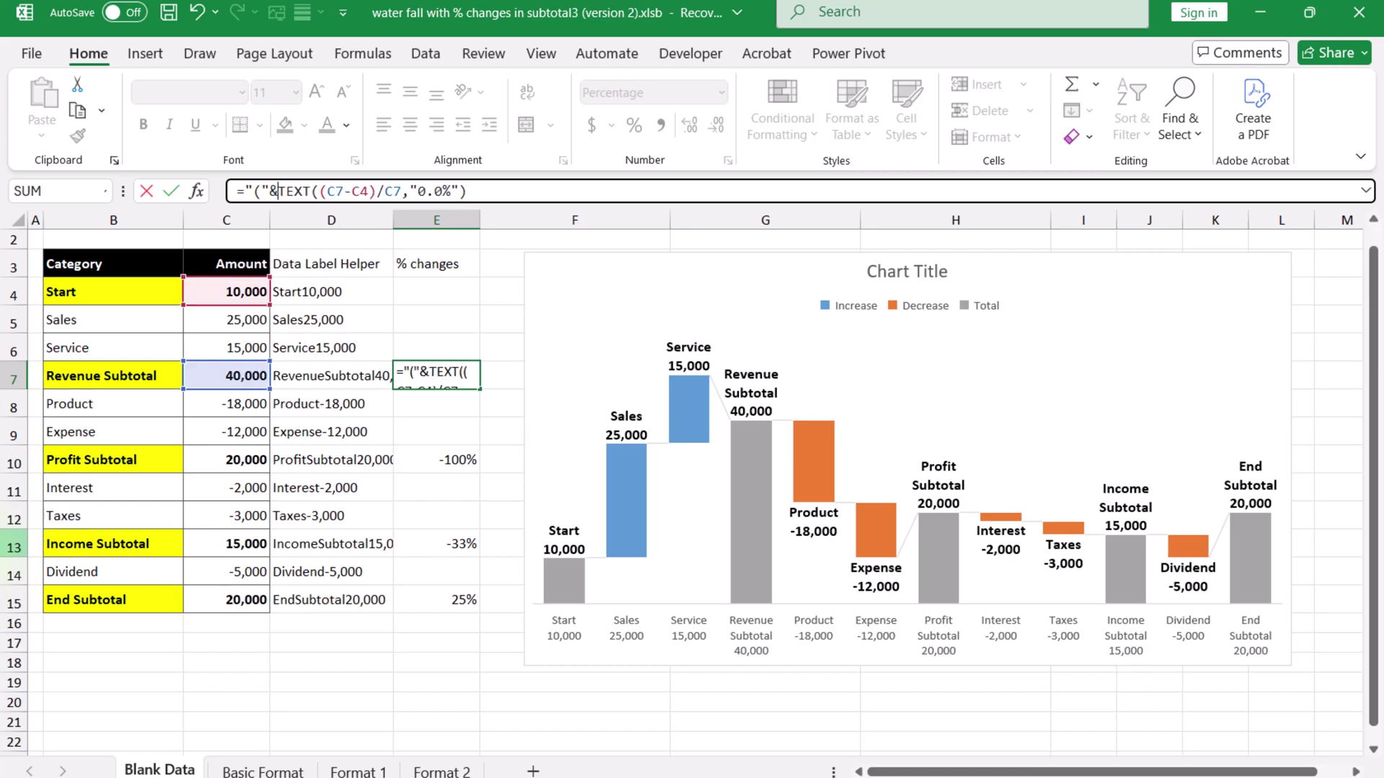
left_click(486, 191)
type("&")
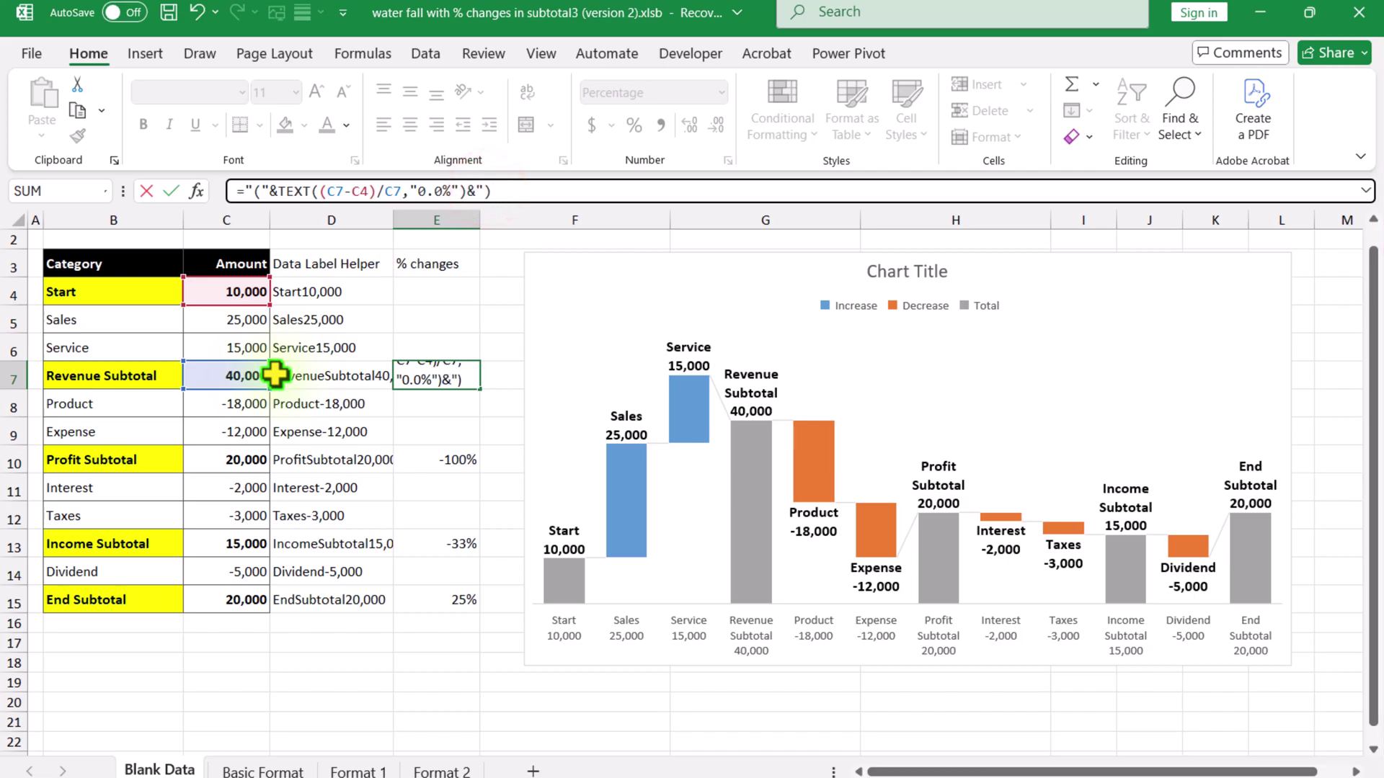
key("ctrl+Return")
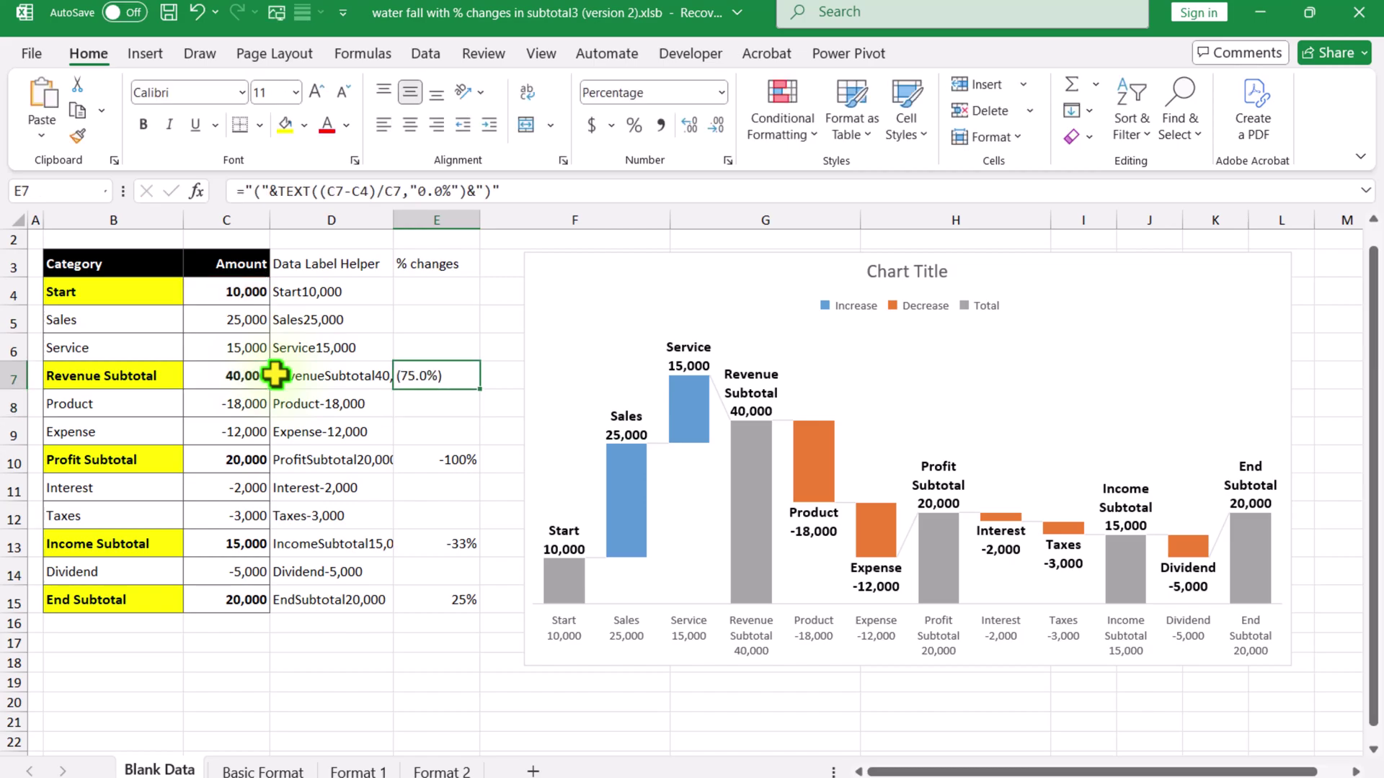
Rewrite E10 as bracketed TEXT percentage, showing (-100.0%)
left_click(435, 463)
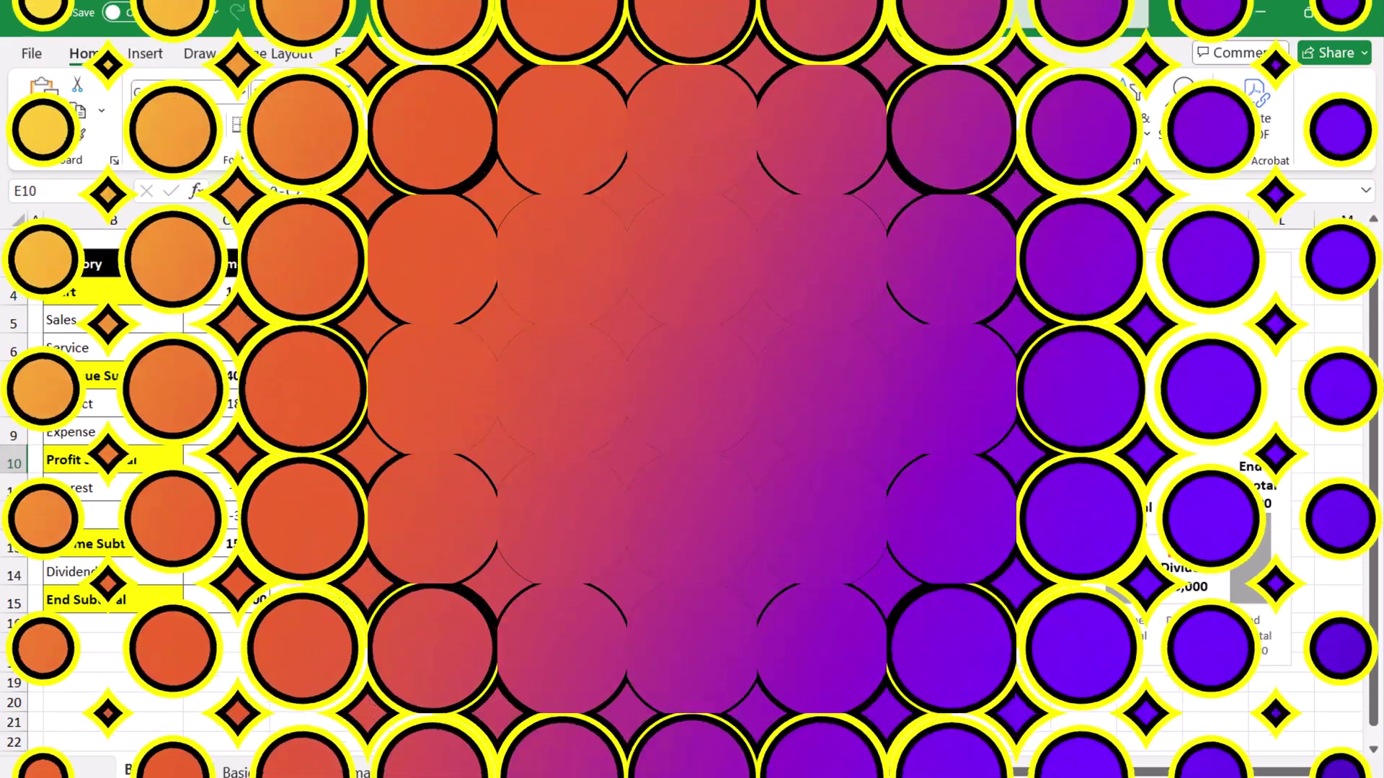
left_click(245, 191)
type("Tex")
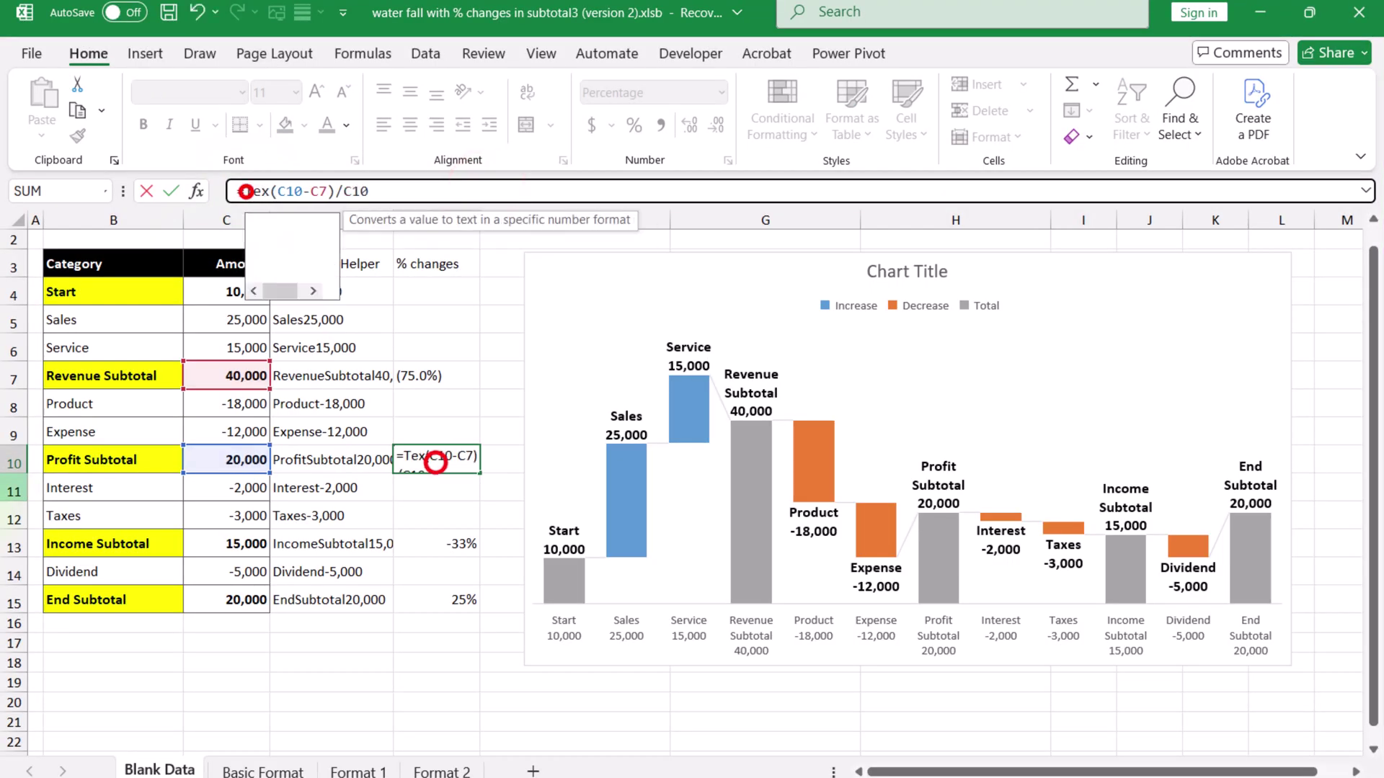
type("t(")
key("End")
type(",\"0.0%\")&\")\"")
left_click(244, 191)
type("\"(")
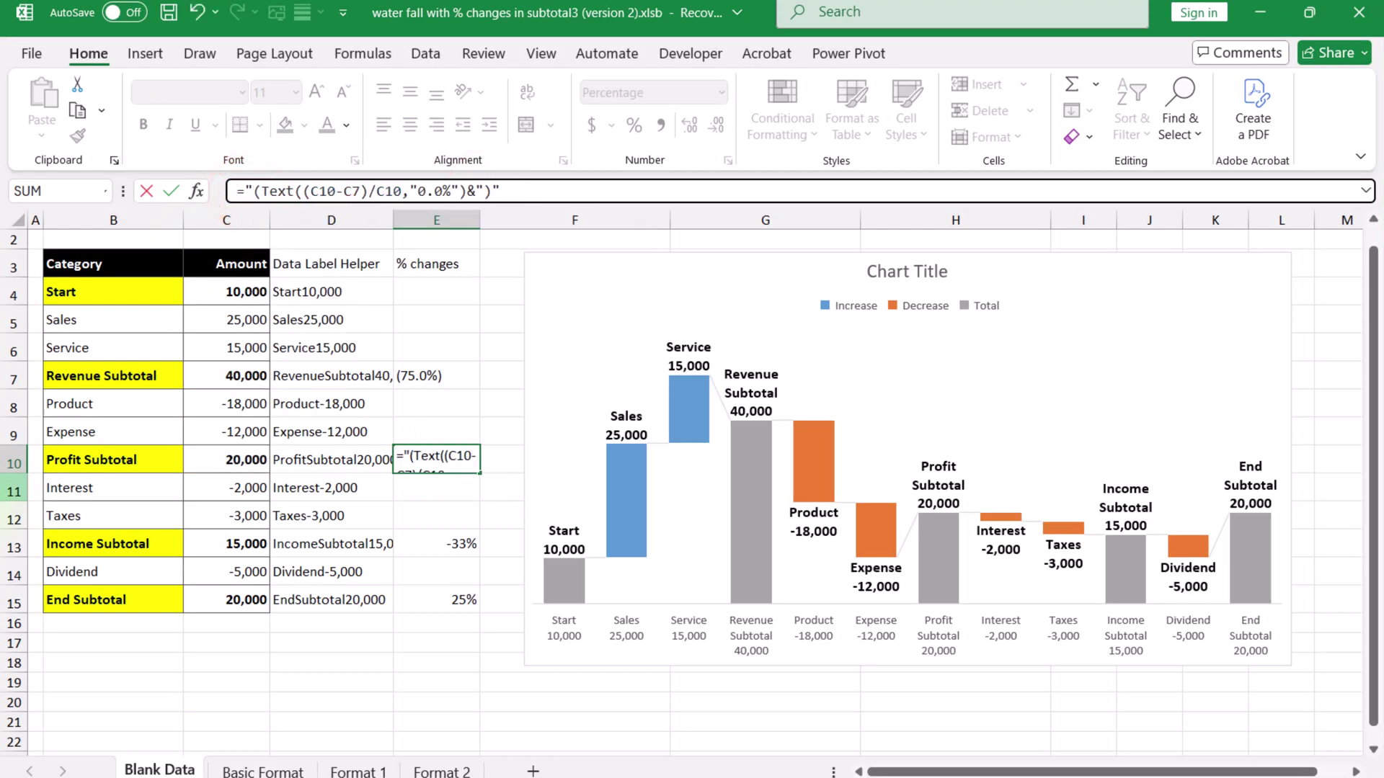
left_click(448, 537)
Copy E10's formula into E13 and E15, then check the E7, E10 and E13 formulas
left_click(436, 459)
key("ctrl+c")
left_click(448, 537)
key("ctrl+v")
left_click(457, 598)
key("ctrl+v")
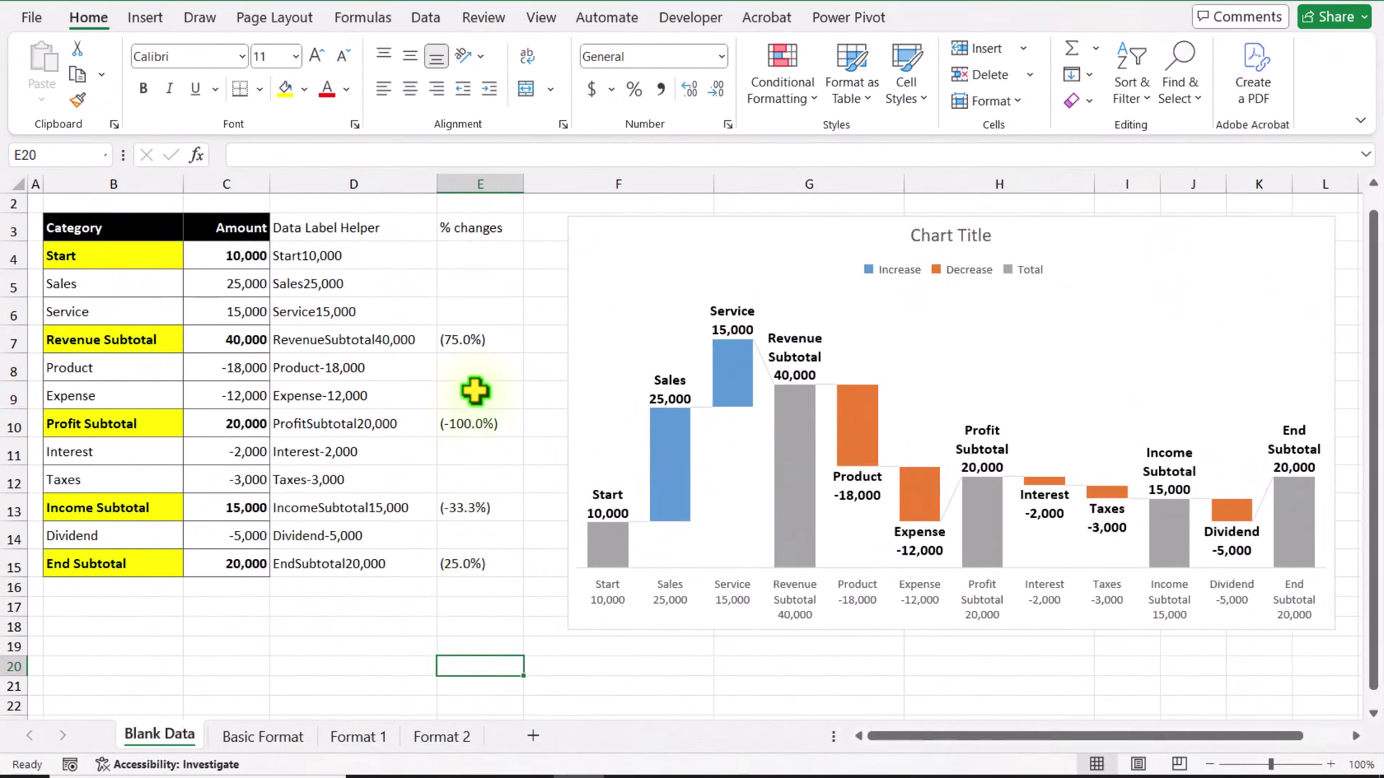
left_click(479, 347)
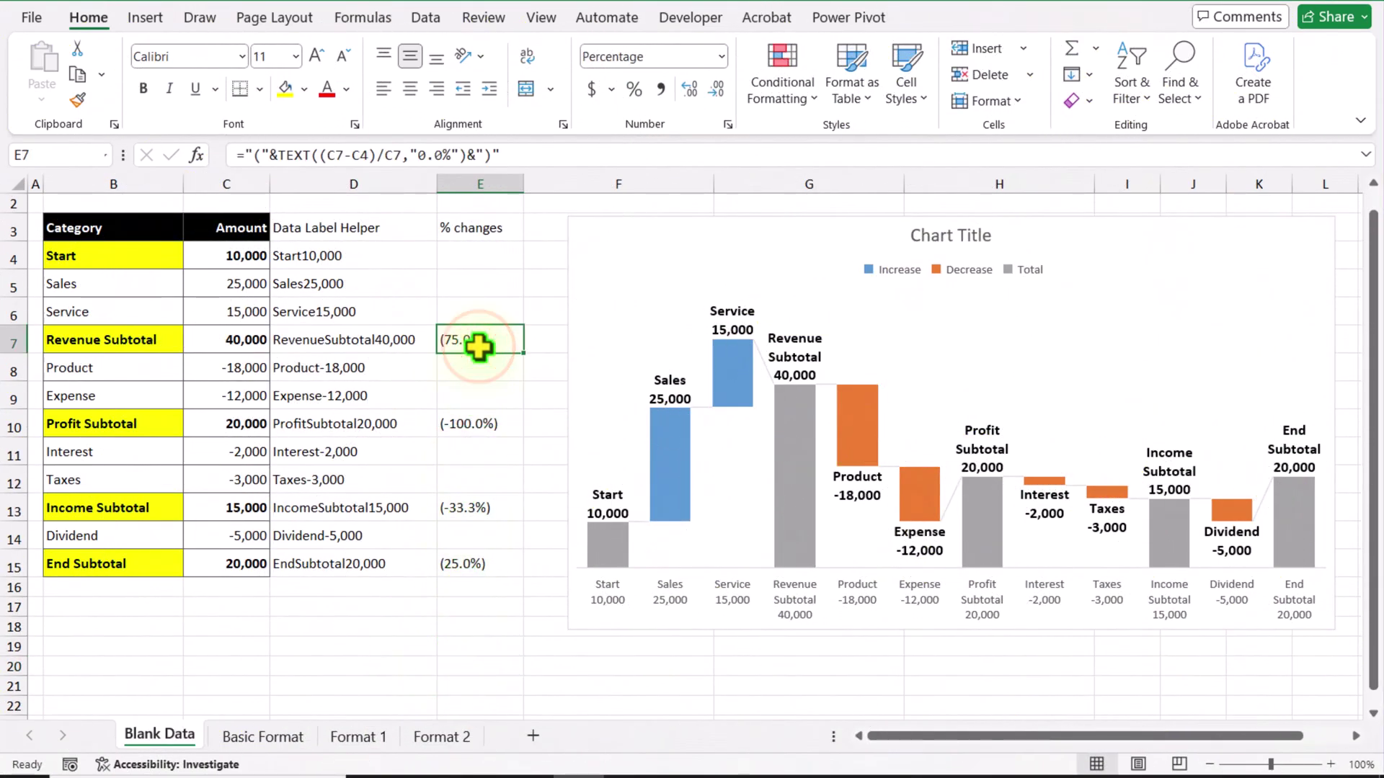
left_click(462, 429)
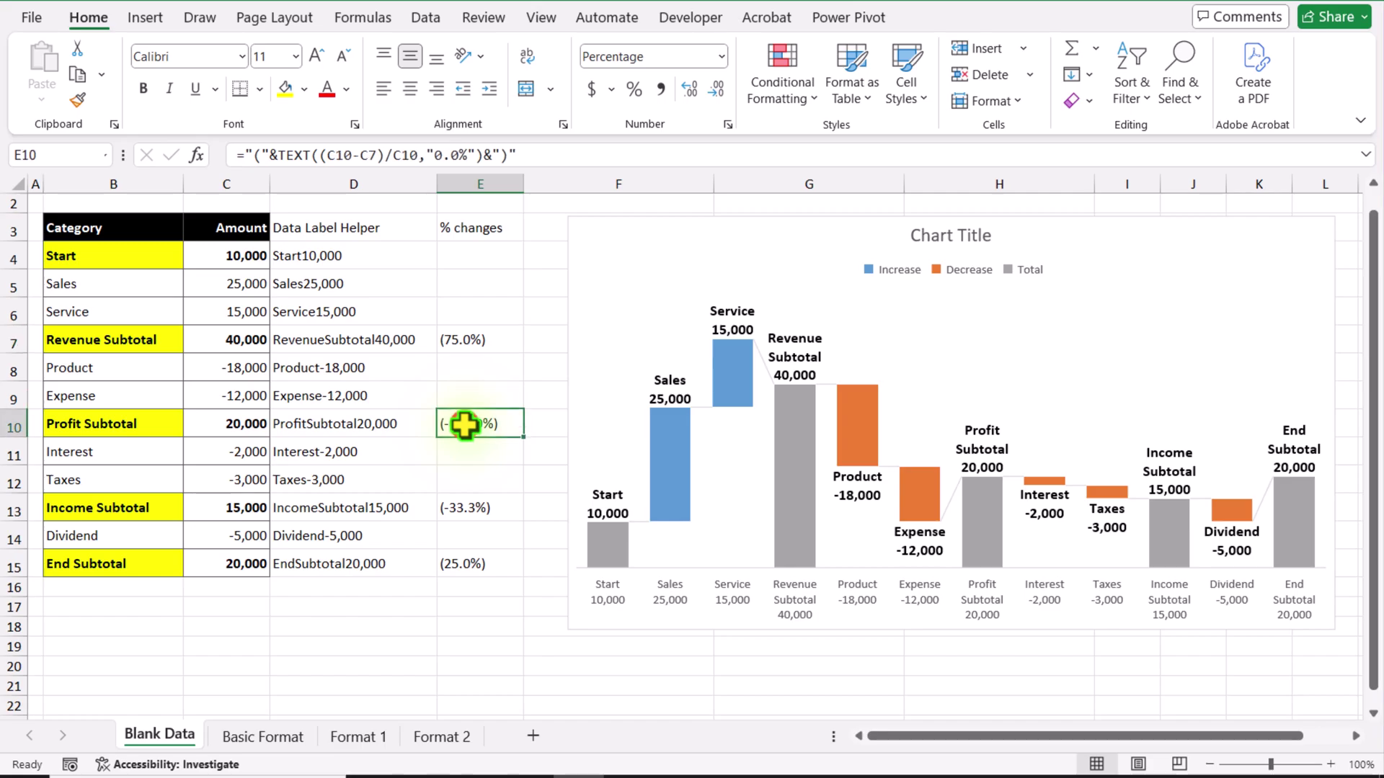
left_click(484, 508)
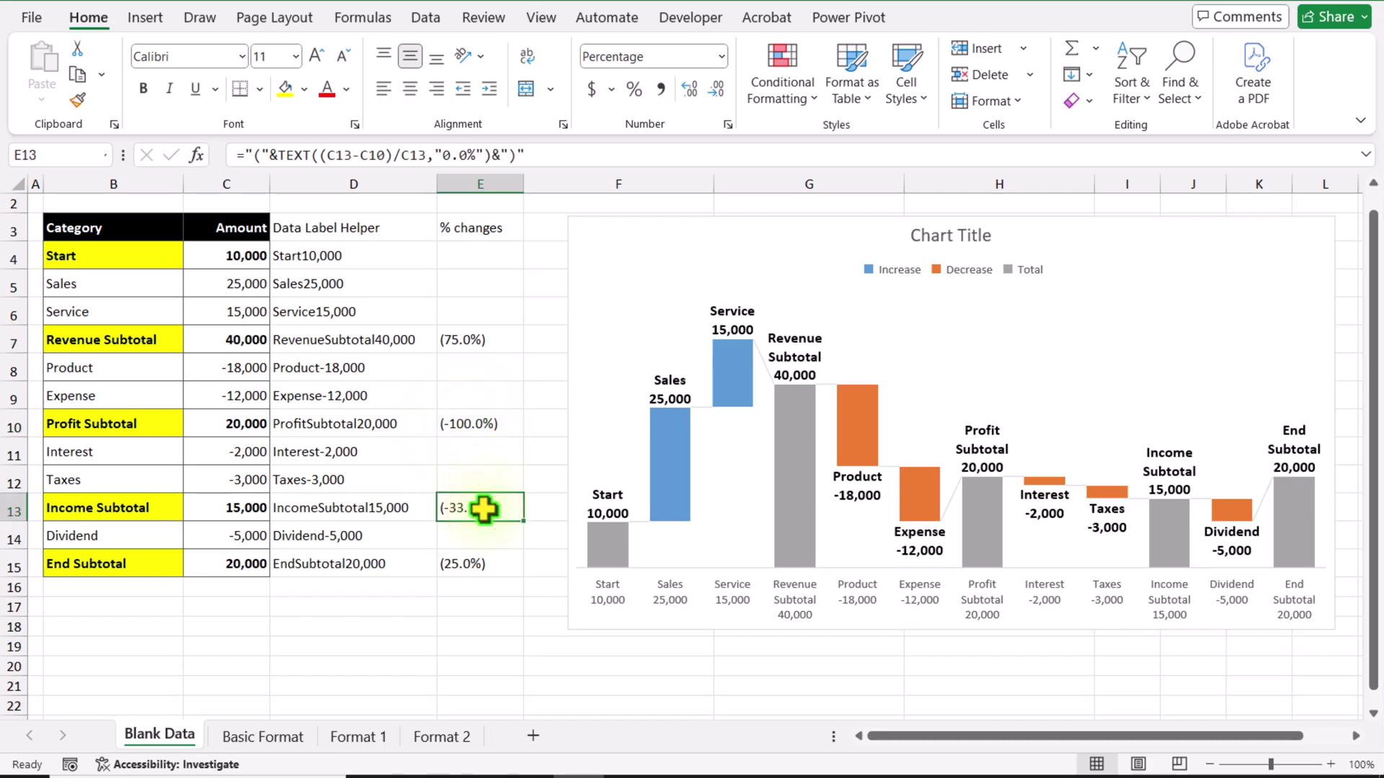
left_click(376, 341)
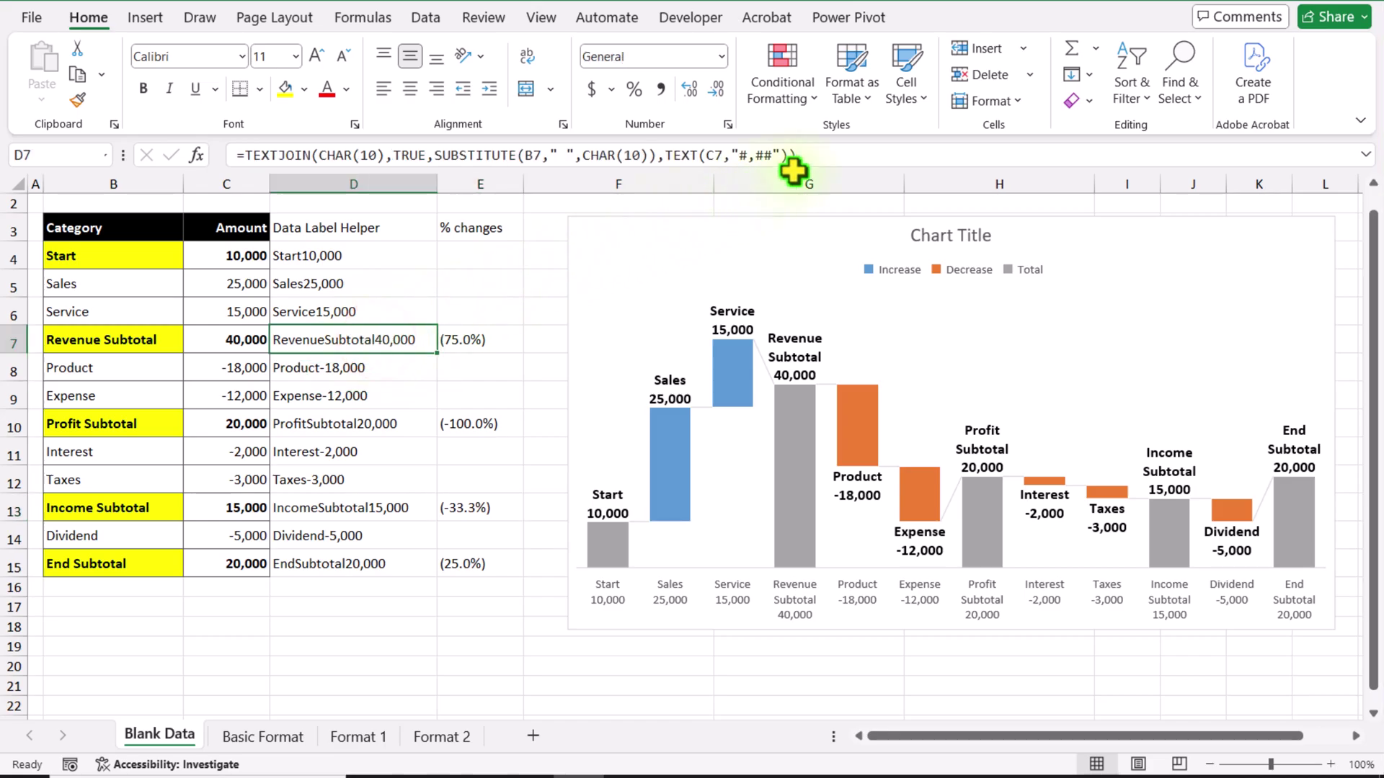
Add E7 as a final argument to D7's TEXTJOIN label formula
left_click(843, 153)
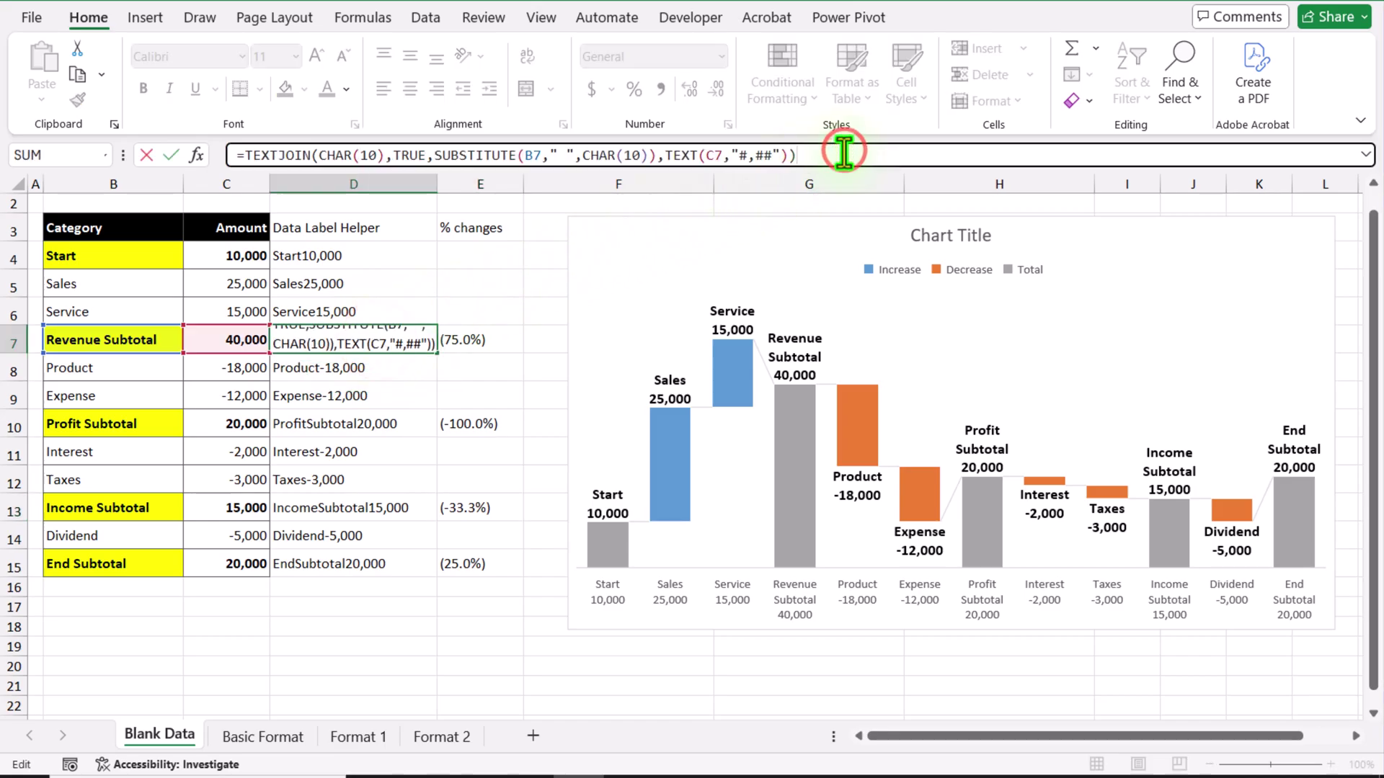
key("BackSpace")
type(",")
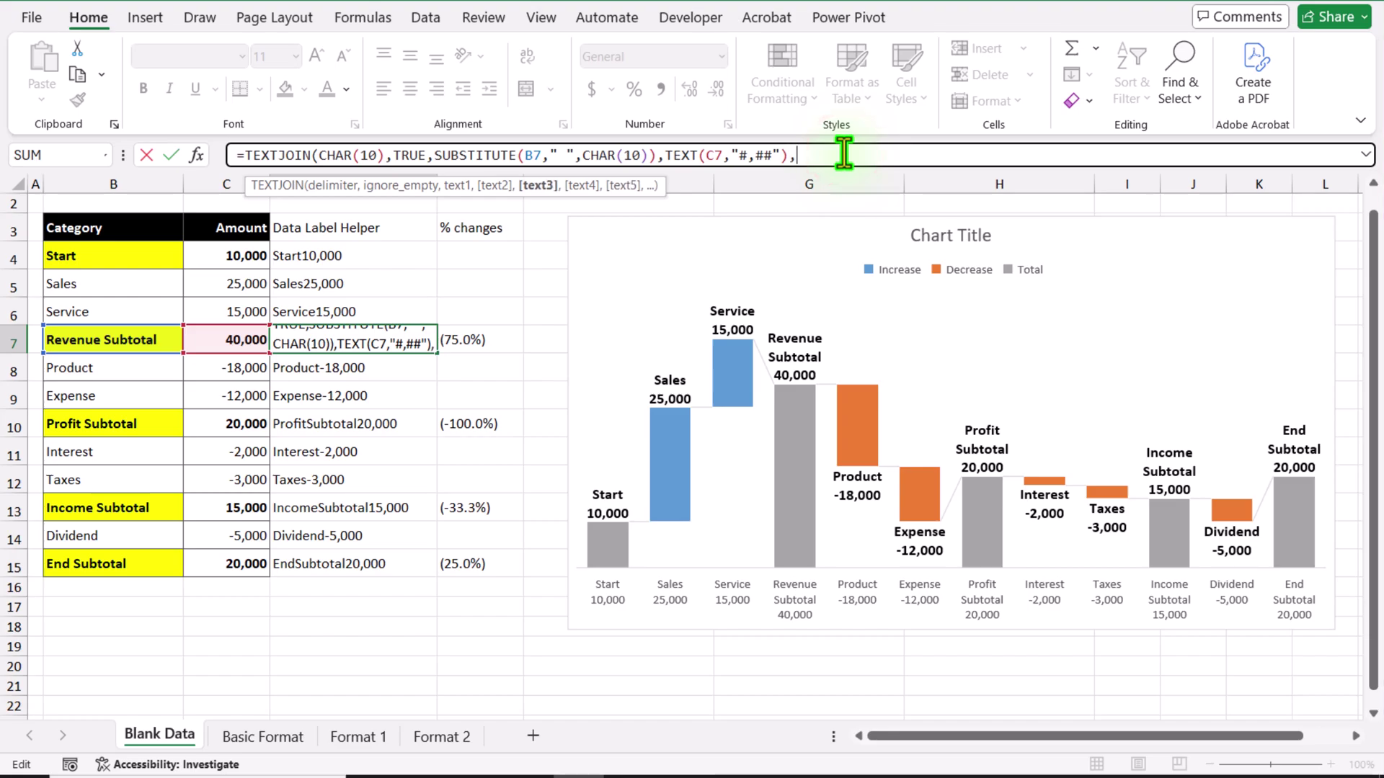
left_click(501, 342)
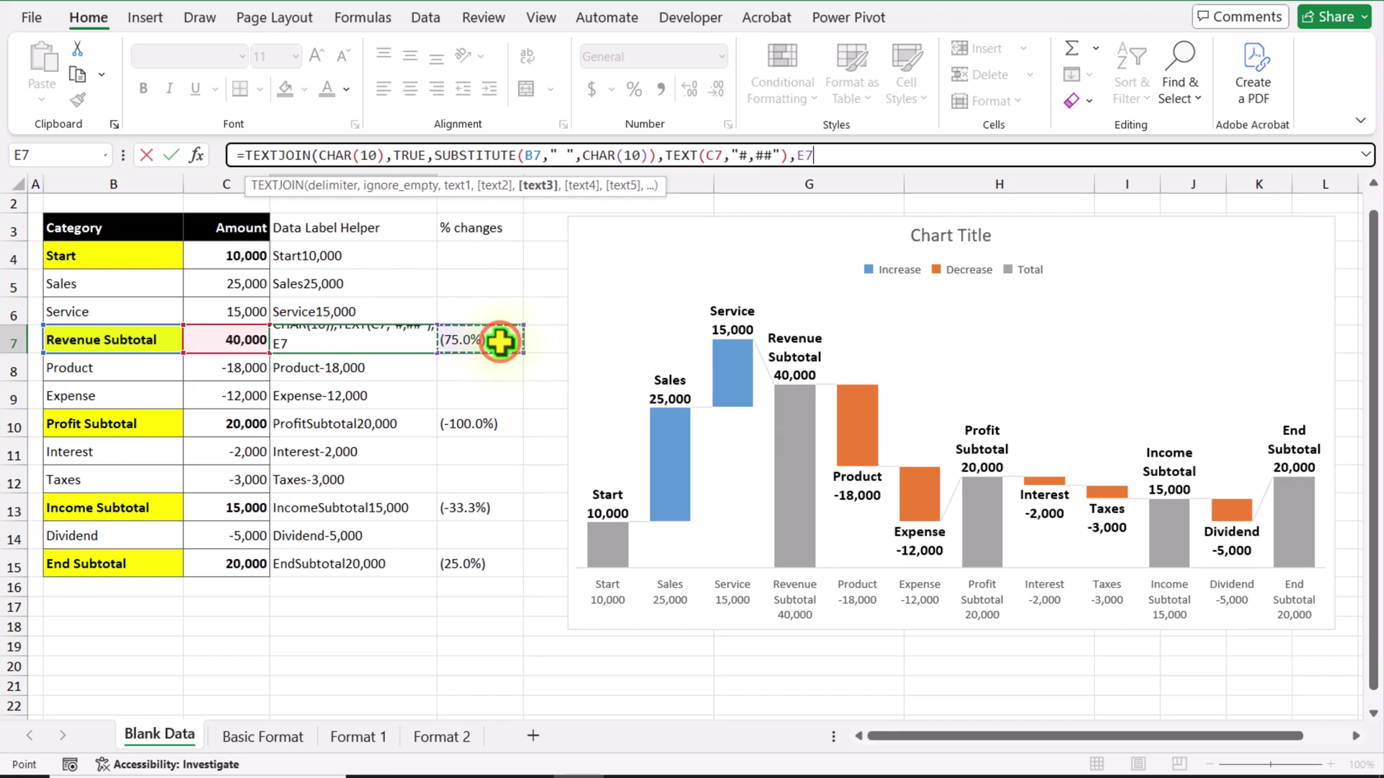
type(")")
key("Return")
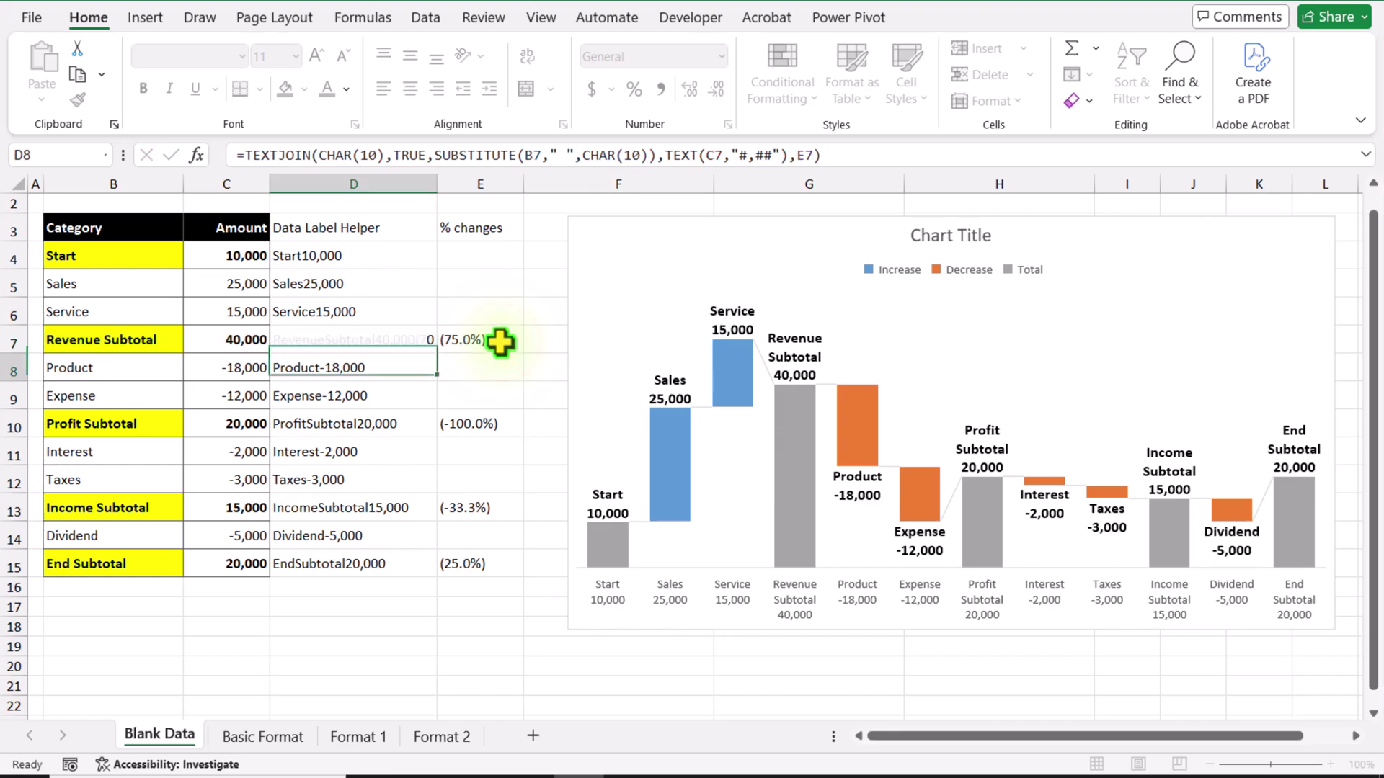
Copy D7's label formula into D10 and D13
left_click(418, 342)
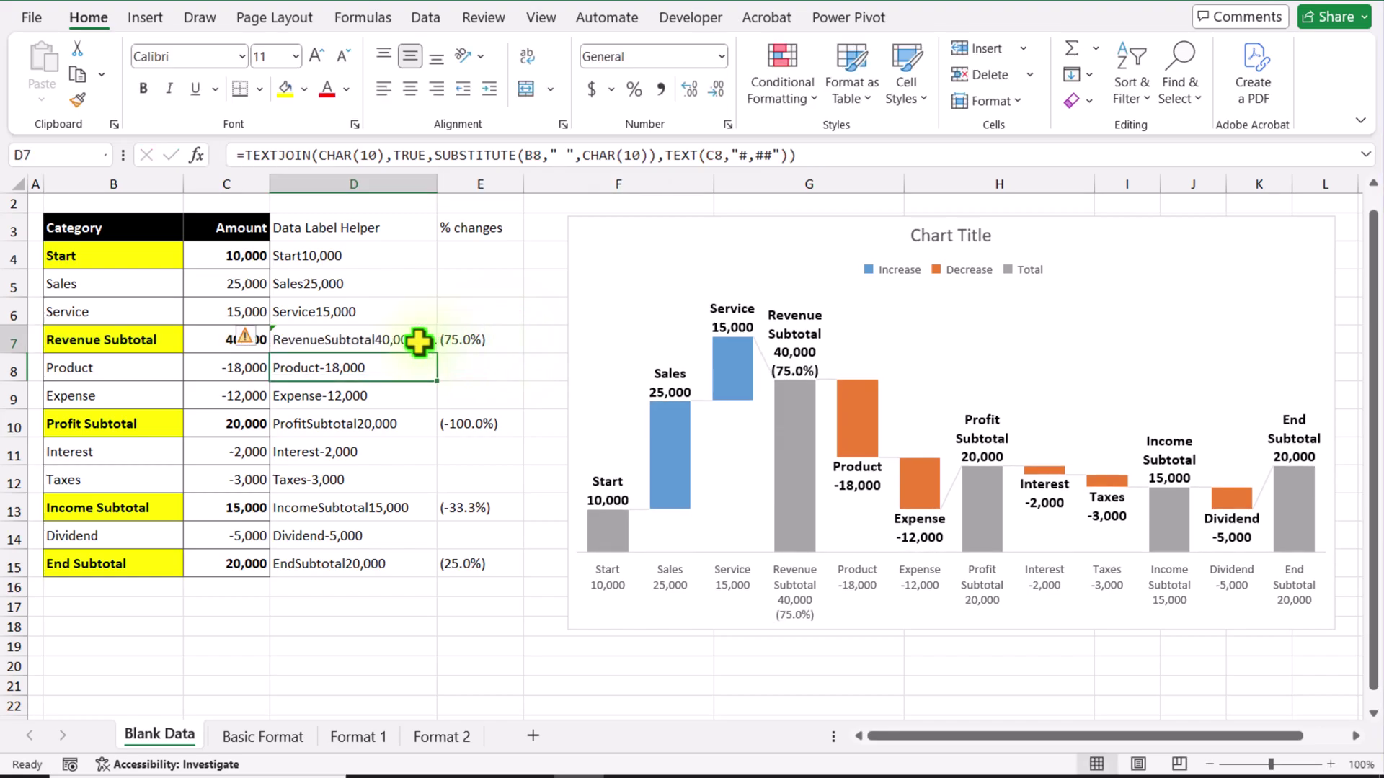
key("ctrl+c")
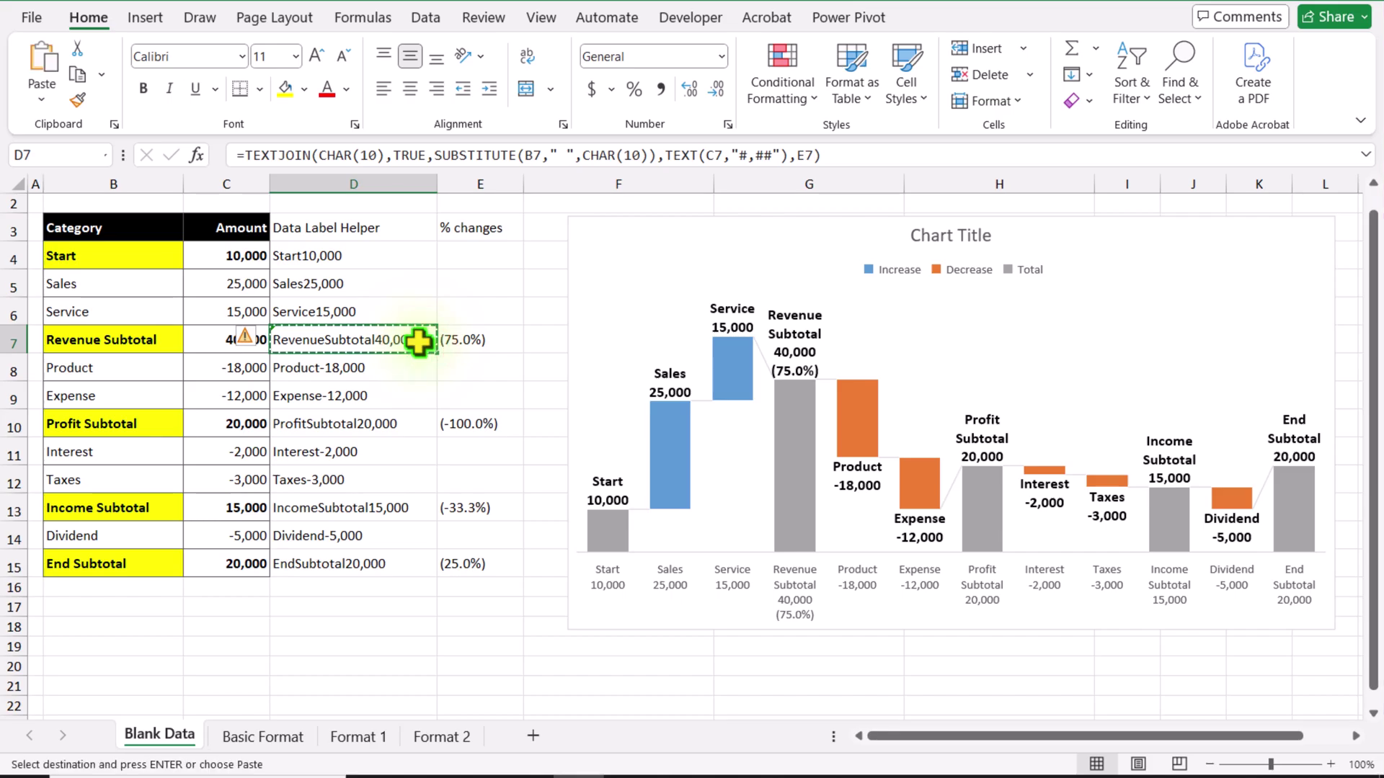
left_click(407, 418)
key("ctrl+v")
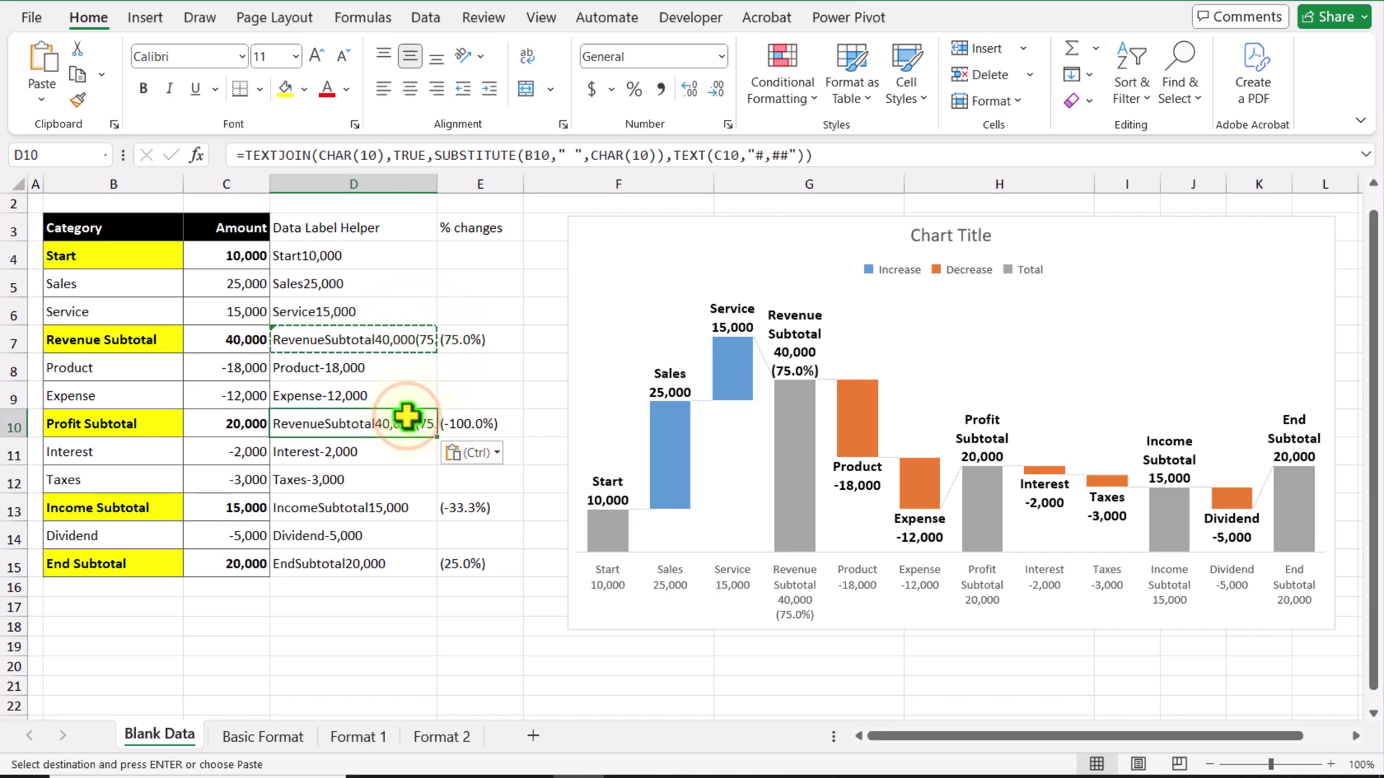
left_click(401, 565)
key("ctrl+v")
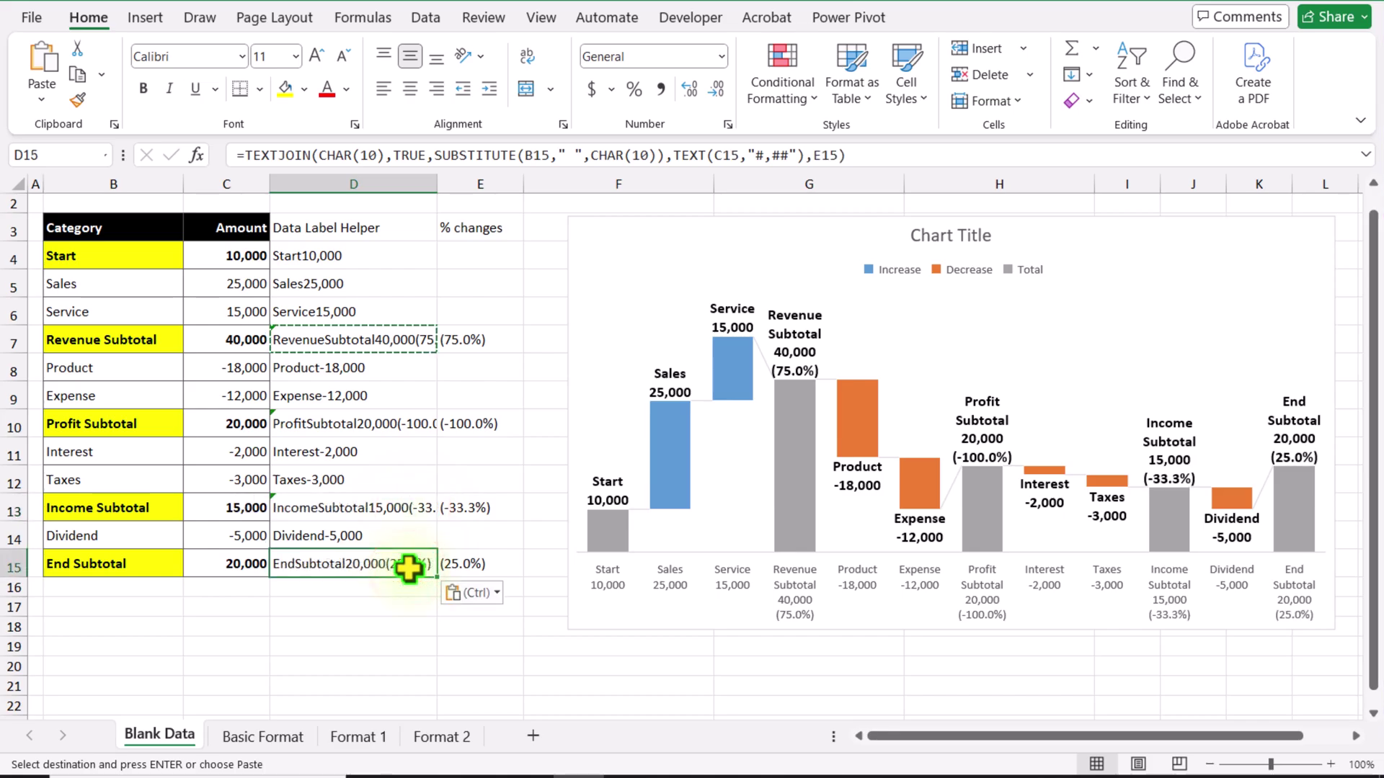
left_click(518, 670)
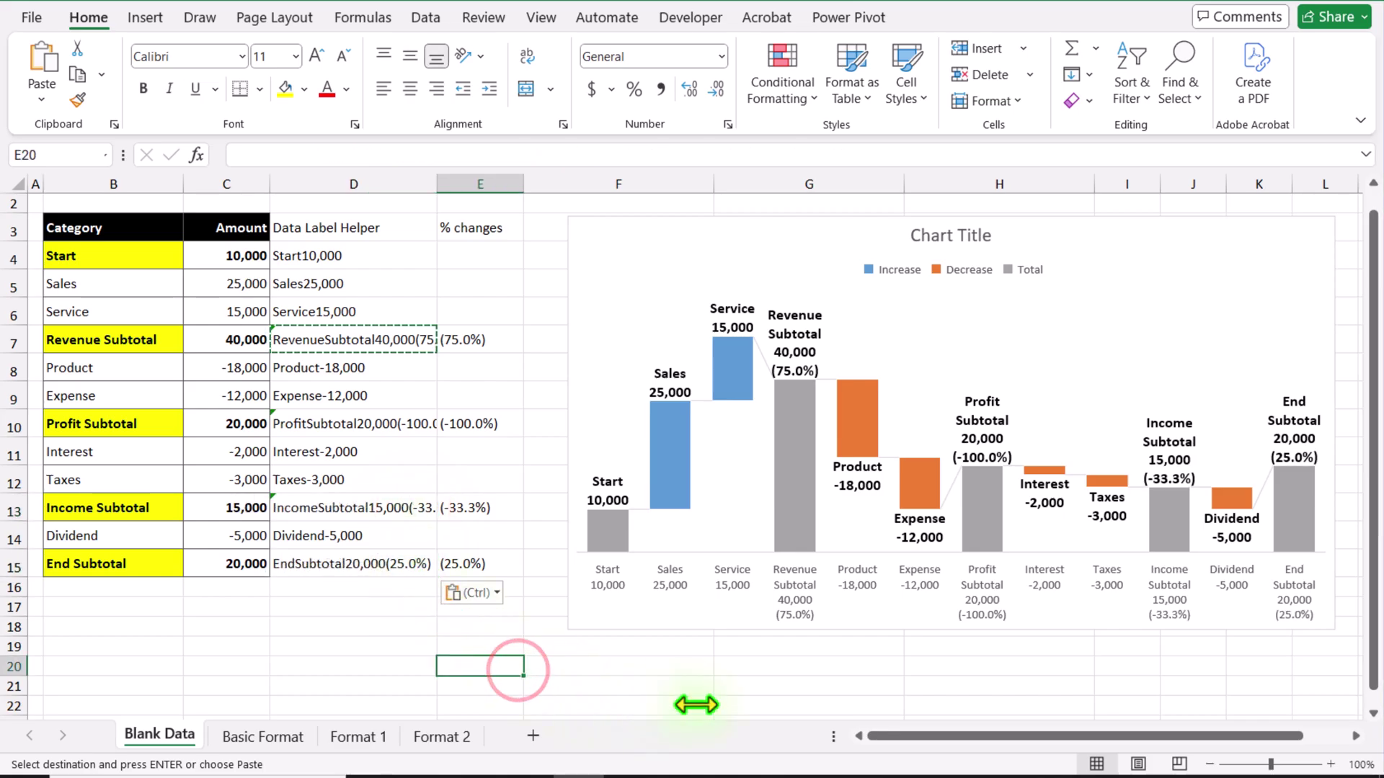
Set the waterfall data series gap width to 10%
left_click_drag(901, 736, 924, 741)
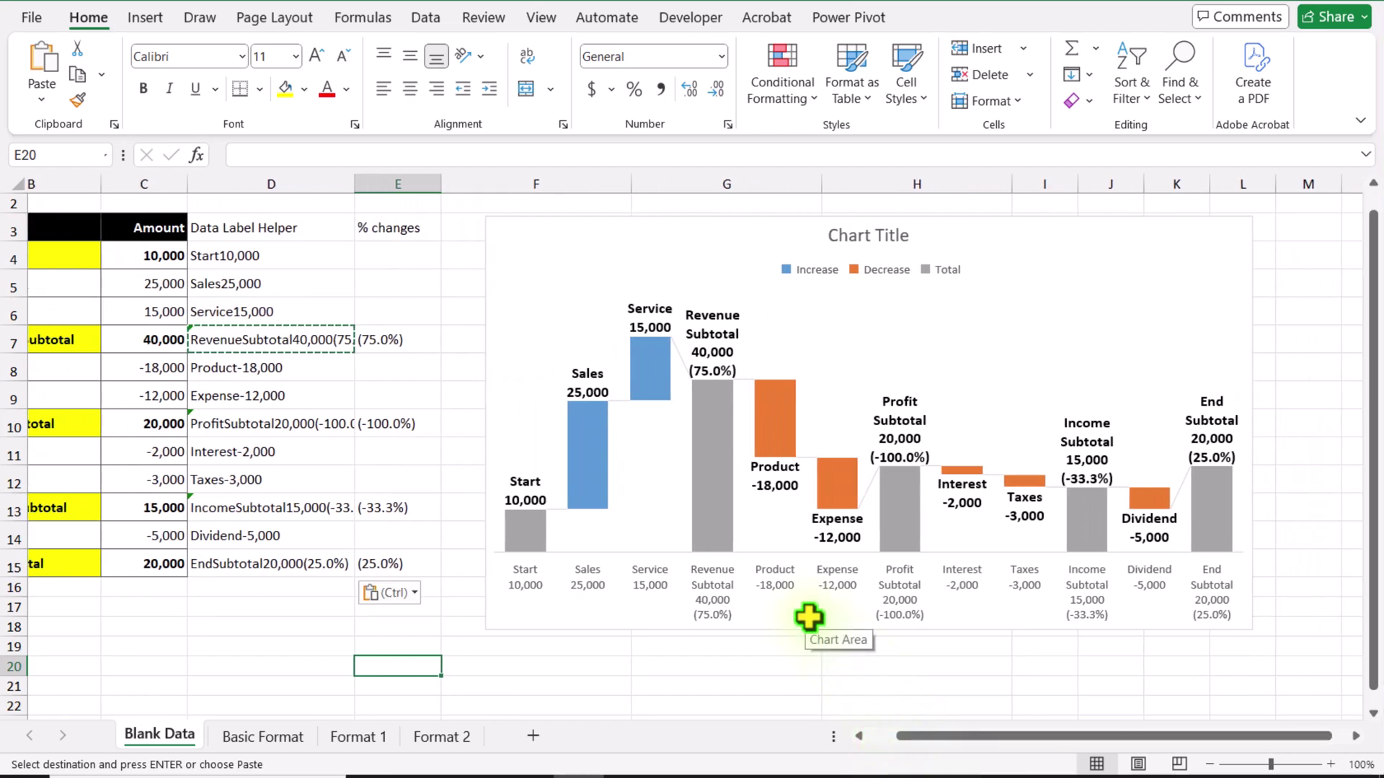
mouse_move(717, 451)
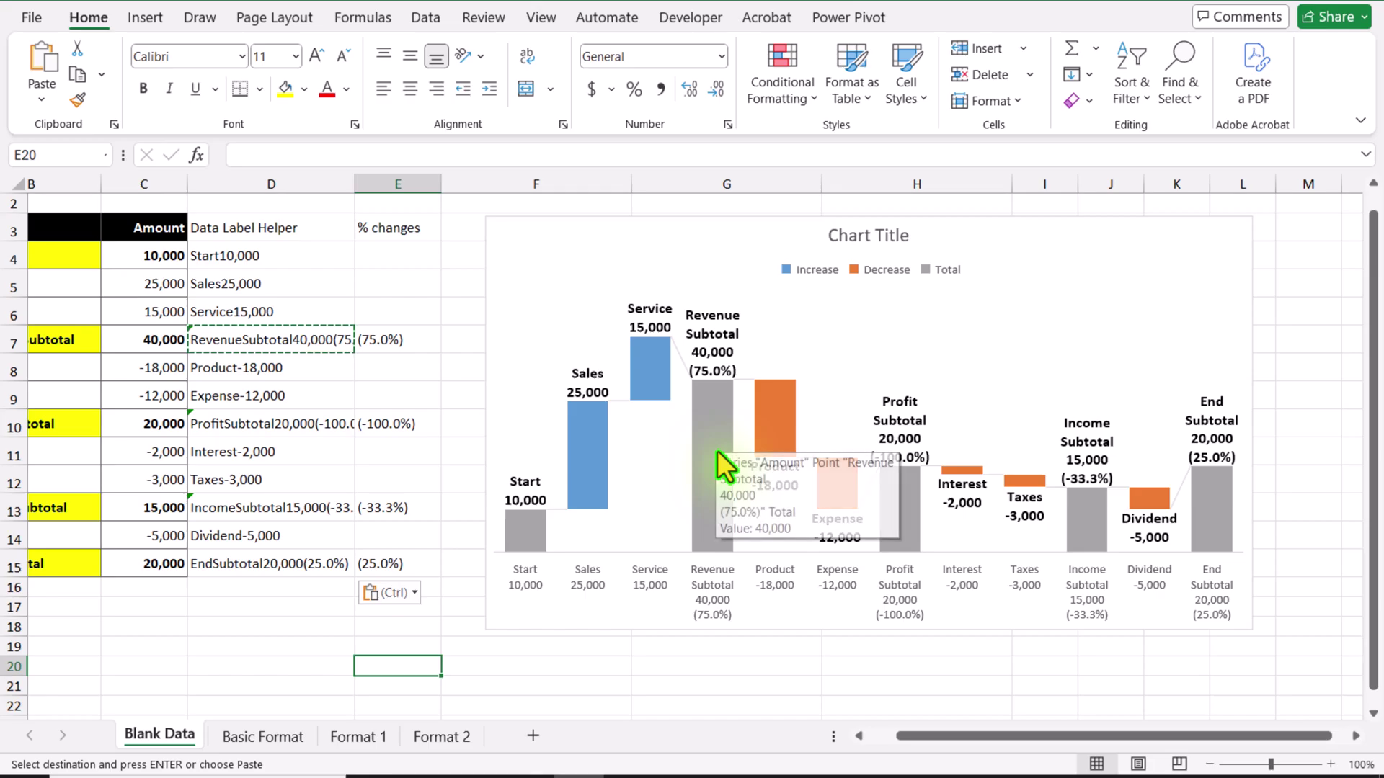
right_click(707, 529)
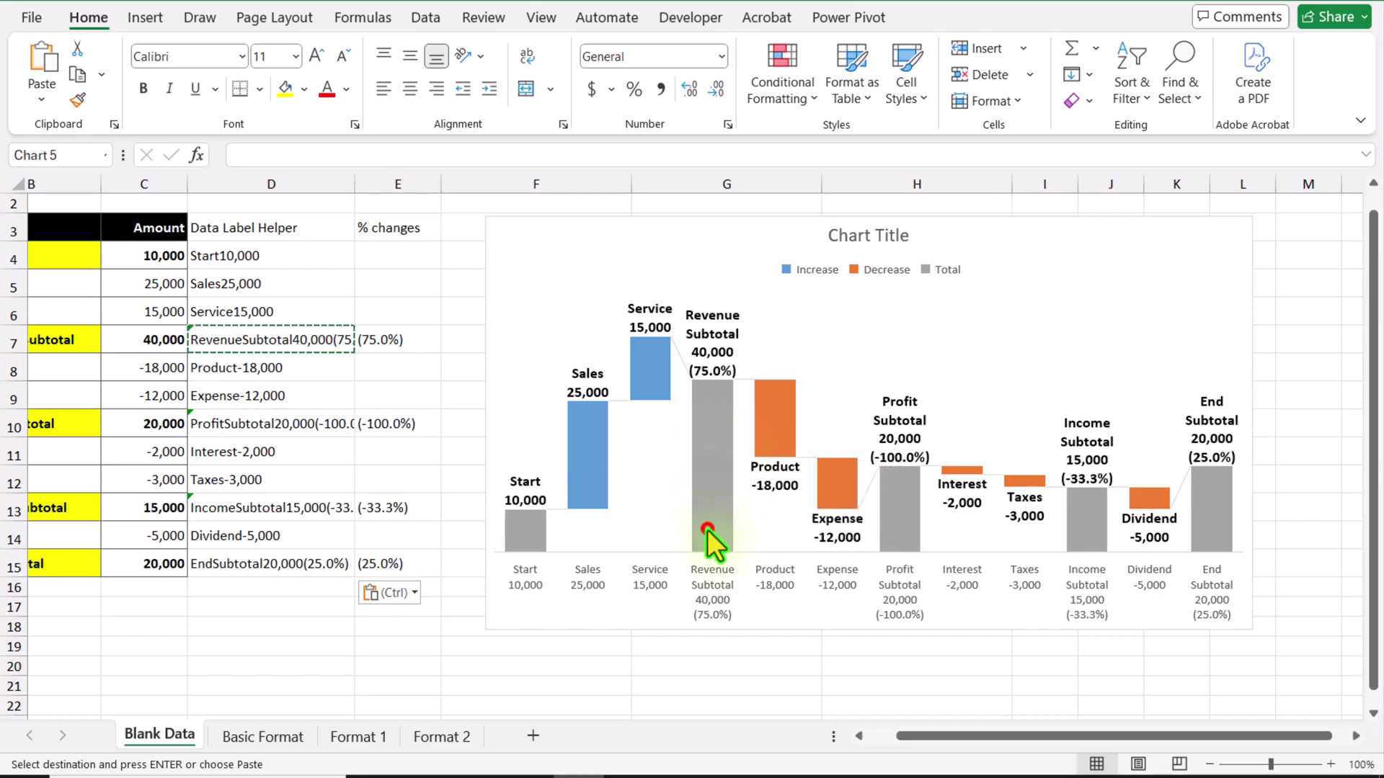
left_click(777, 517)
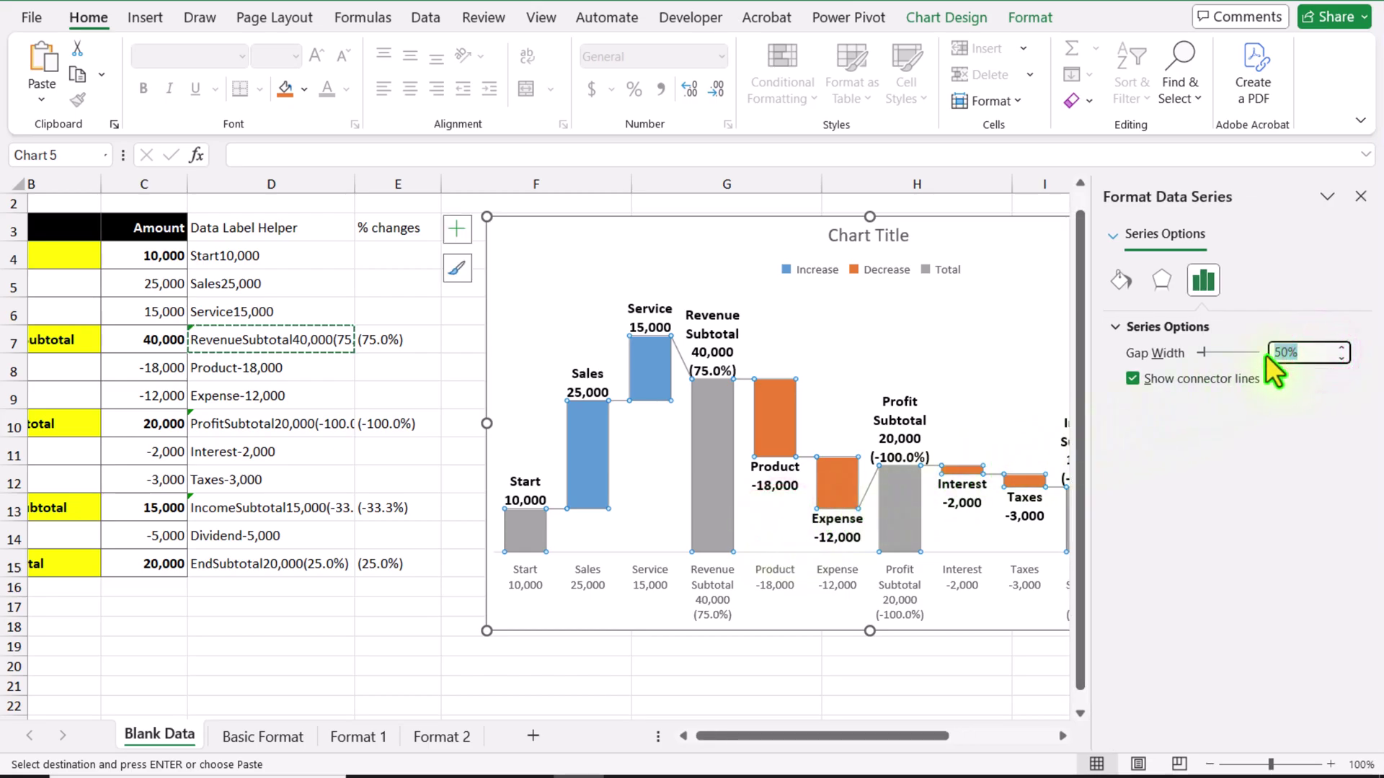
key("Return")
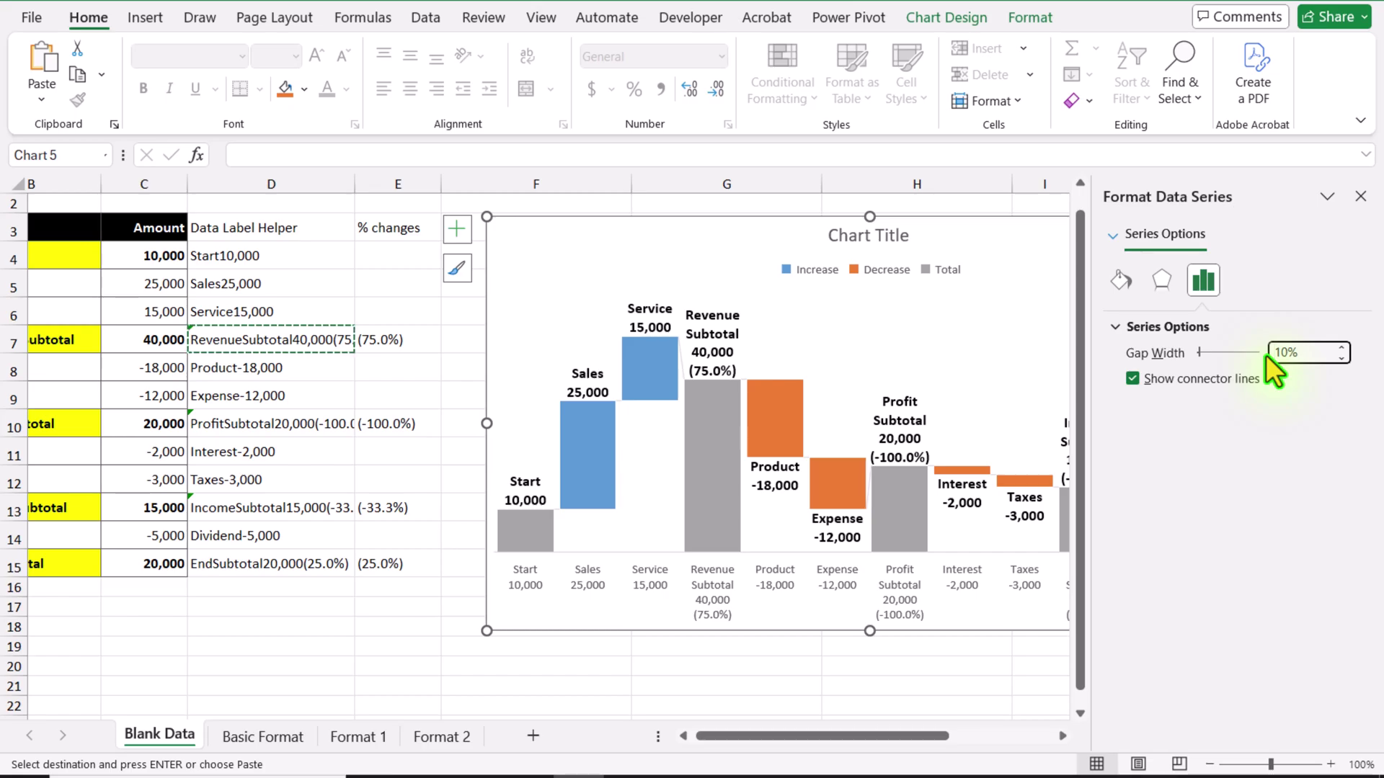
Delete the chart's horizontal category axis
left_click(722, 596)
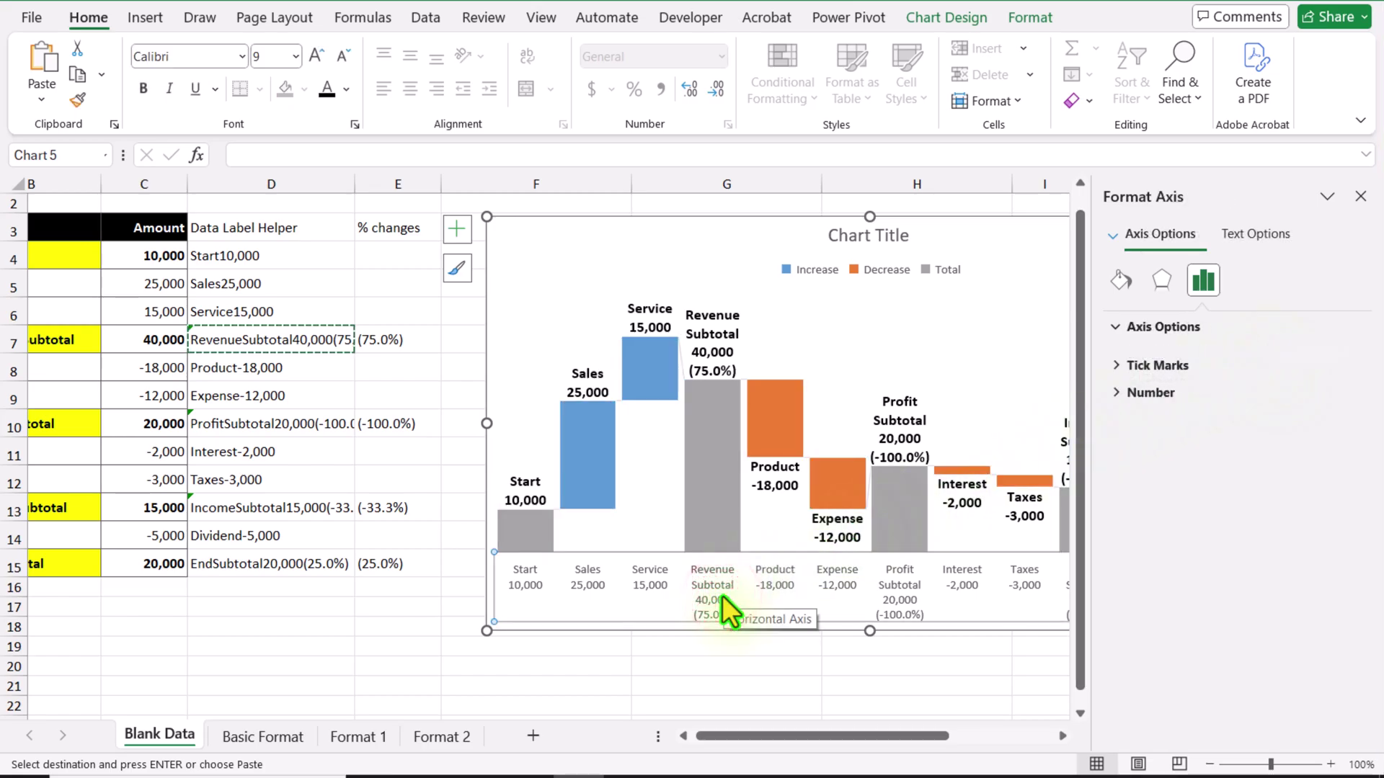
key("Delete")
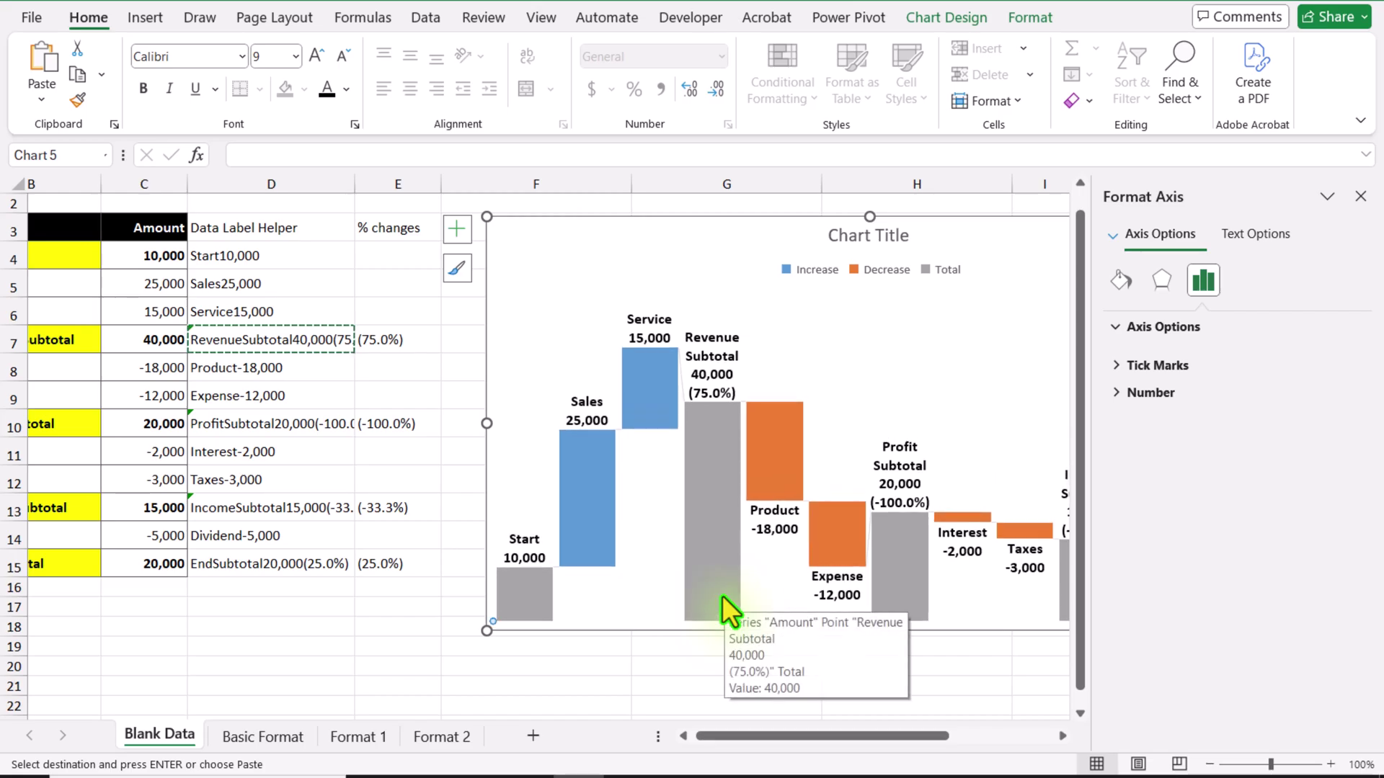
left_click(1361, 196)
Copy the Blank Data sheet and turn the chart's primary horizontal axis back on
left_click(1314, 421)
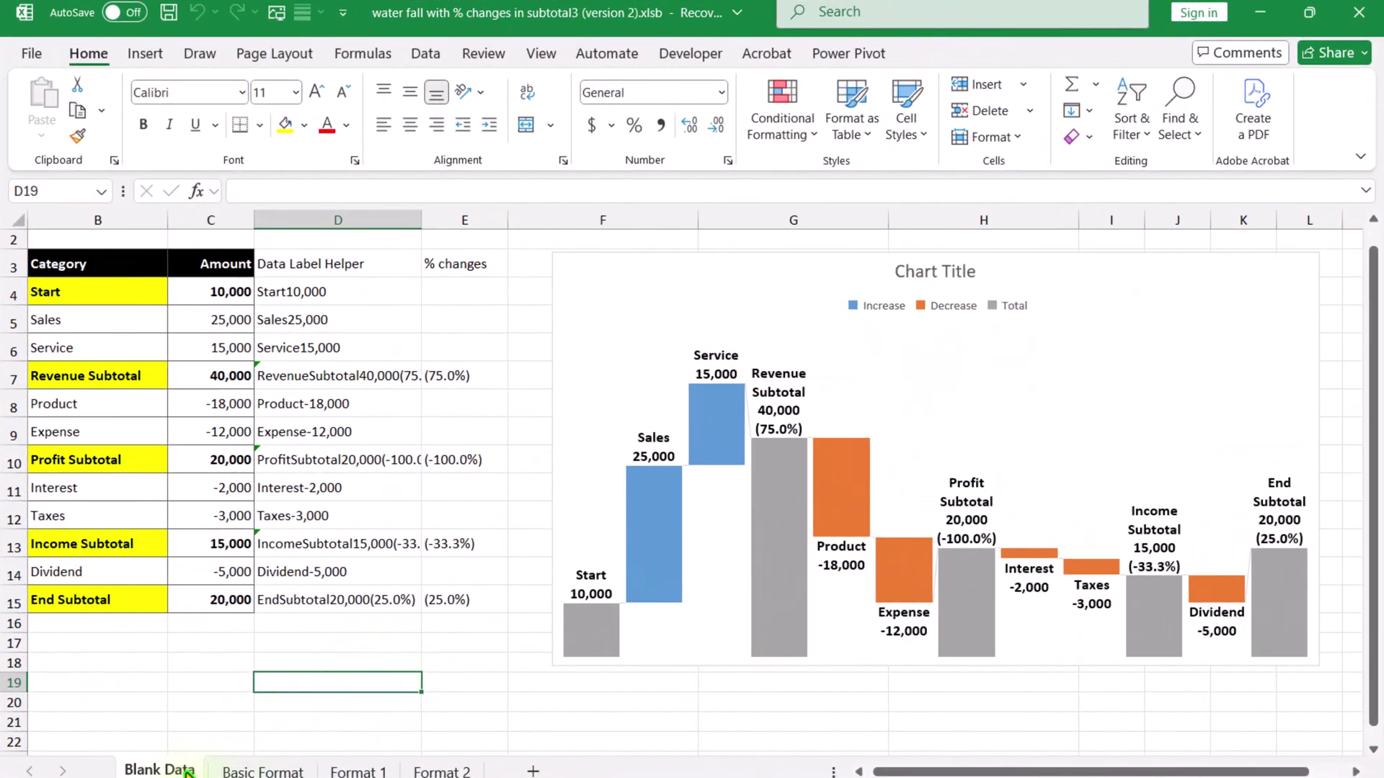
left_click_drag(186, 771, 224, 771)
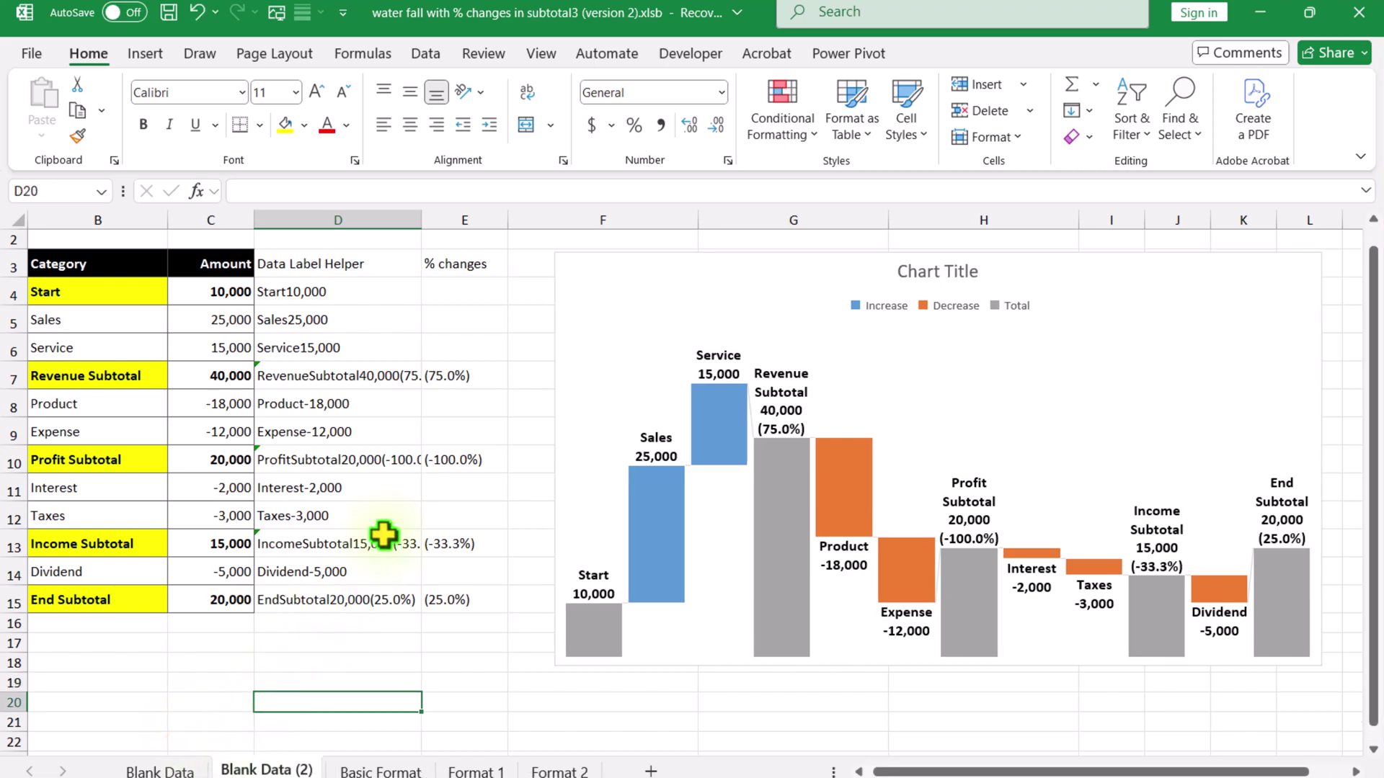
left_click(577, 256)
left_click(1348, 266)
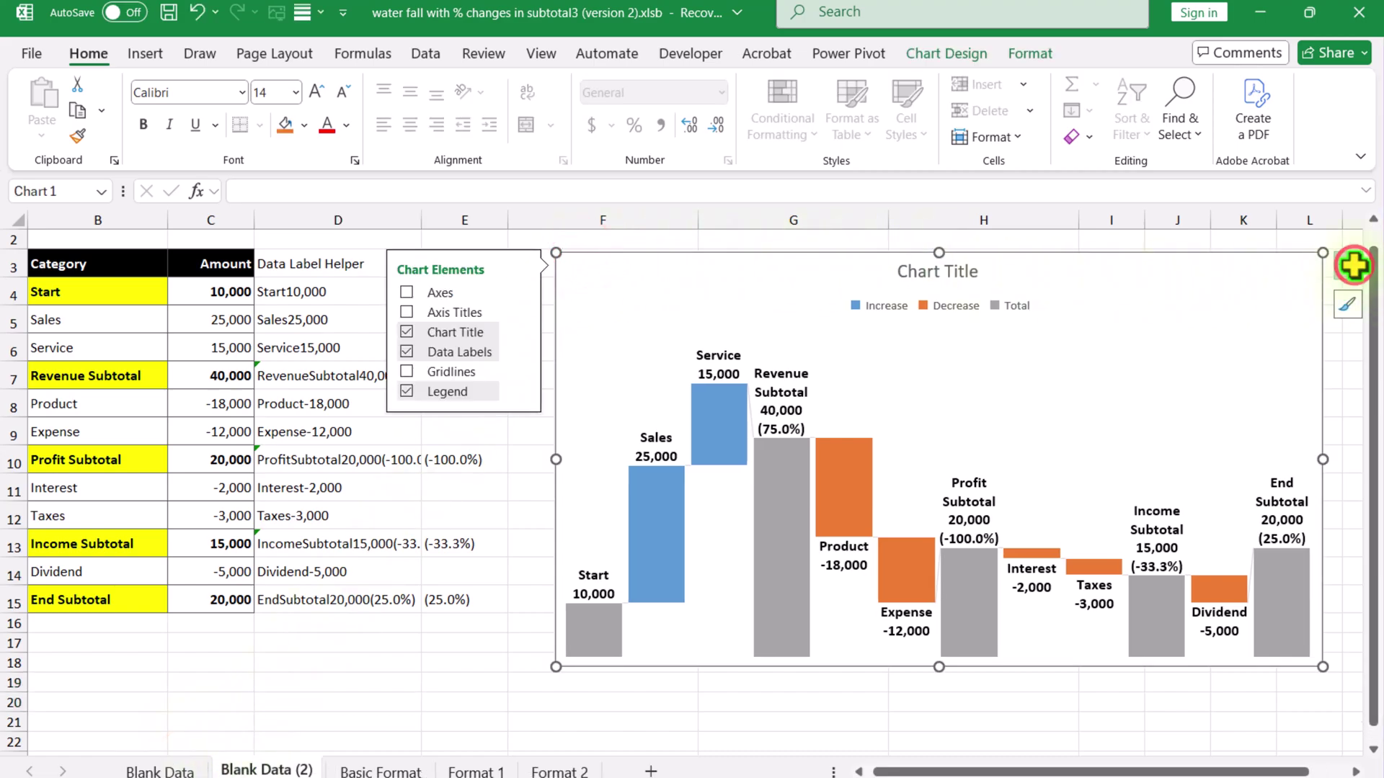
left_click(518, 292)
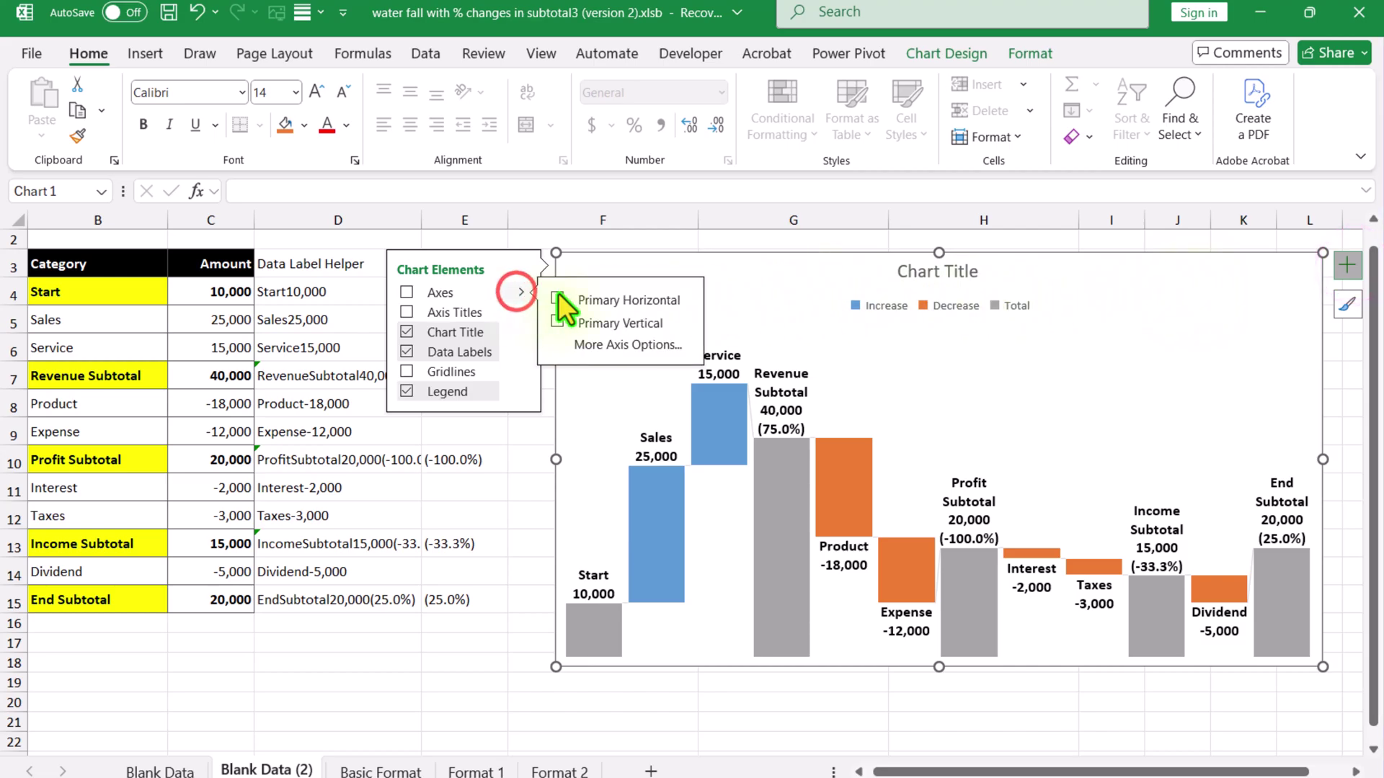
left_click(560, 296)
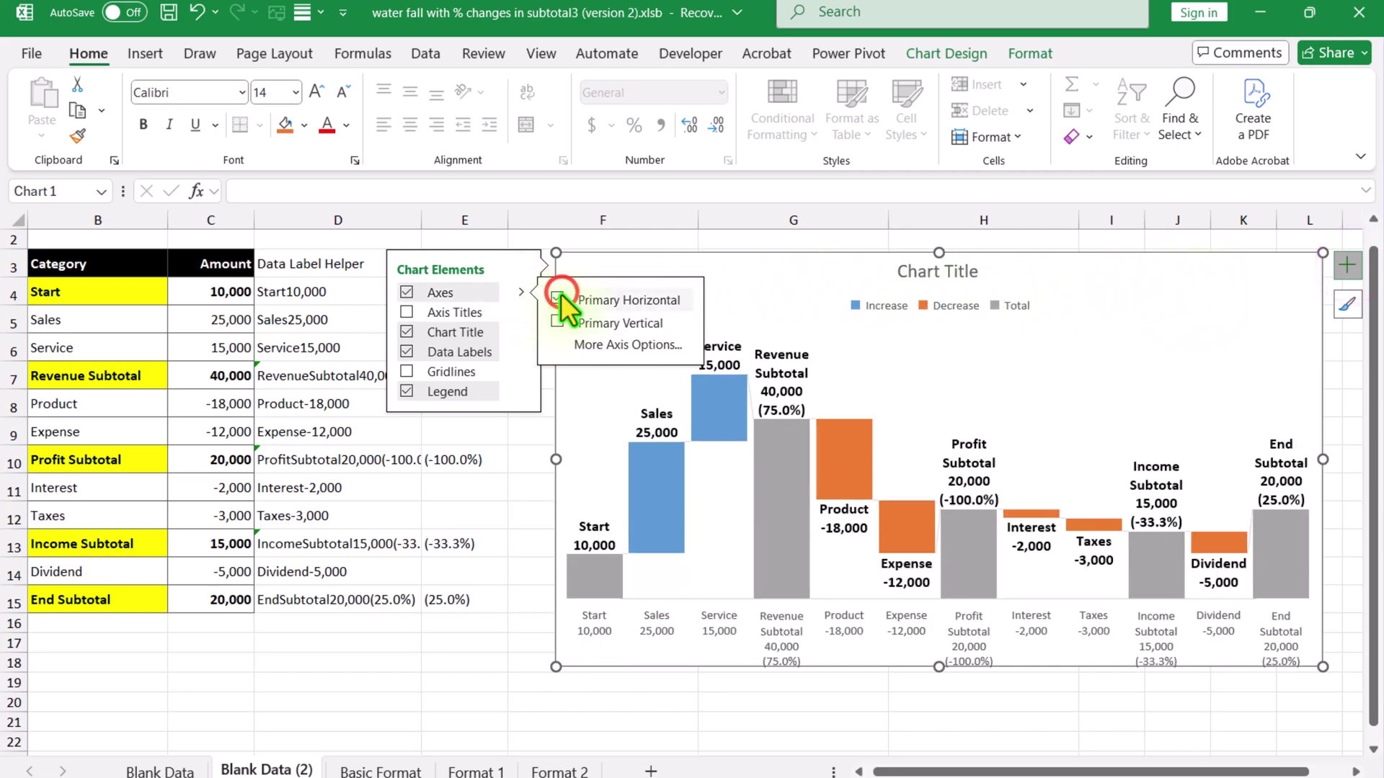
Make the bar data labels show Value only, without Category Name
left_click(512, 353)
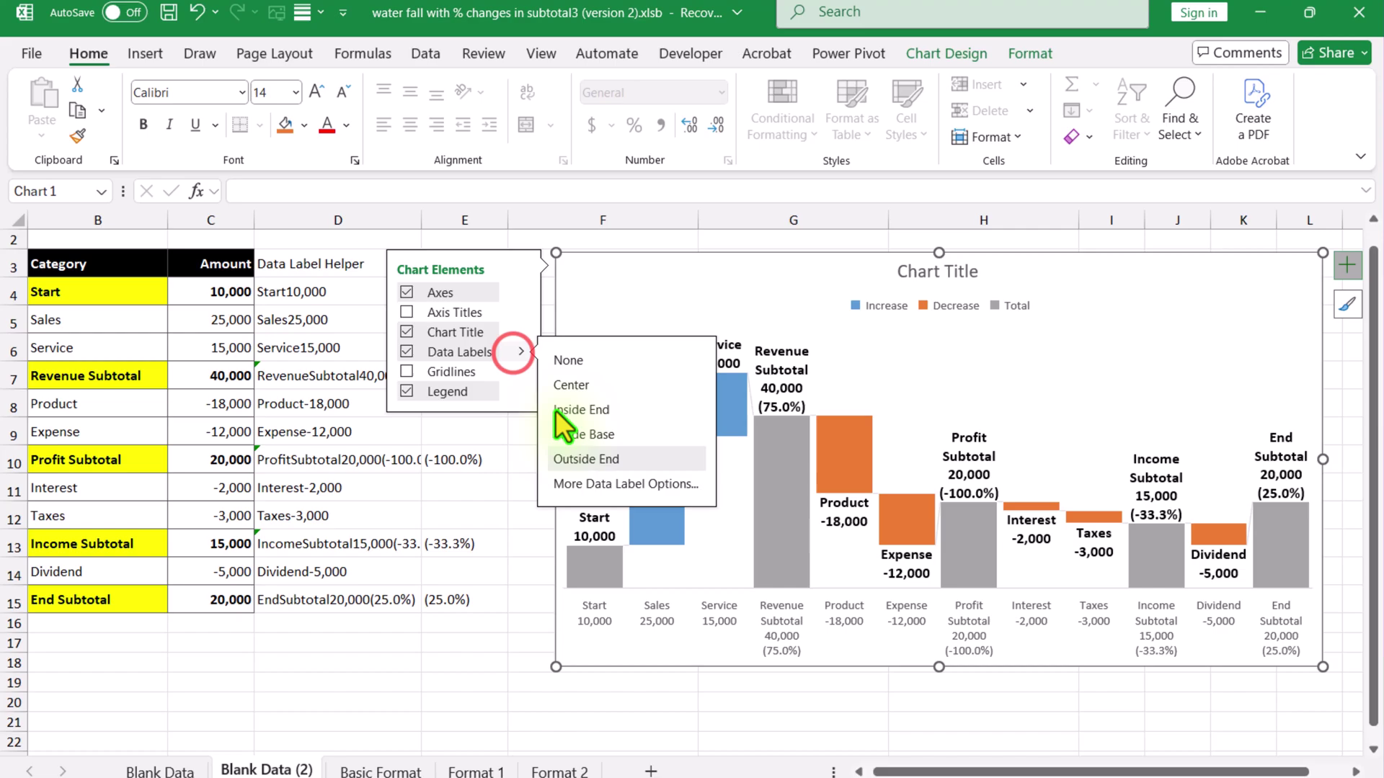
left_click(615, 488)
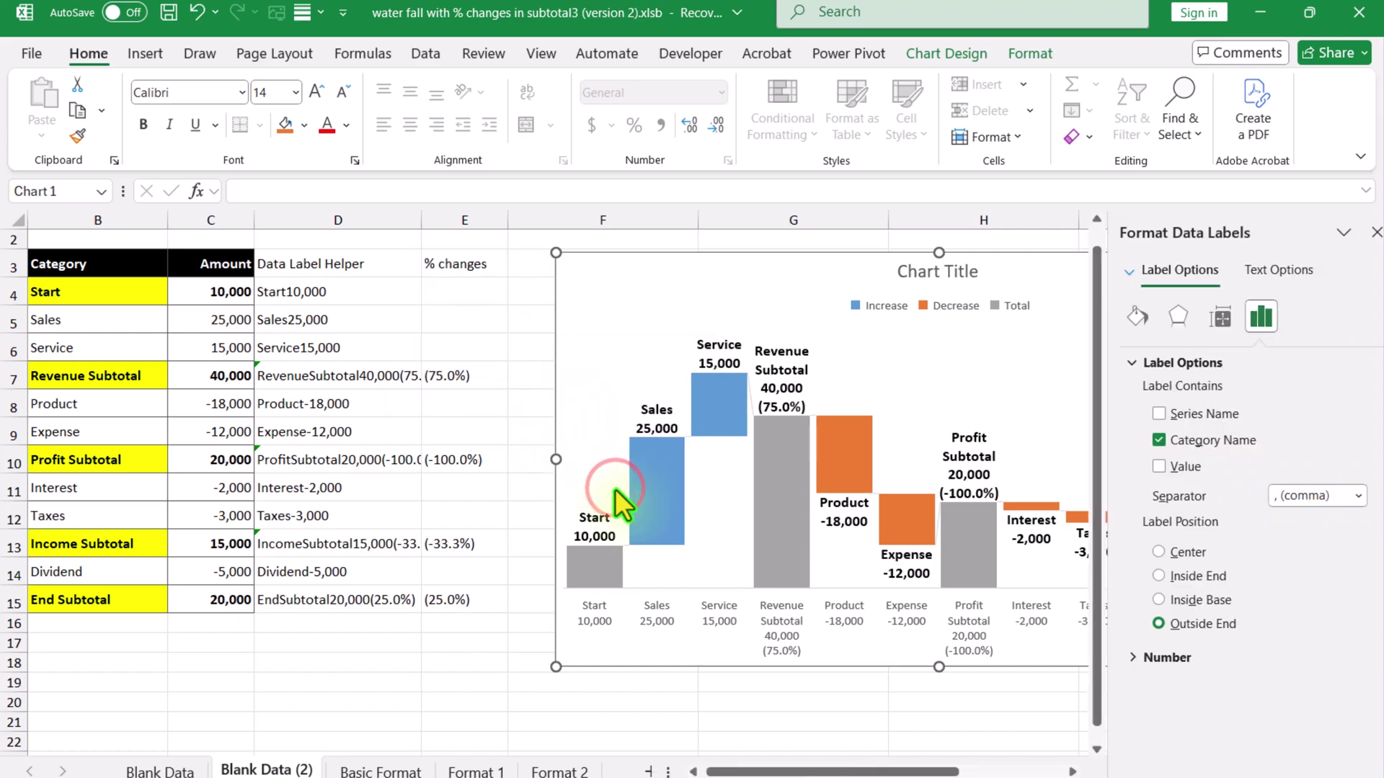
left_click(1174, 469)
left_click(1178, 443)
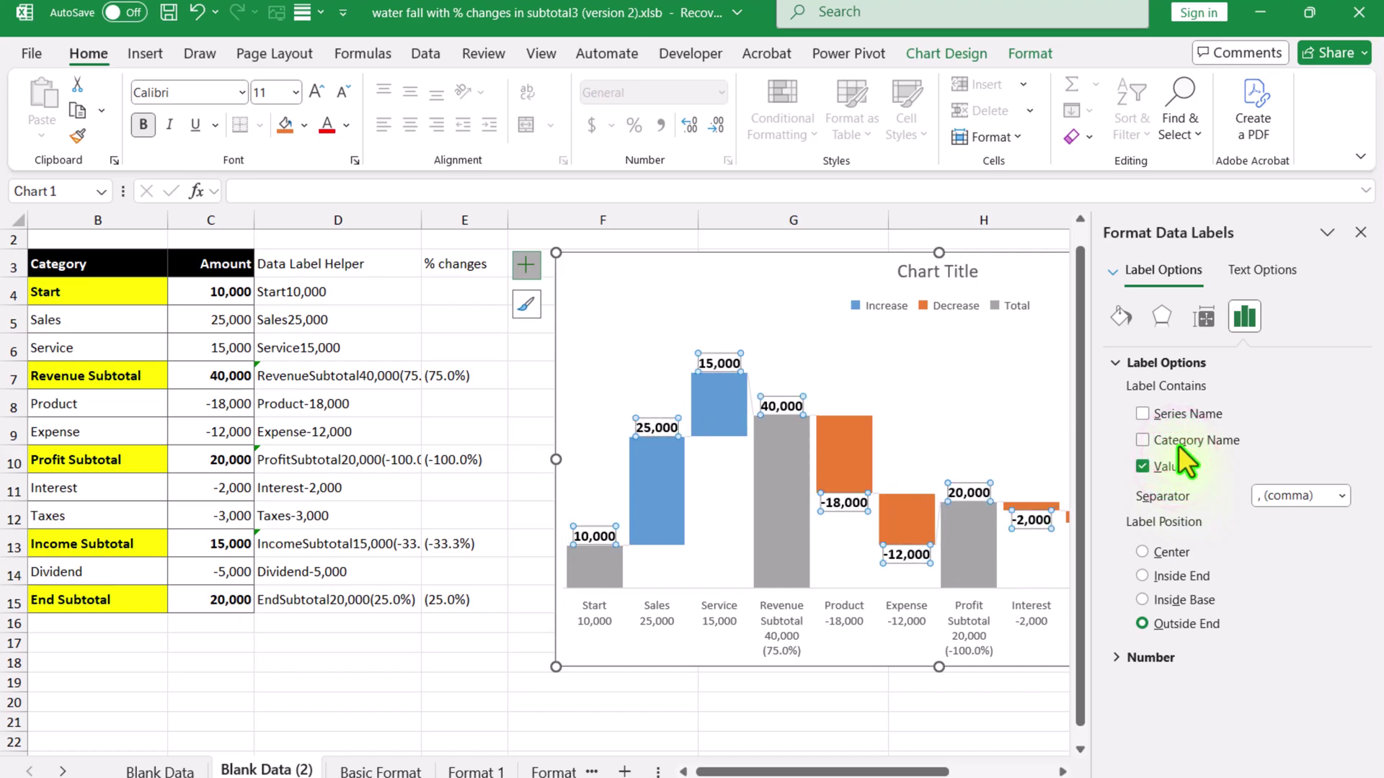
left_click(1361, 232)
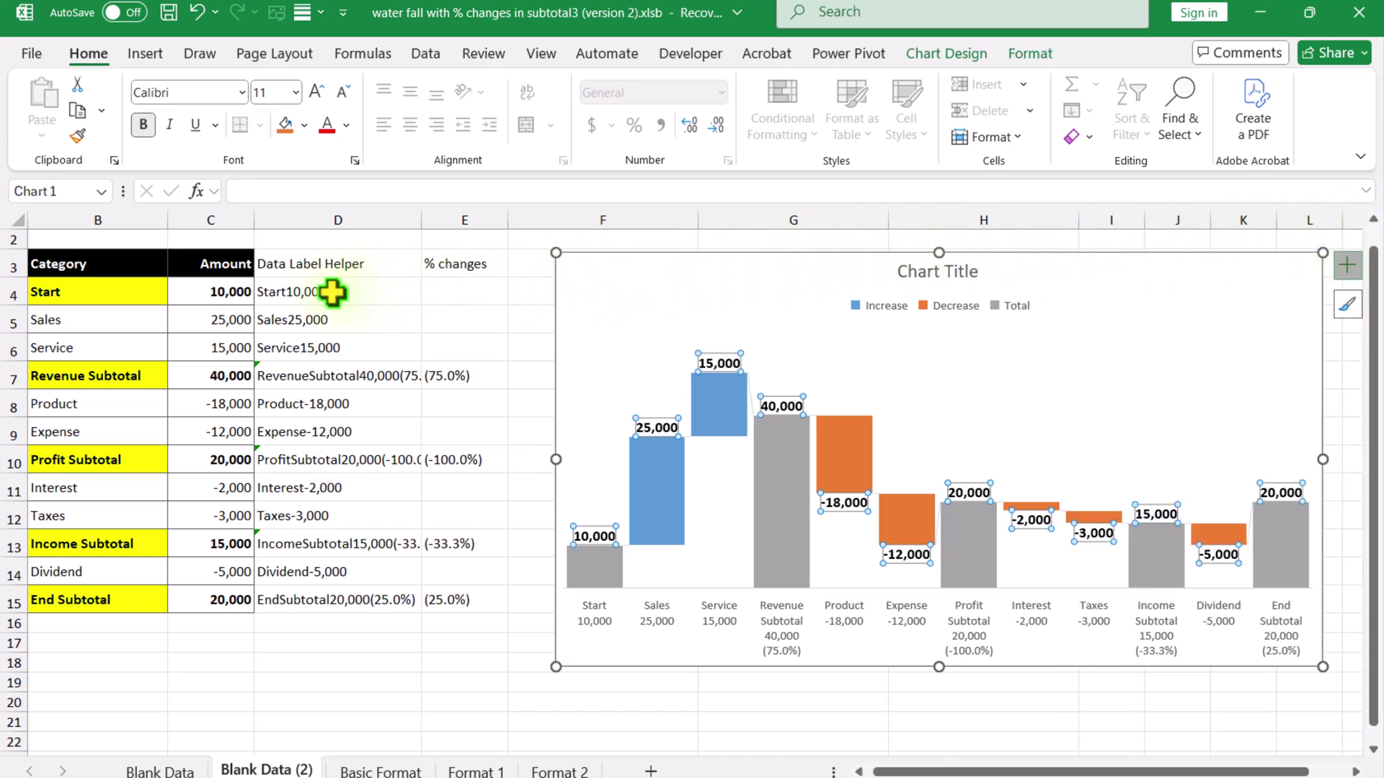
left_click_drag(332, 292, 328, 595)
Clear D4:D15 and fill it with =SUBSTITUTE(B4," ",CHAR(10)) to stack category names
key("Delete")
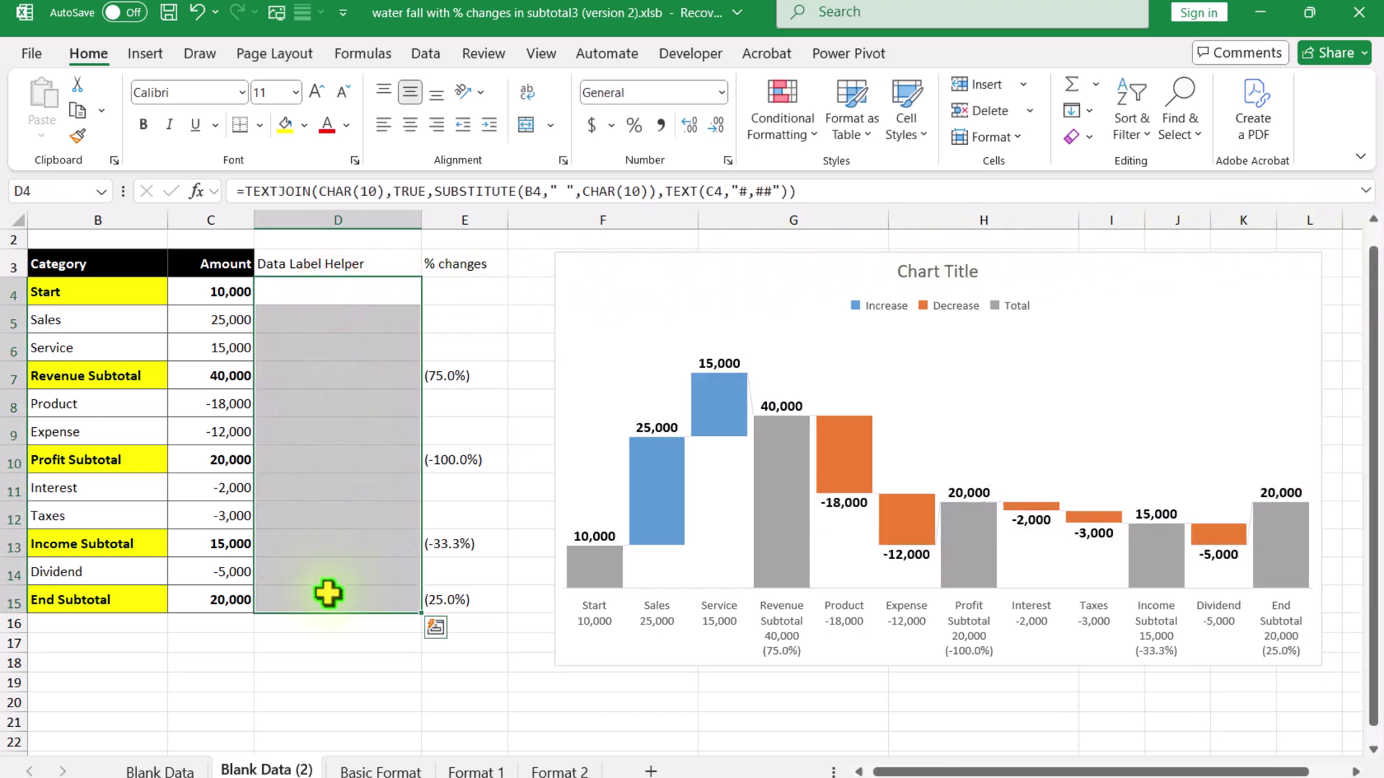
key("shift+BackSpace")
type("=")
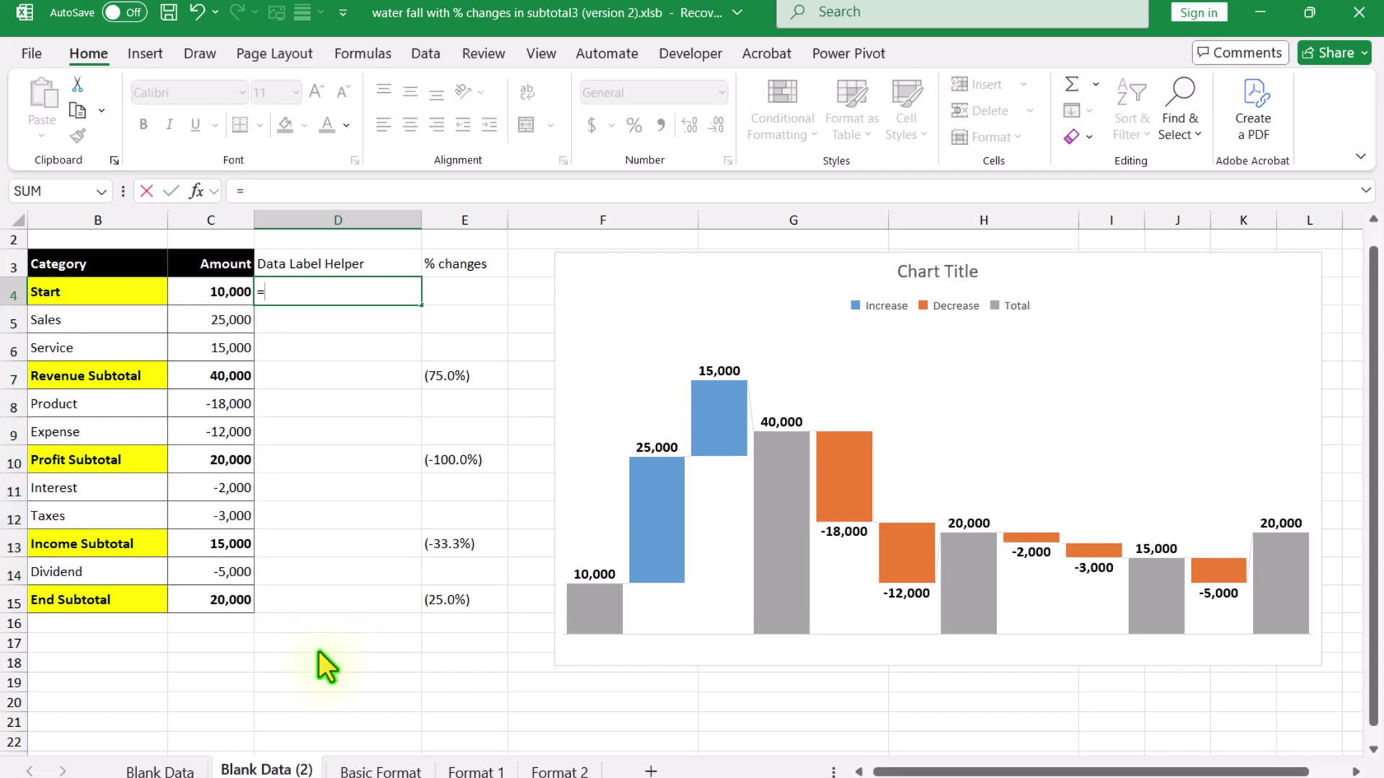
type("subt")
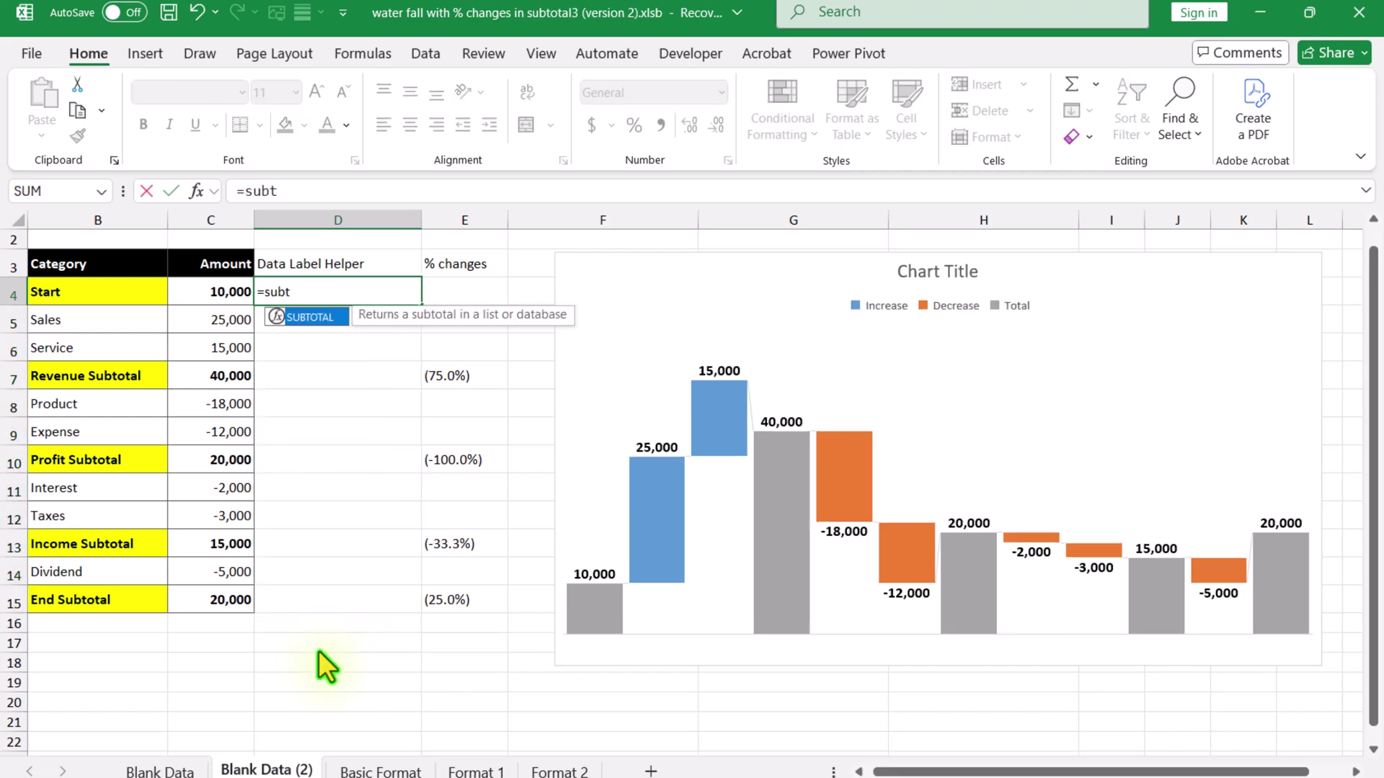
key("BackSpace")
type("s")
key("Tab")
left_click(102, 293)
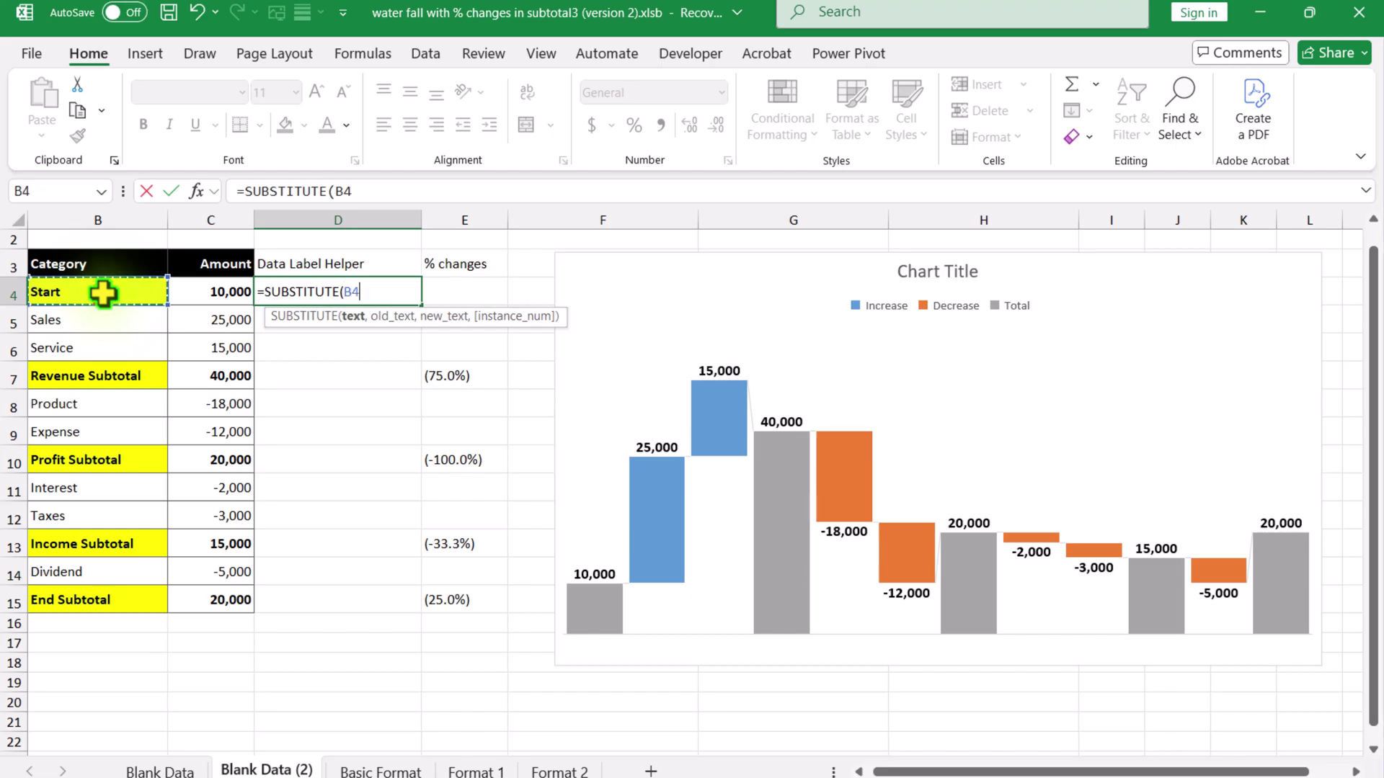
type(",")
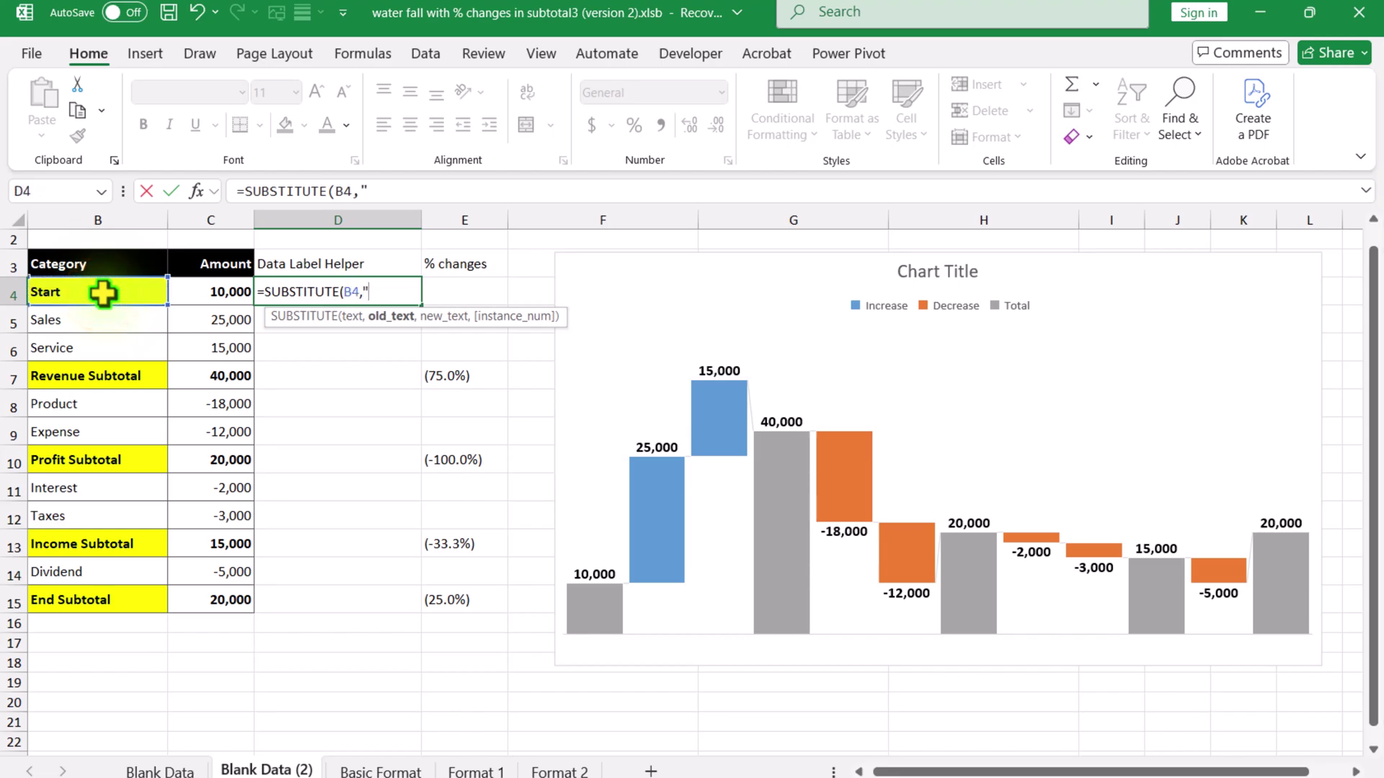
type("\" \",char")
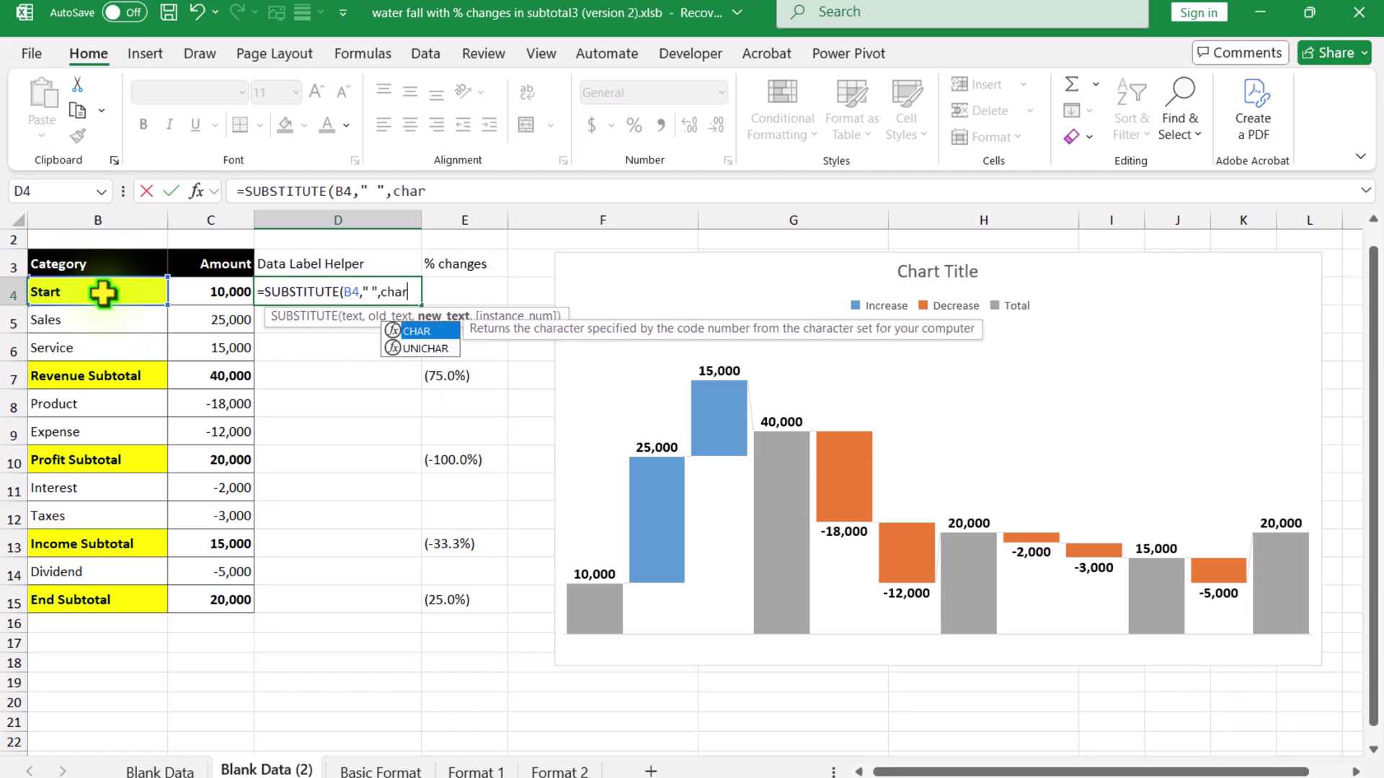
type("(10")
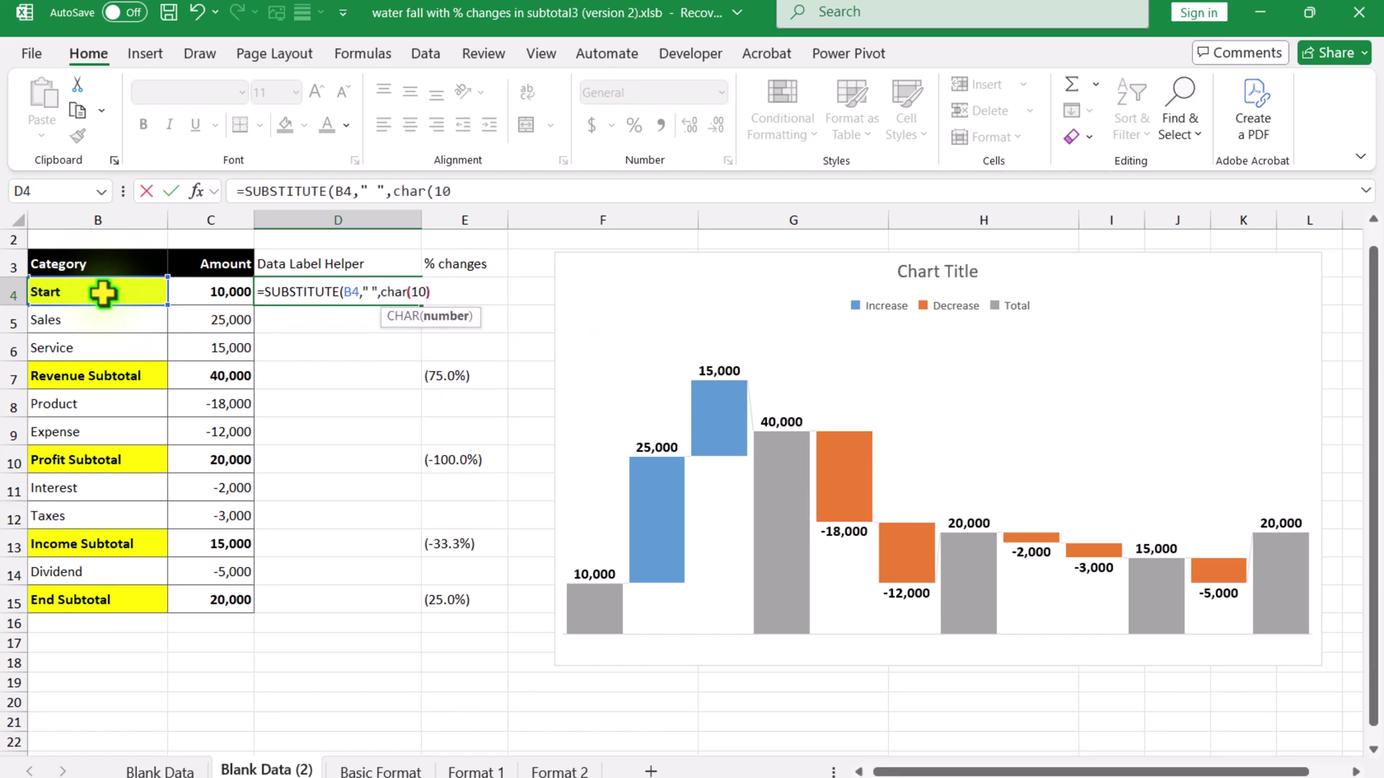
type(")")
key("Return")
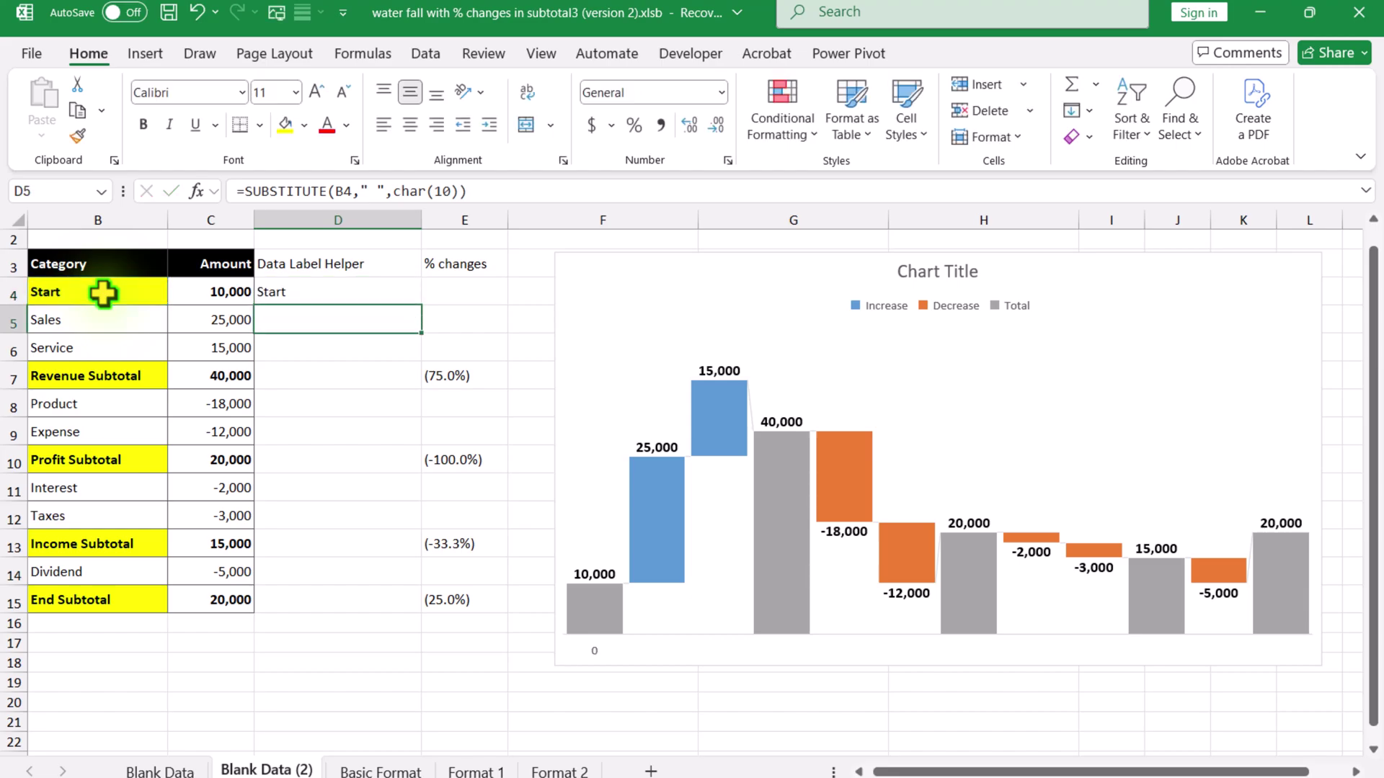
key("Up")
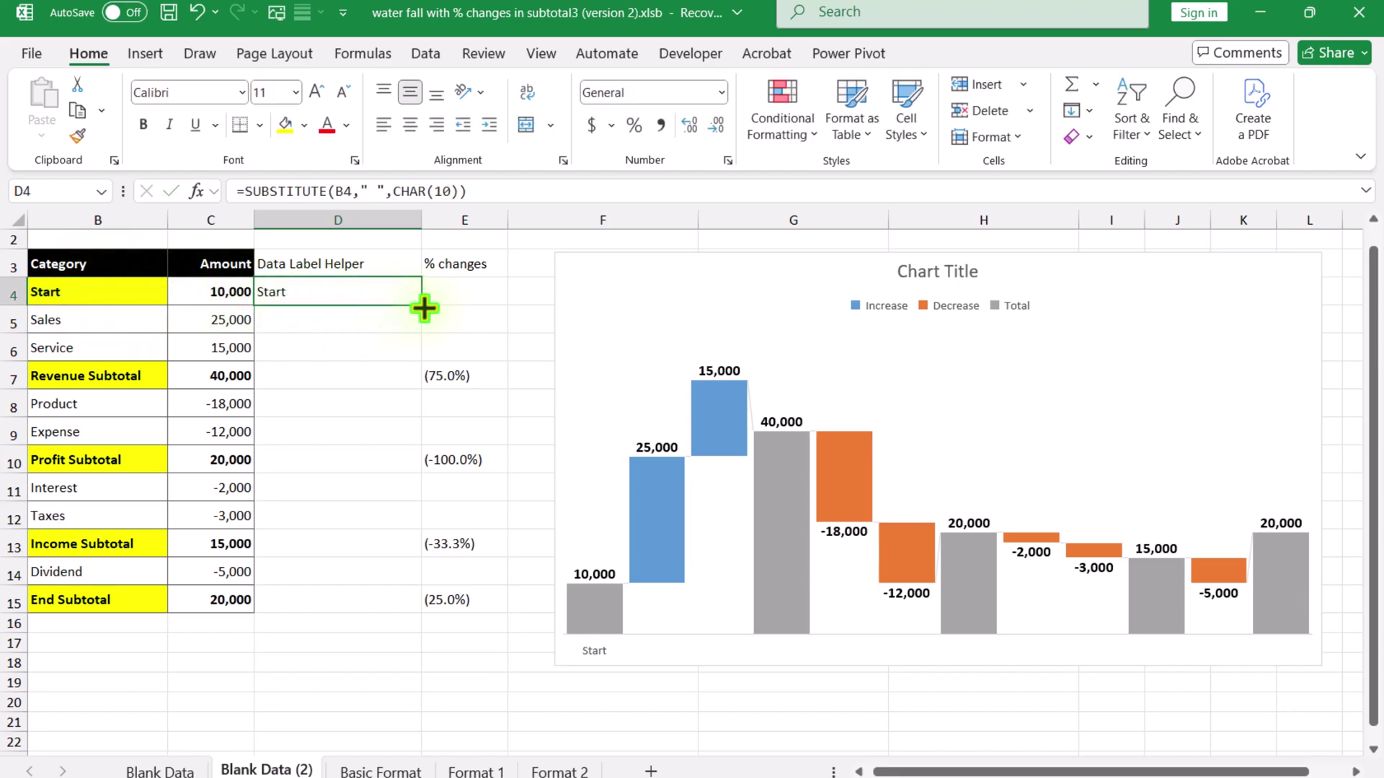
left_click_drag(423, 306, 365, 610)
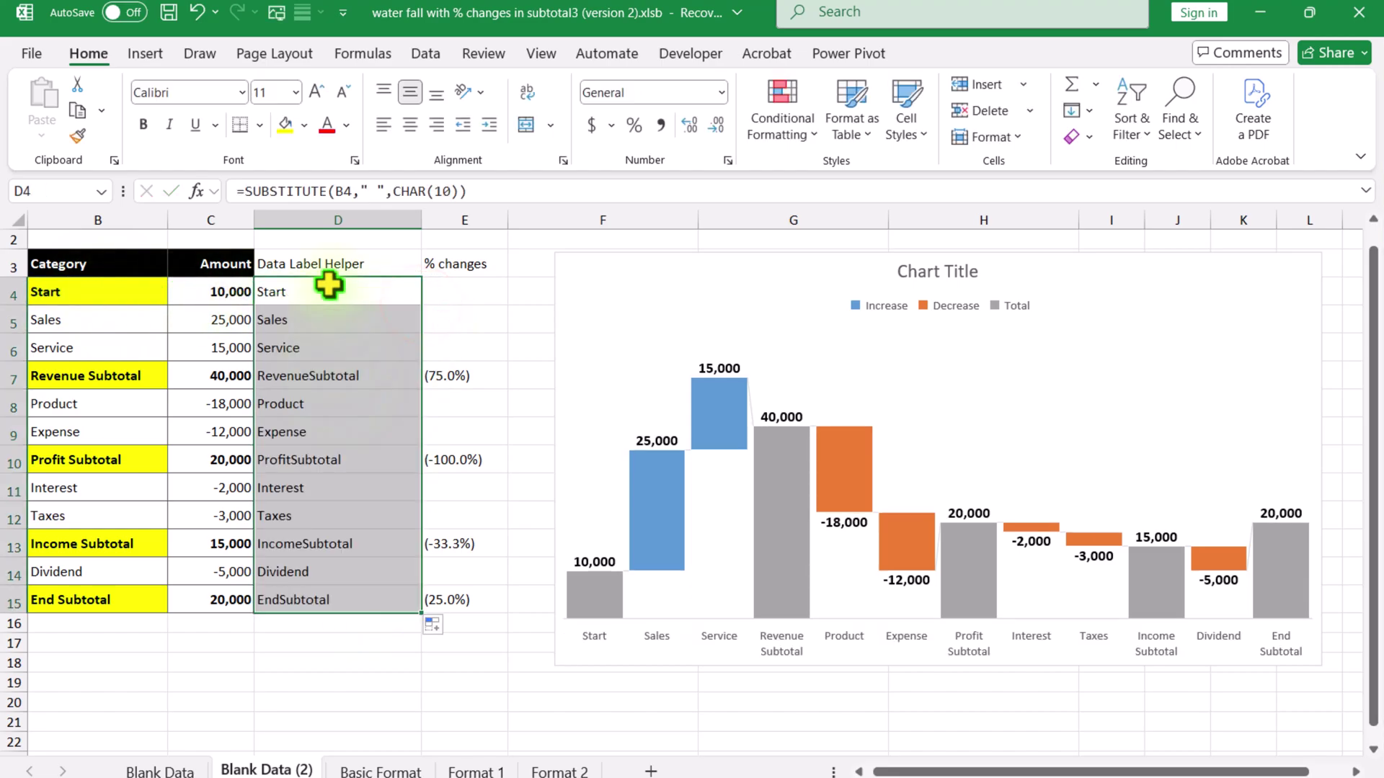
left_click(329, 286)
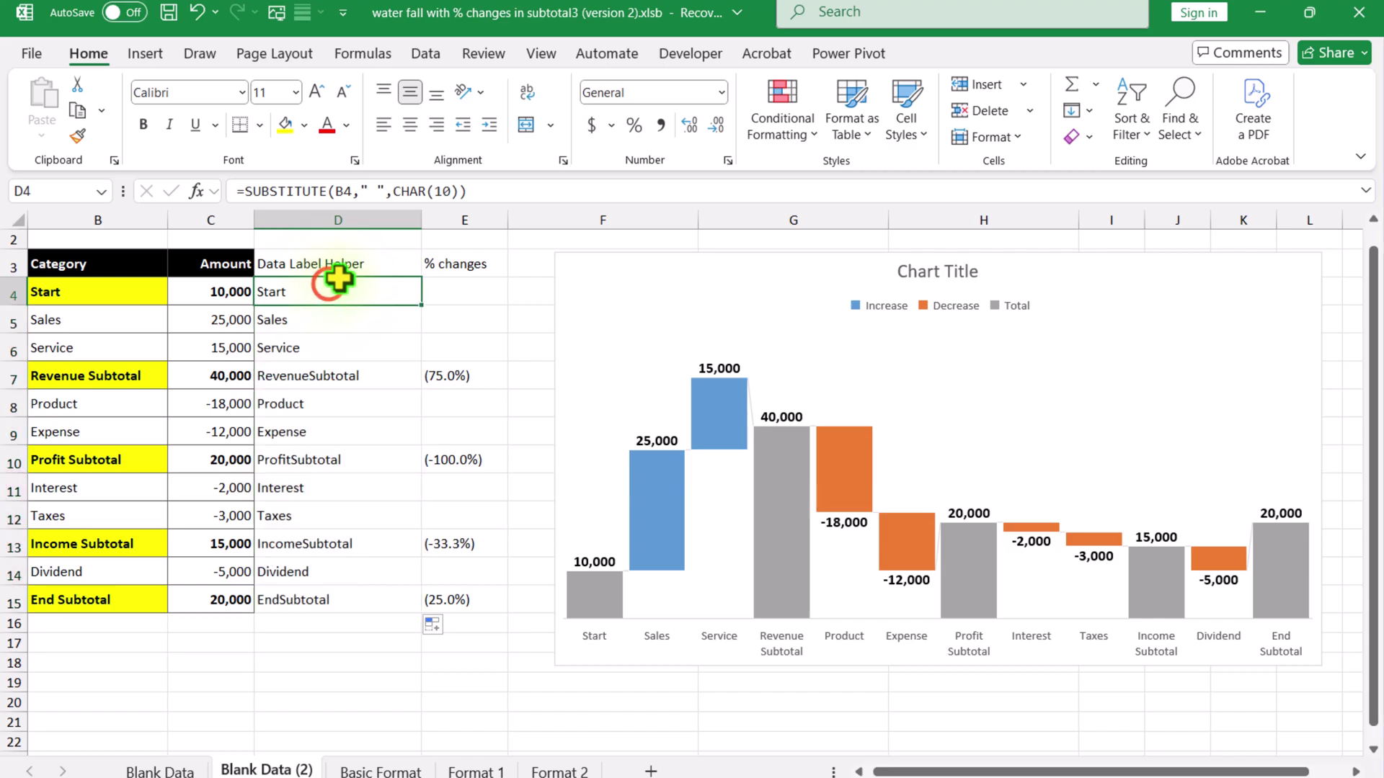
Append &CHAR(10)&E4 to D4's formula and fill it down through D15
left_click(485, 191)
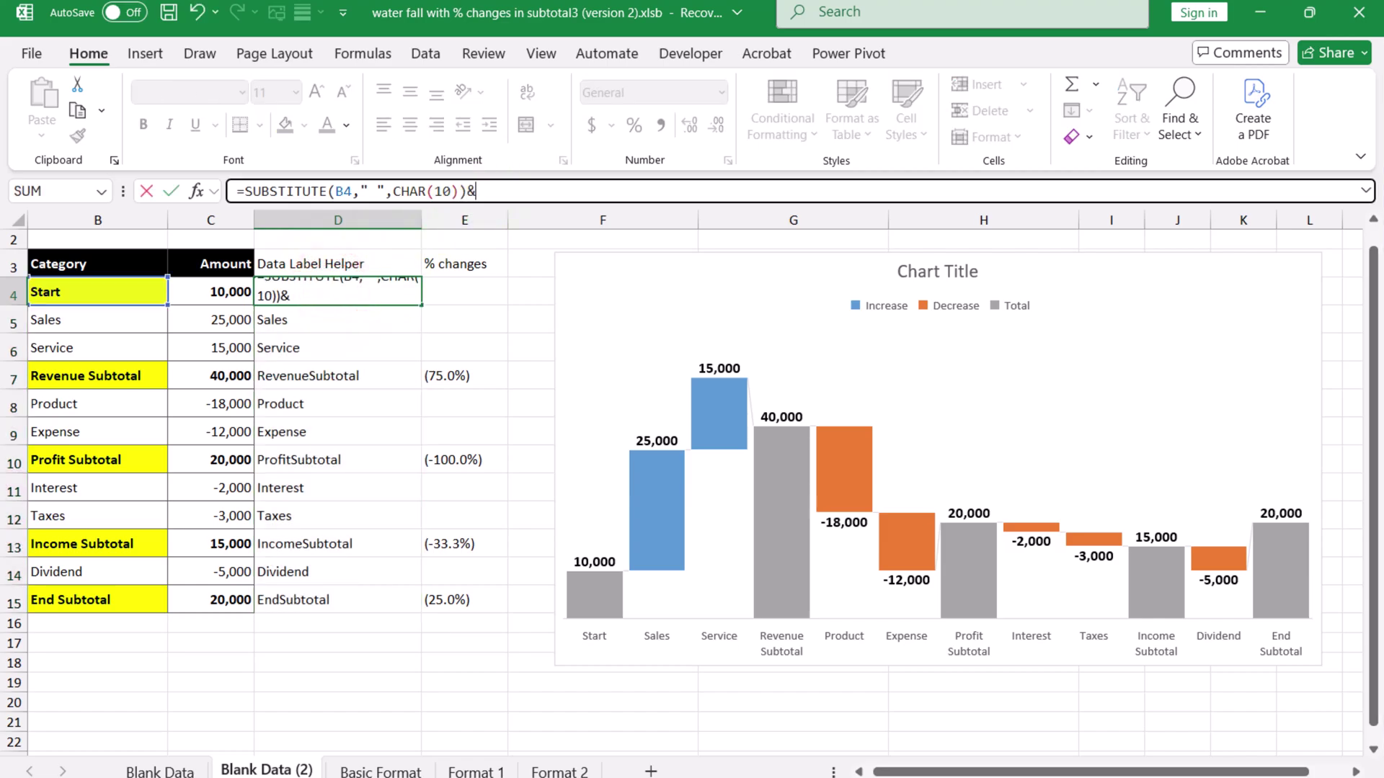
type("&char(10")
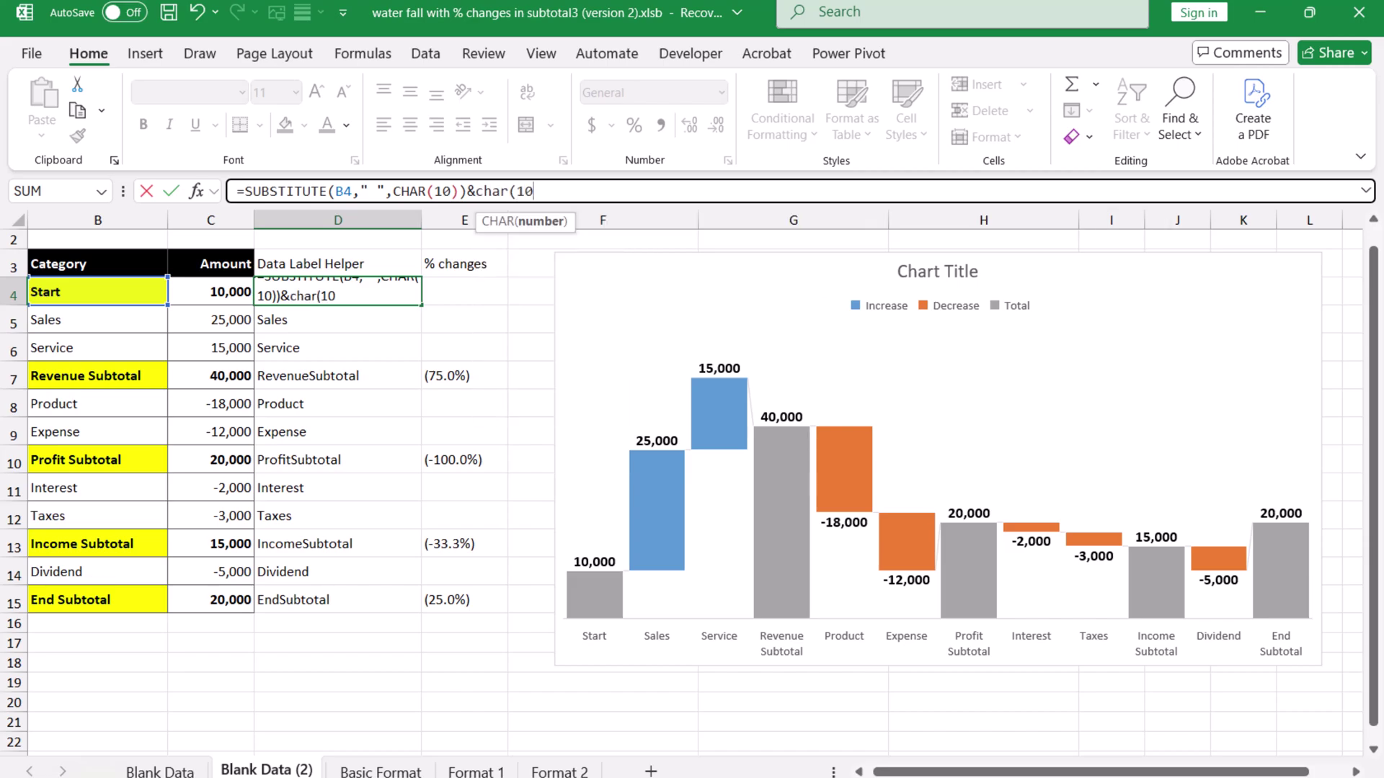
type(")&")
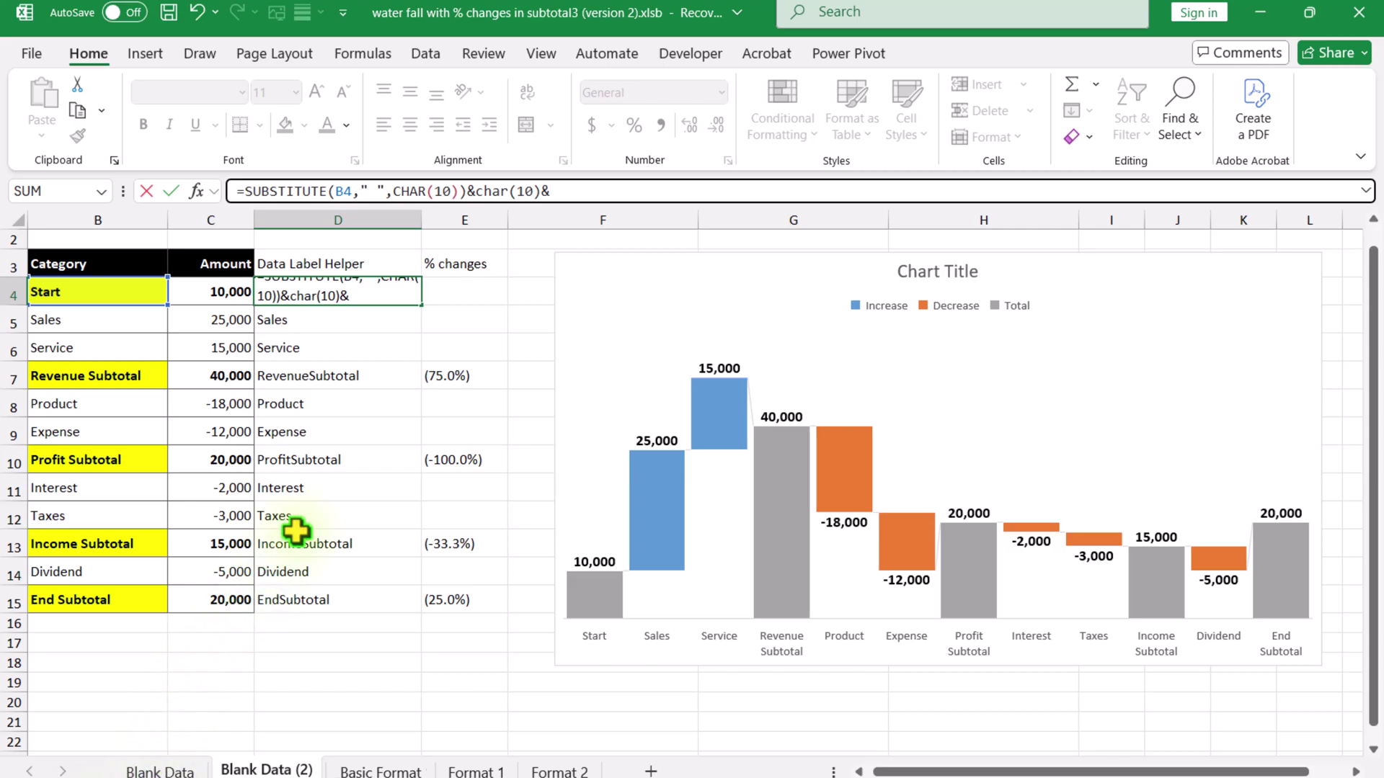
left_click(462, 290)
key("Return")
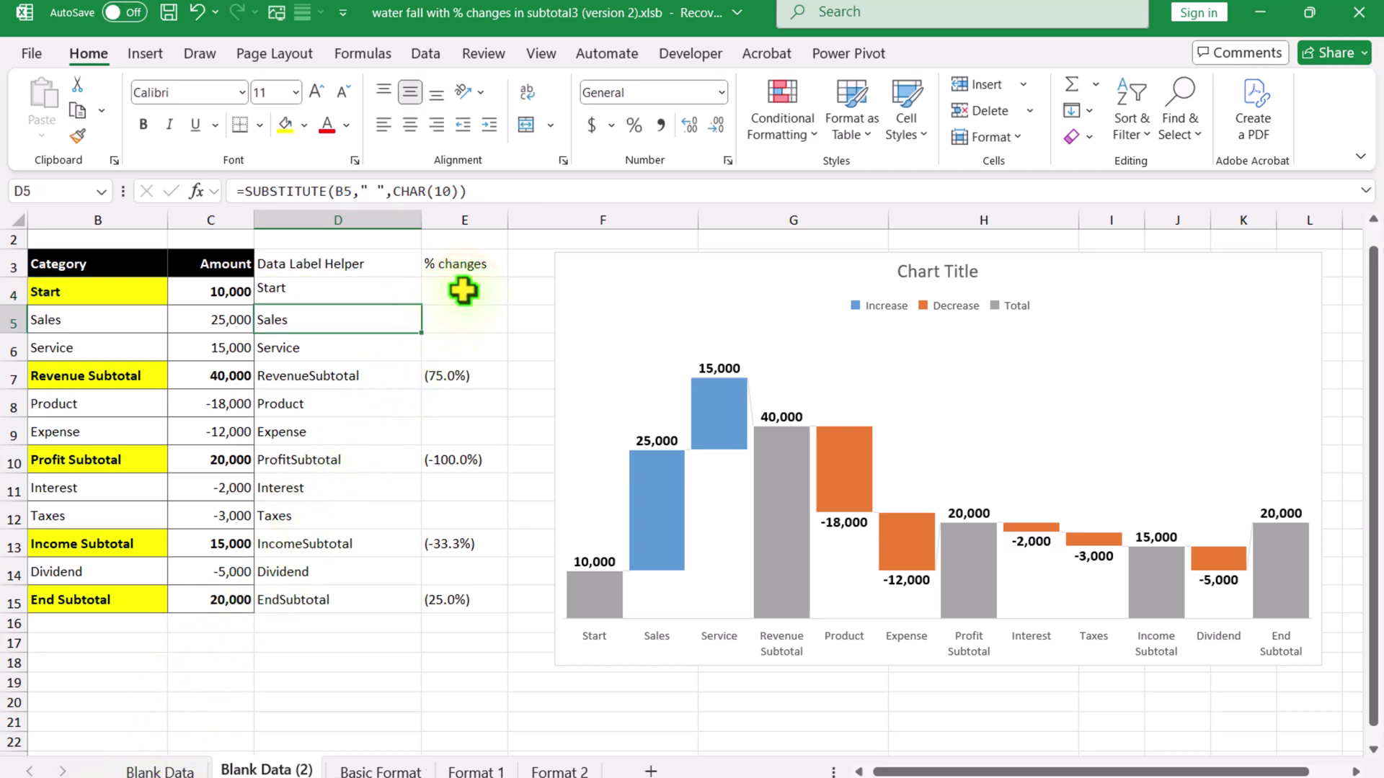
key("Up")
left_click_drag(418, 302, 387, 610)
key("ctrl+d")
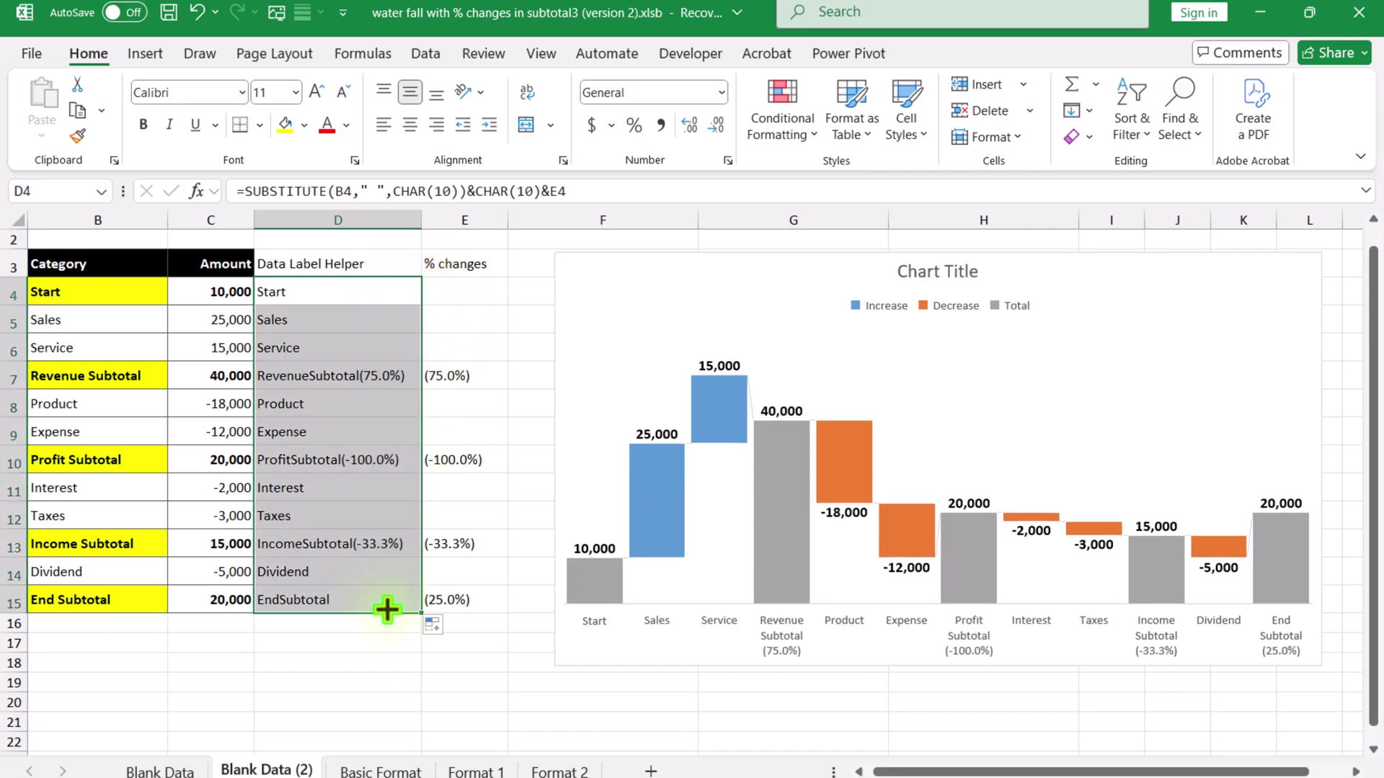
left_click(492, 722)
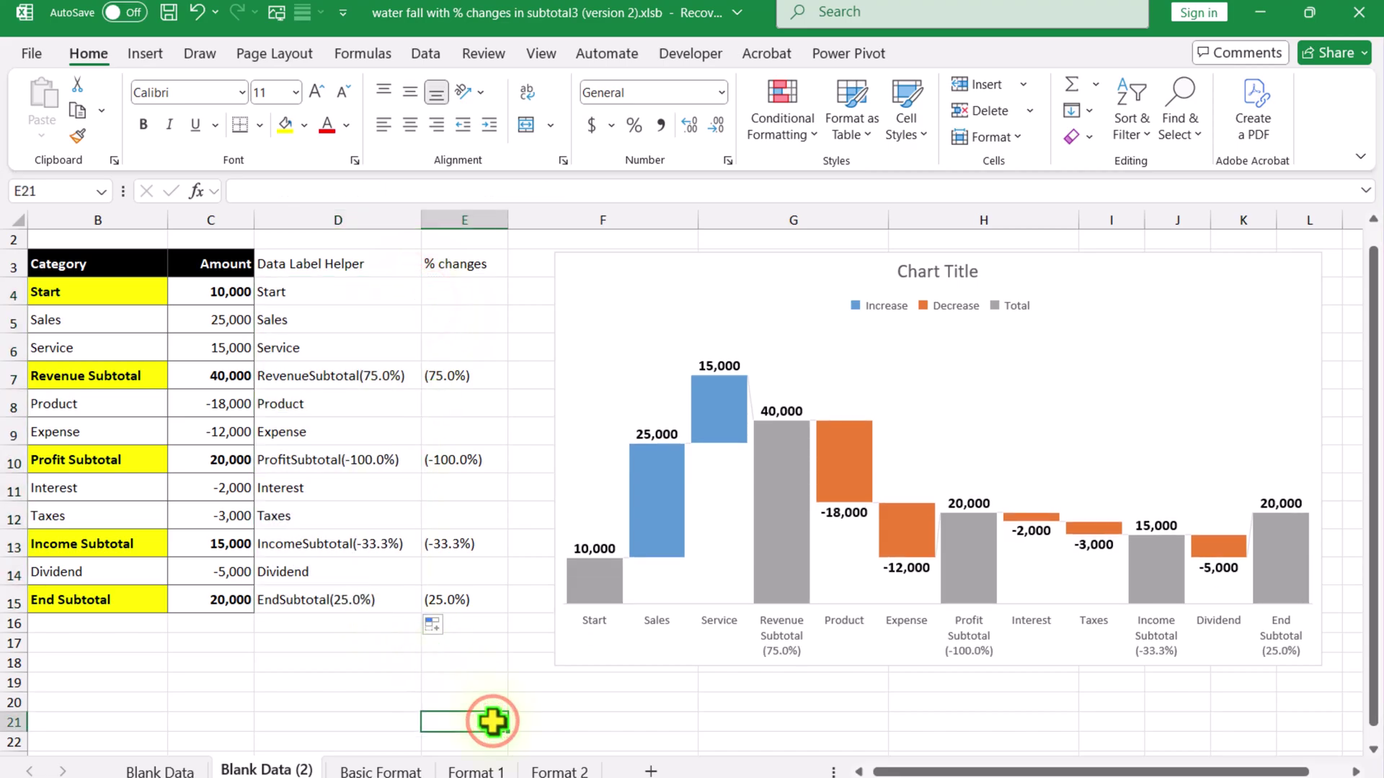